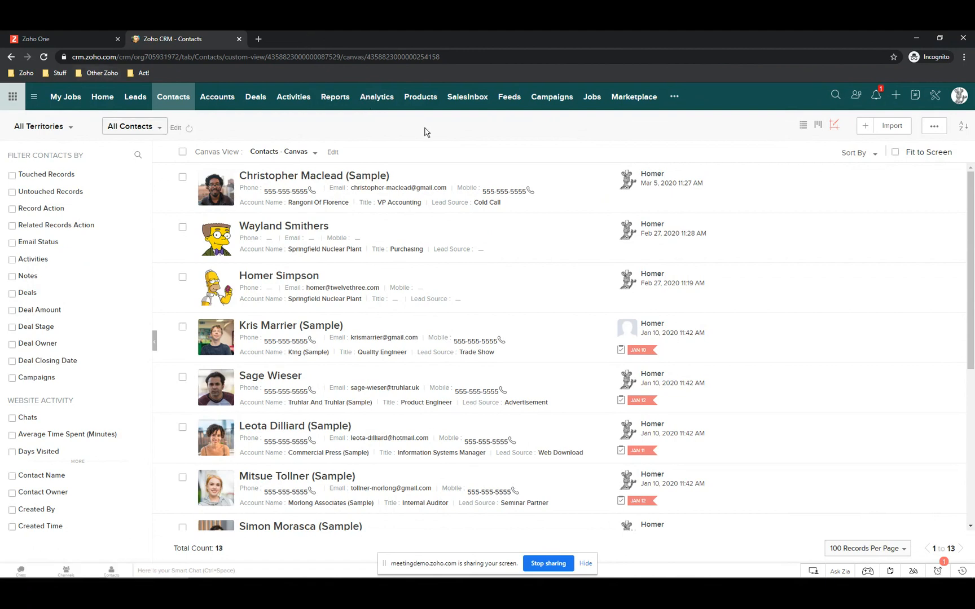
Step: Compare the Lead Analytics dashboard with the report list, and return to the dashboard
left_click(379, 100)
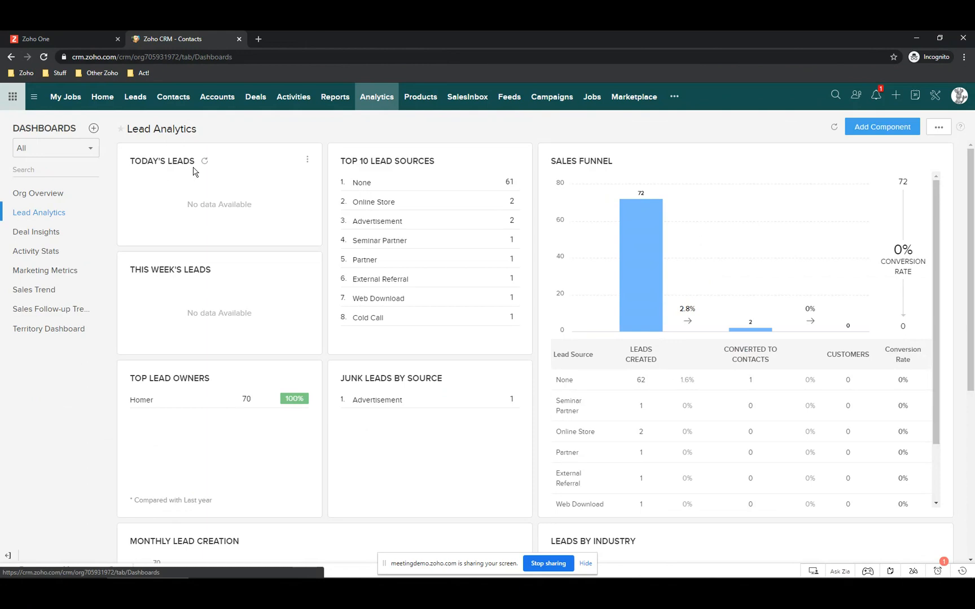
left_click(338, 99)
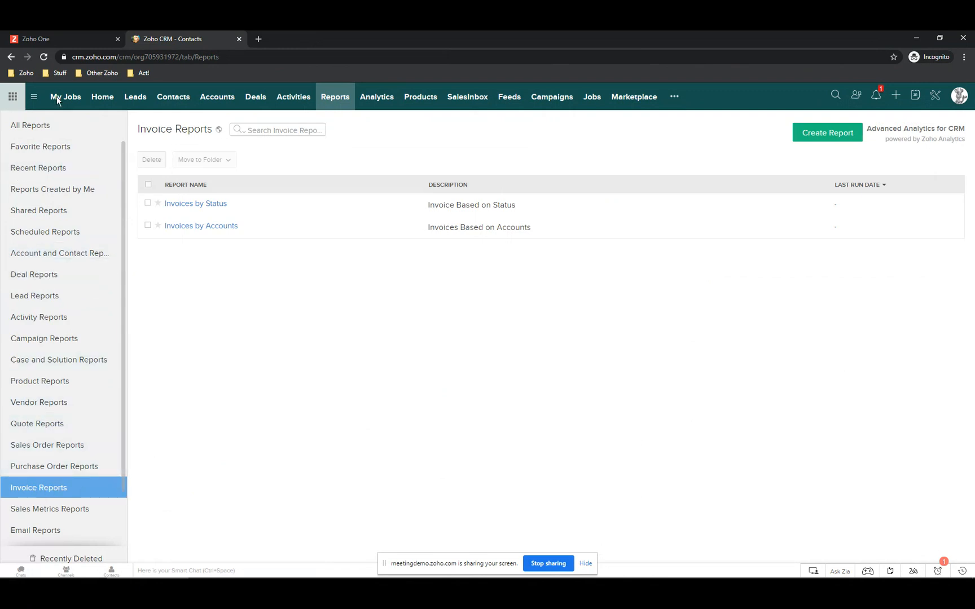
left_click(383, 99)
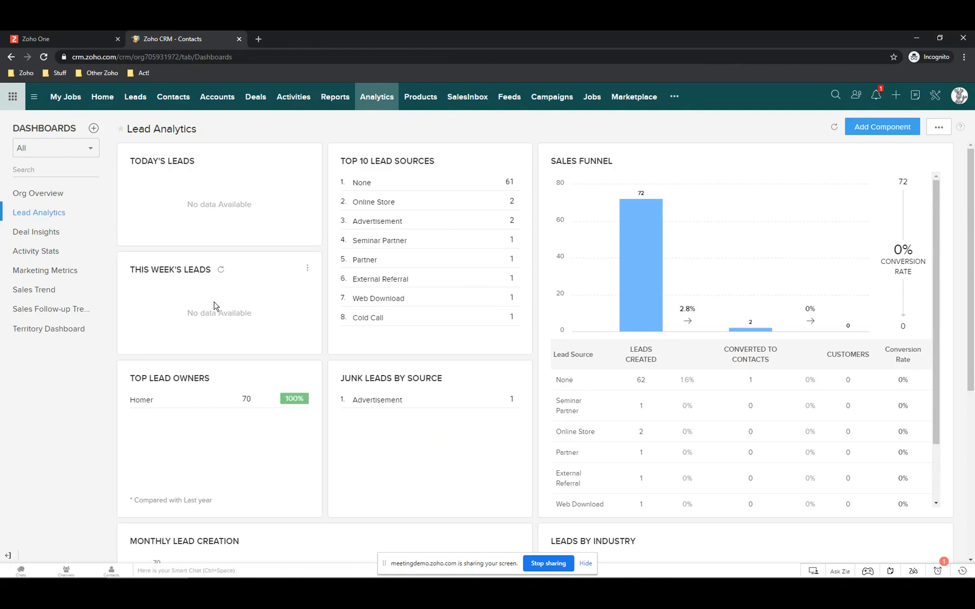
Step: Create and save a lead with the company Walco and the lead's last name
left_click(138, 100)
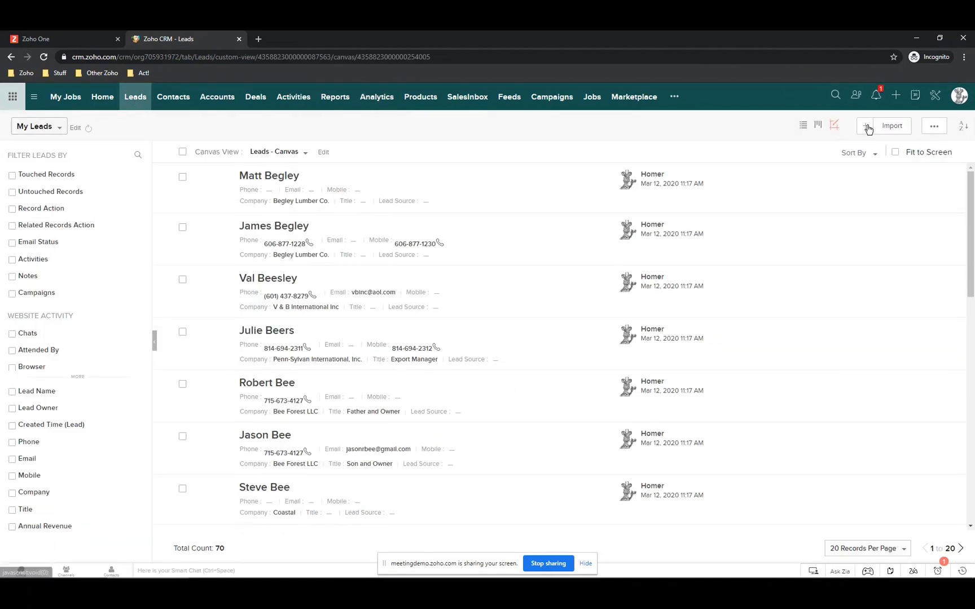
left_click(867, 126)
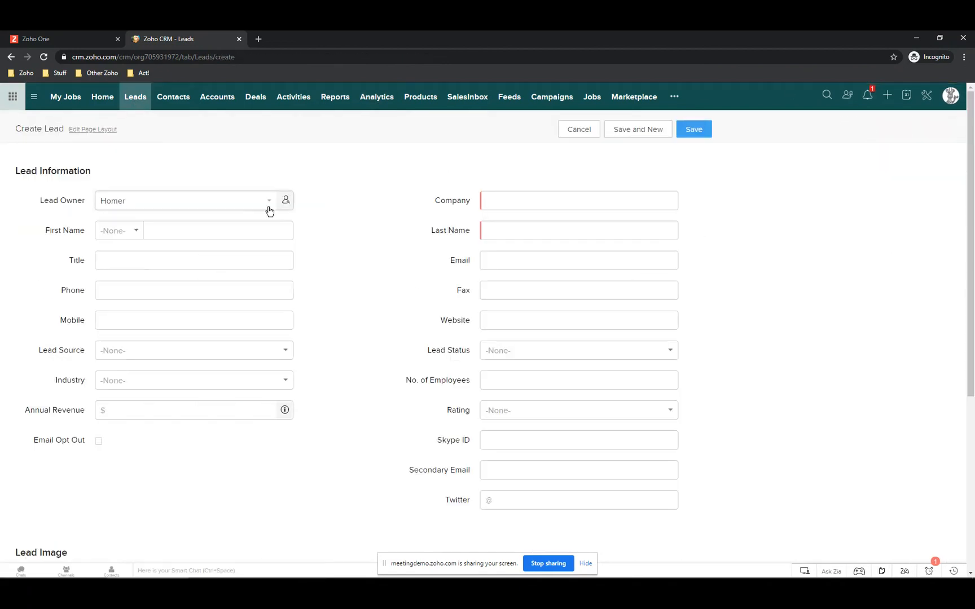
left_click(531, 203)
type("W")
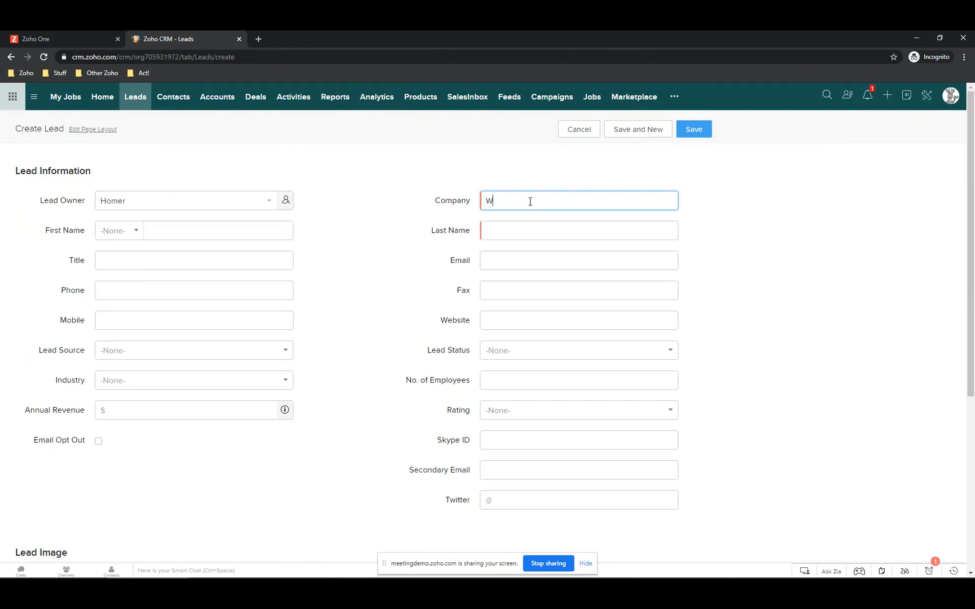
type("alco")
left_click(556, 232)
type("Smith")
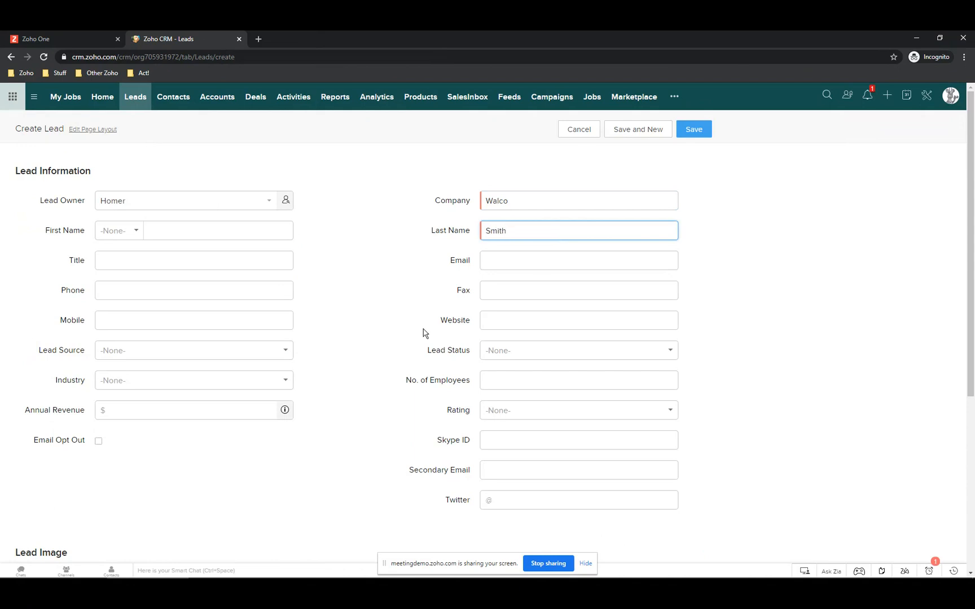
scroll(422, 333, "down", 5)
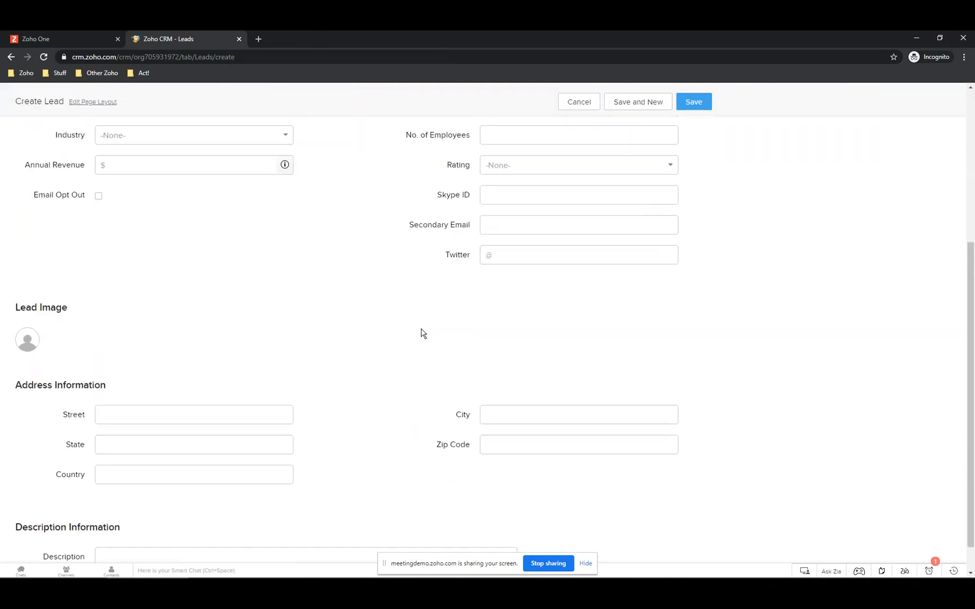
scroll(423, 332, "up", 5)
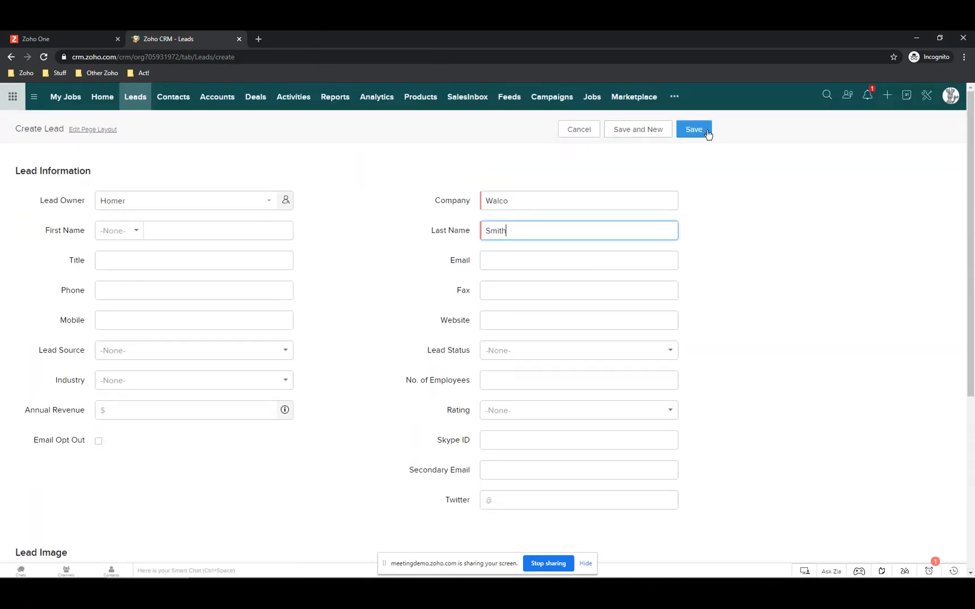
left_click(696, 130)
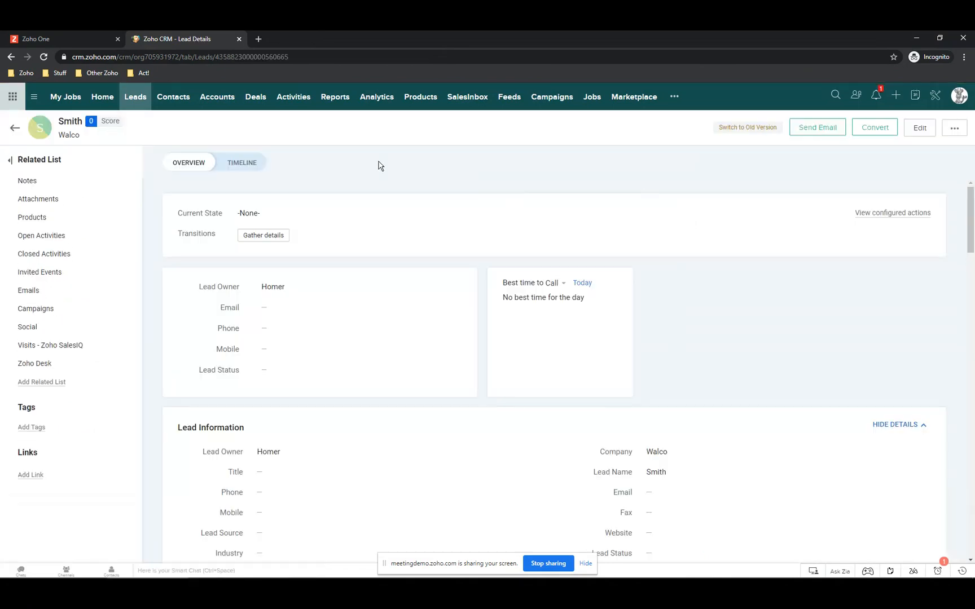
Step: Refresh the Lead Analytics dashboard and review its lead source, monthly creation and sales funnel components
left_click(374, 99)
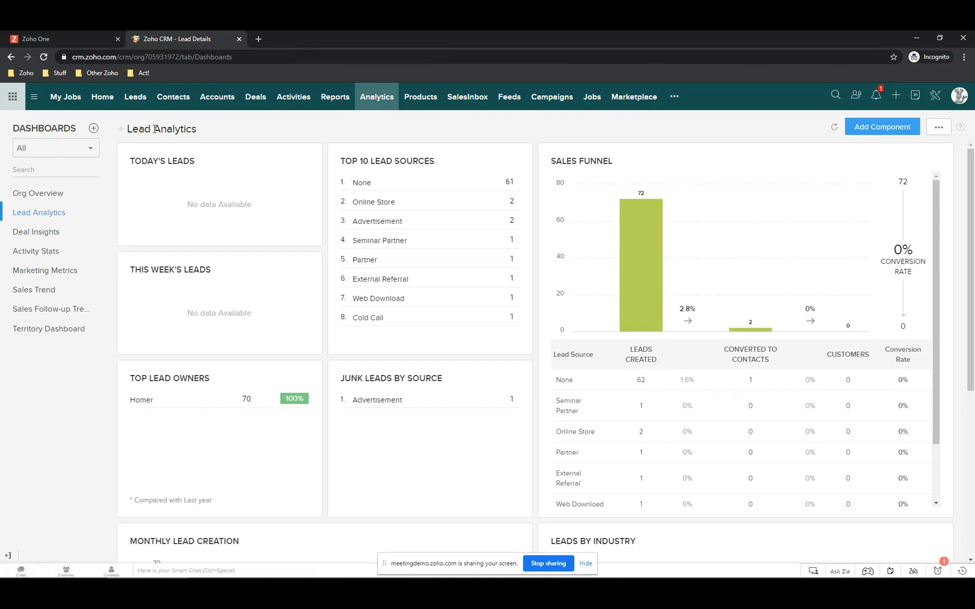
left_click(835, 128)
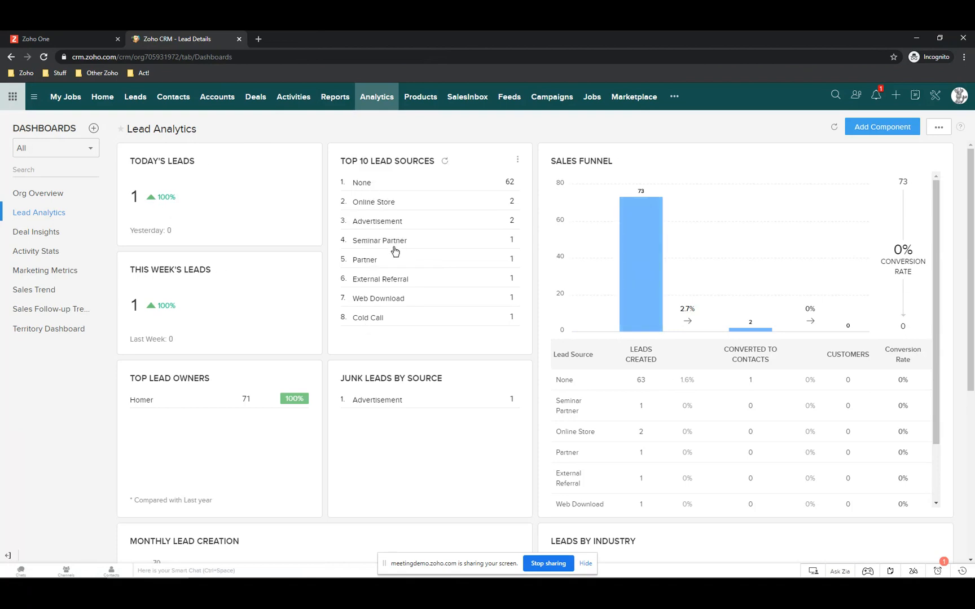
scroll(395, 251, "down", 3)
scroll(389, 319, "down", 3)
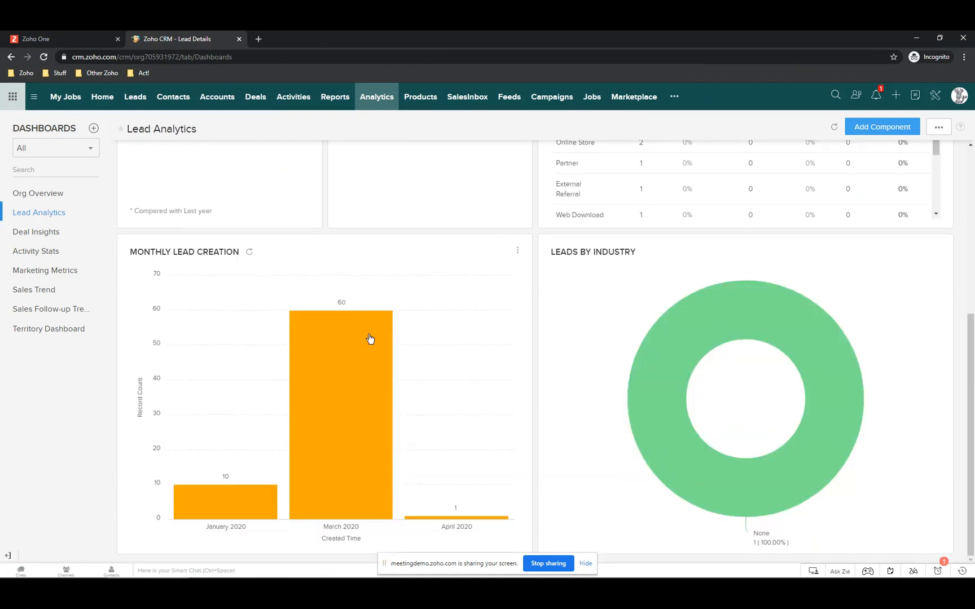
scroll(514, 381, "up", 3)
scroll(513, 381, "up", 2)
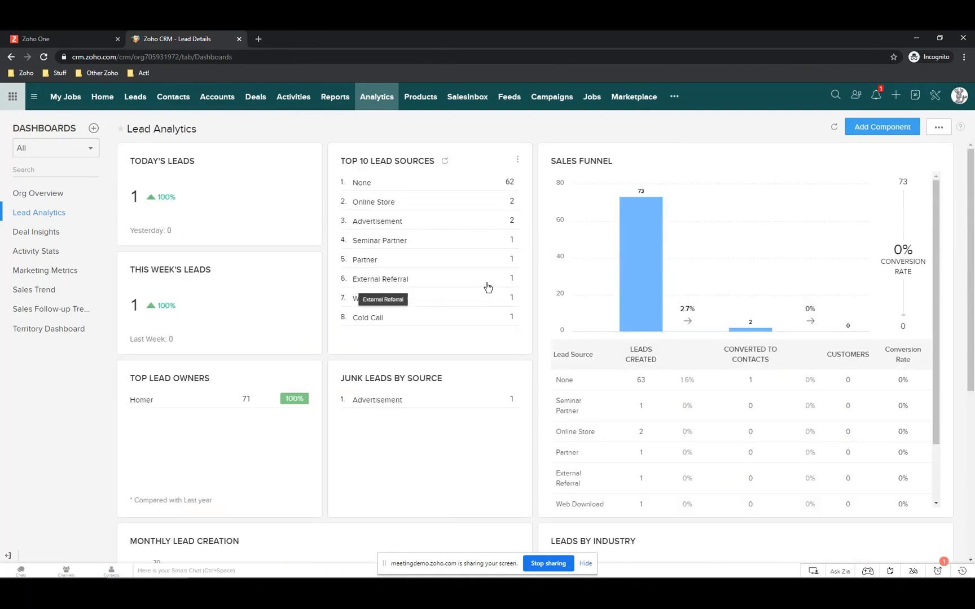
scroll(642, 443, "down", 2)
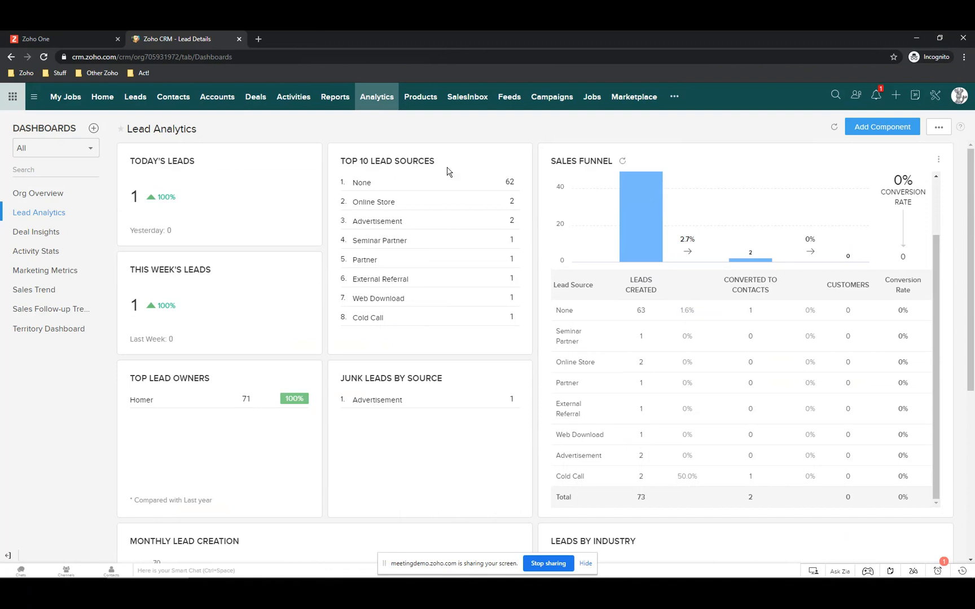
Step: Open the Deal Insights dashboard and examine revenue by users and the record counts in the deals-by-stage funnel
left_click(37, 233)
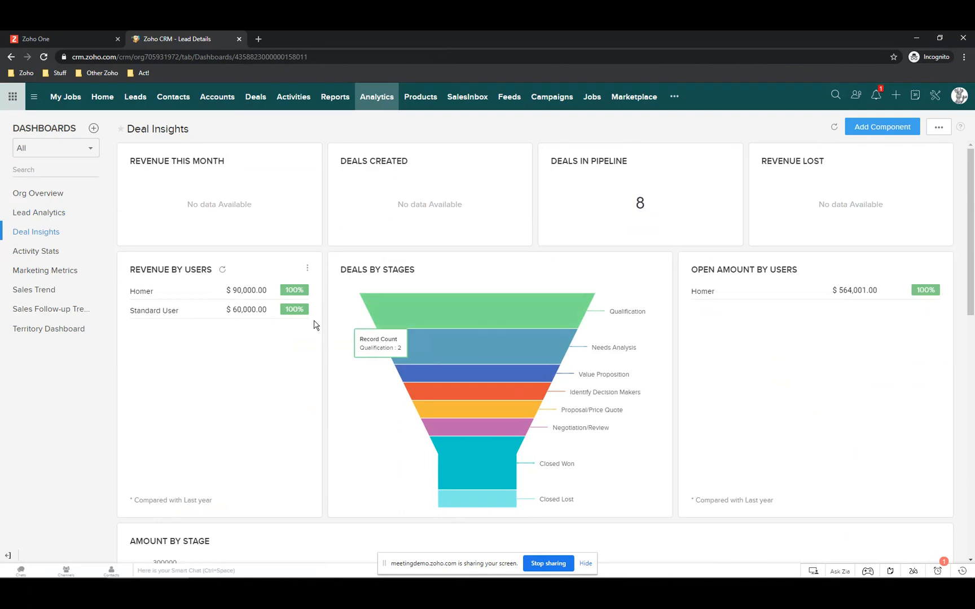
scroll(463, 321, "down", 1)
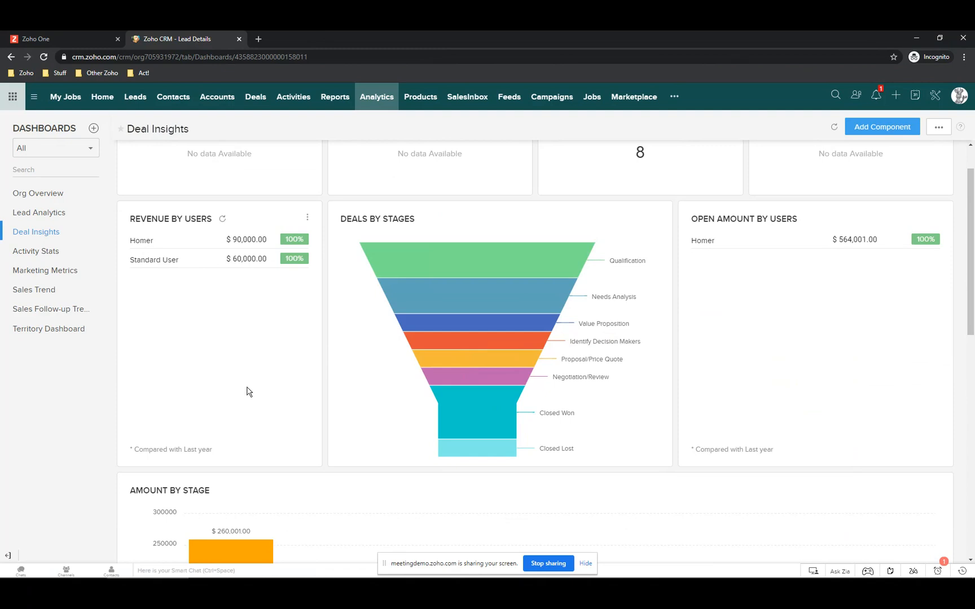
scroll(248, 391, "up", 1)
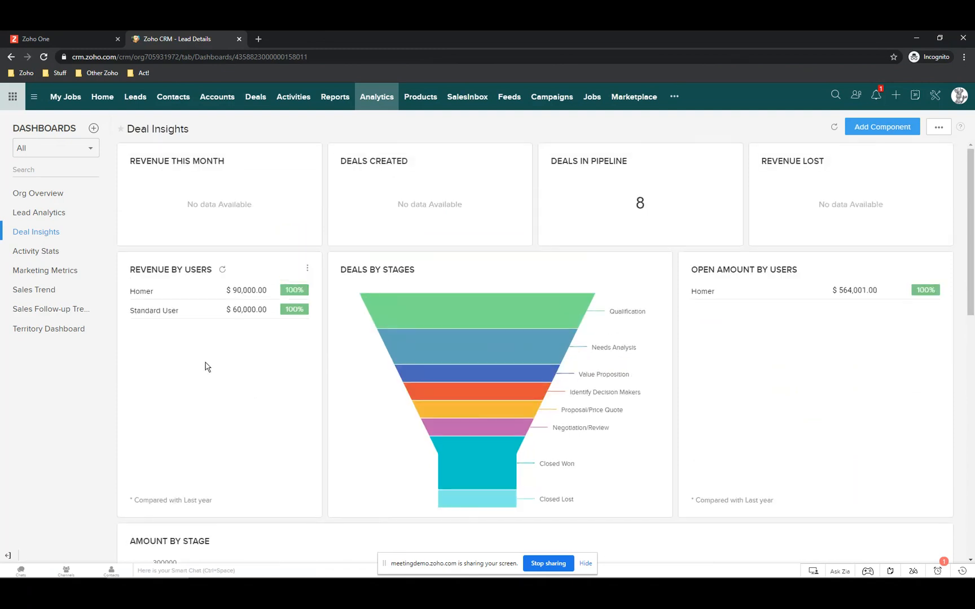
mouse_move(446, 319)
mouse_move(498, 340)
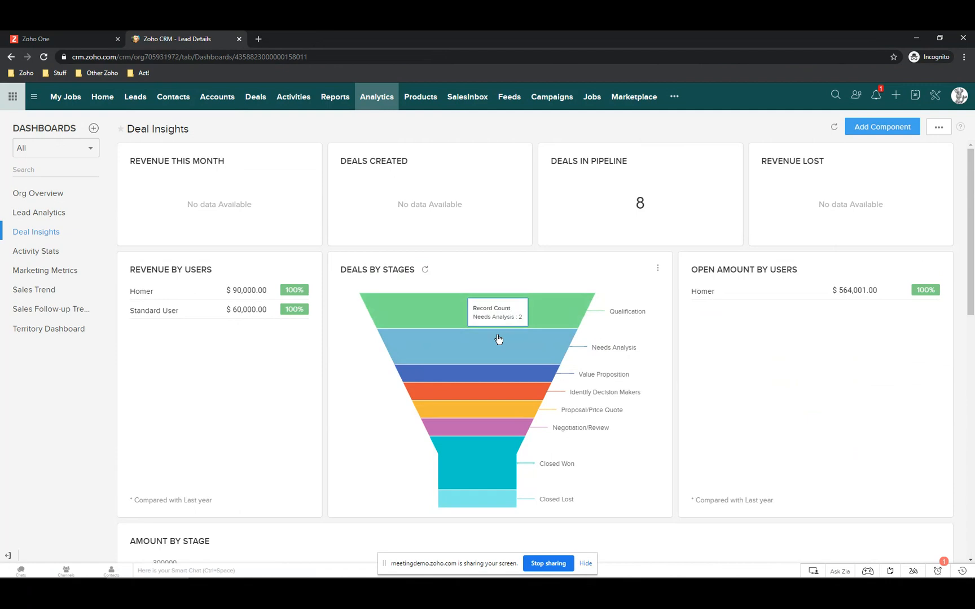
mouse_move(487, 412)
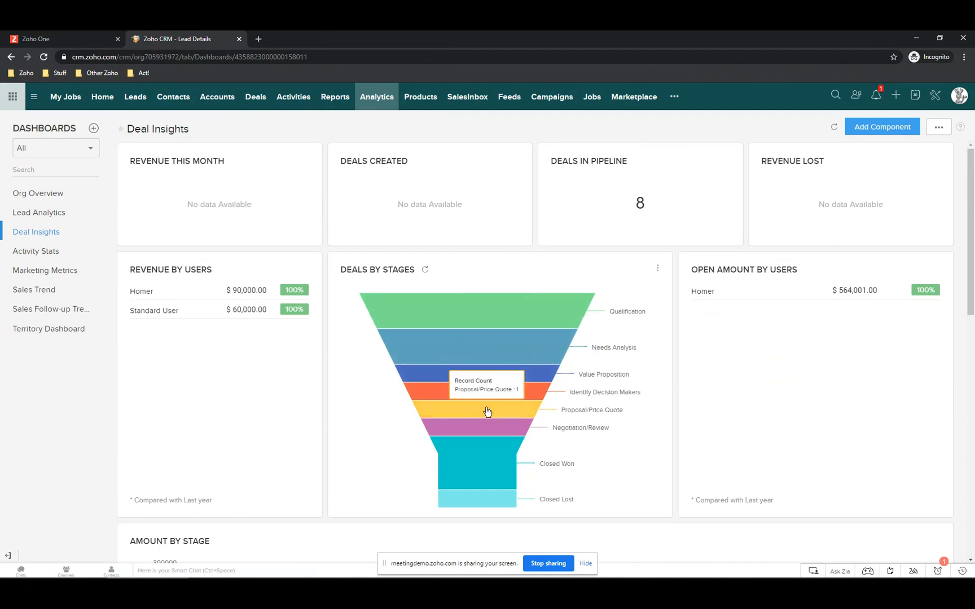
Step: Rename the deals funnel component to DEALS BY STAGE and change it to a column chart
left_click(658, 270)
left_click(606, 311)
left_click(440, 126)
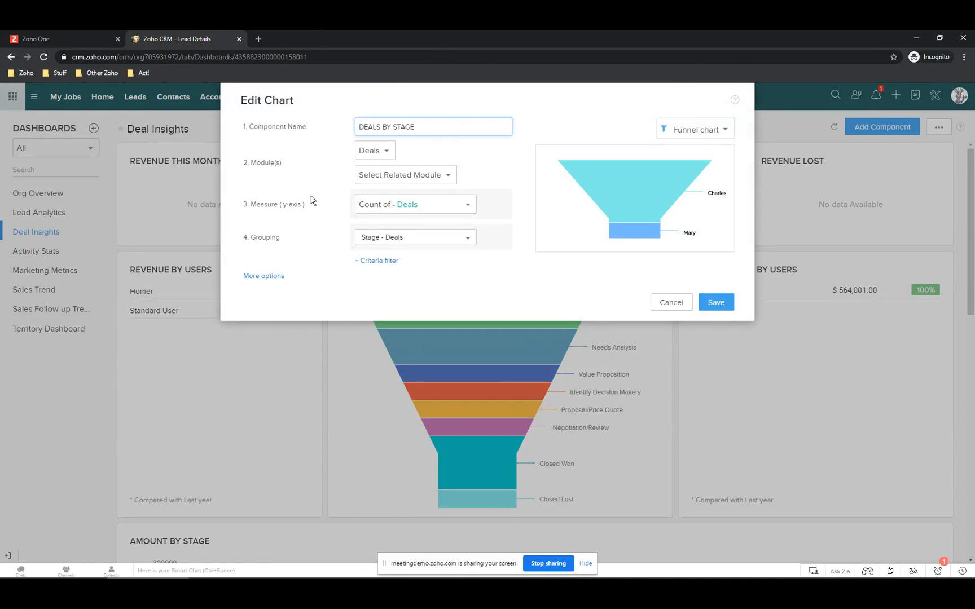
left_click(701, 136)
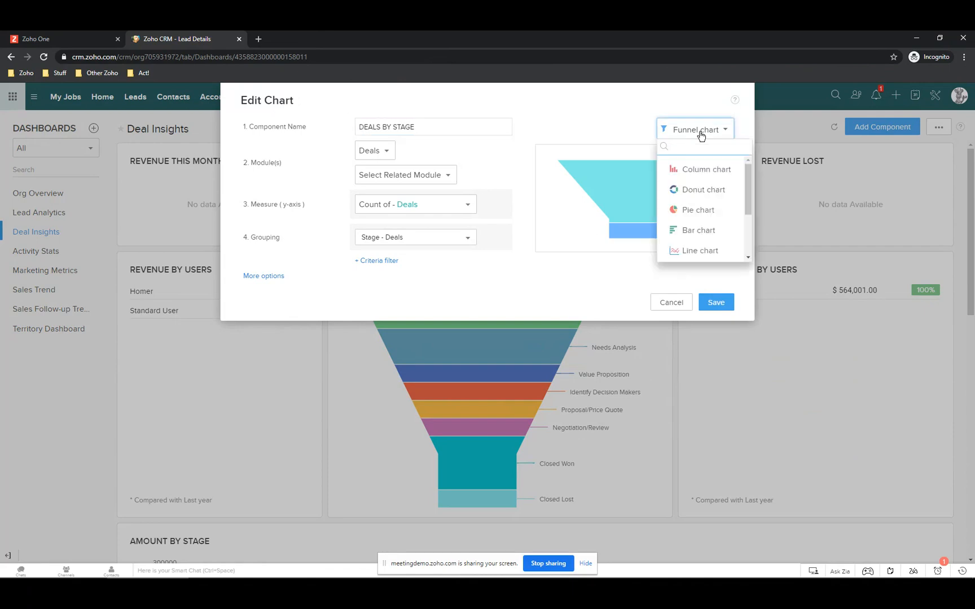
left_click(696, 171)
left_click(717, 302)
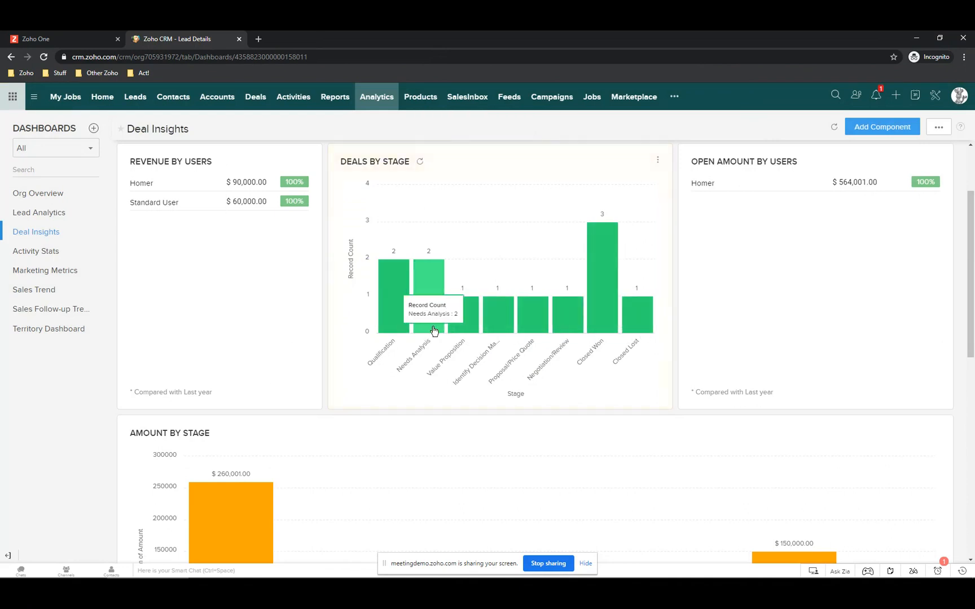
Step: Set the y-axis measure of the DEALS BY STAGE chart to Sum of Amount - Deals
left_click(657, 161)
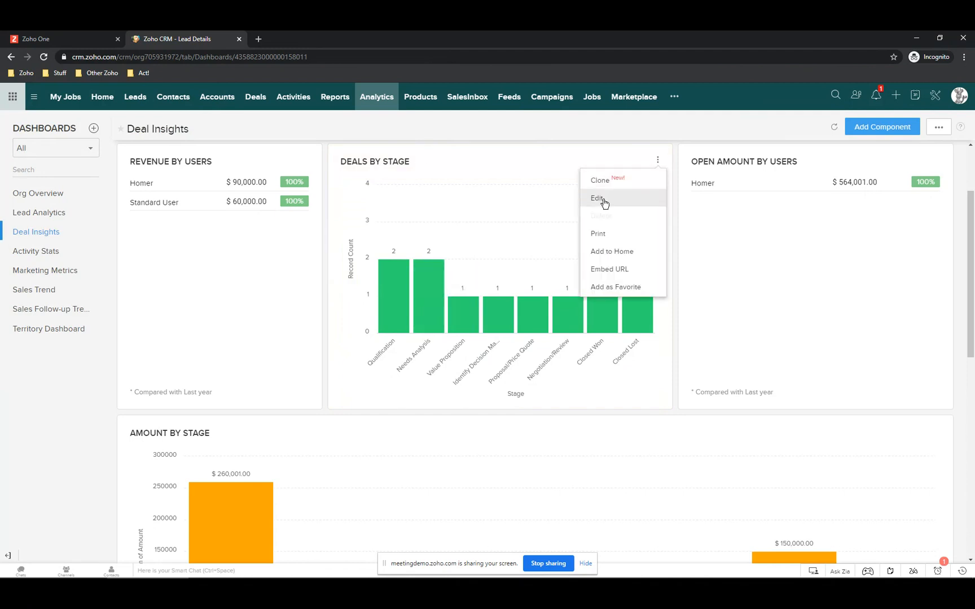
left_click(599, 199)
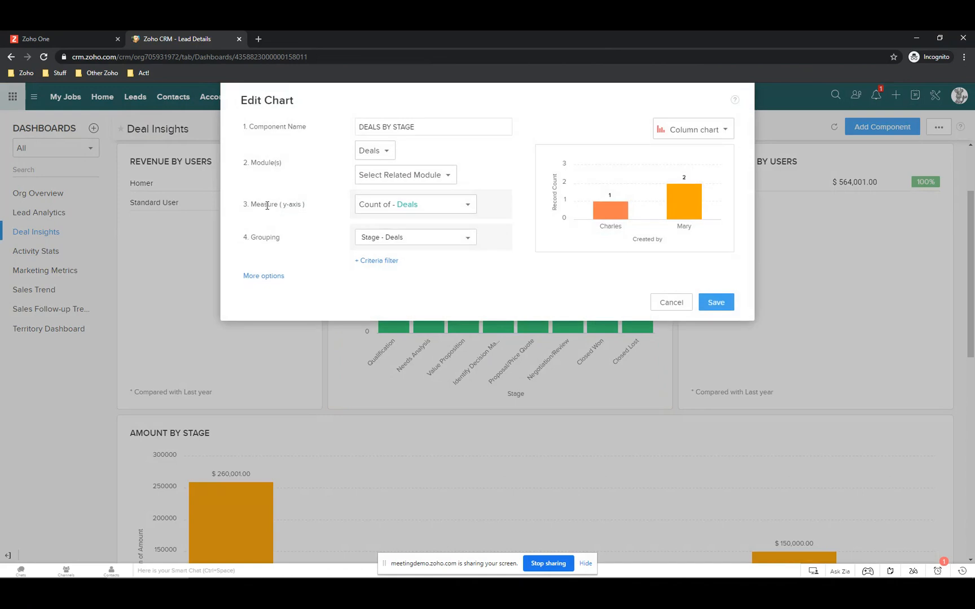
left_click(416, 208)
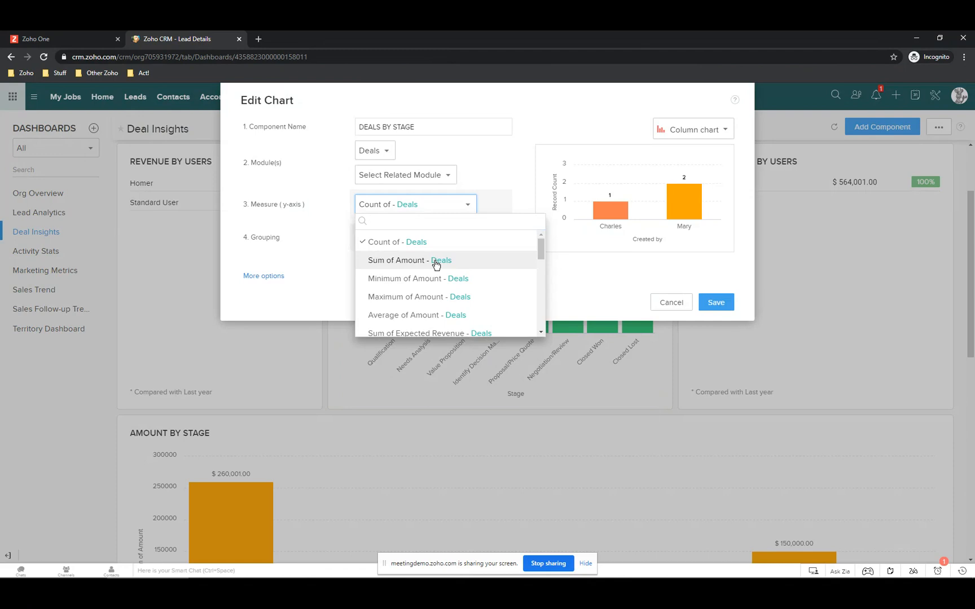
left_click(436, 263)
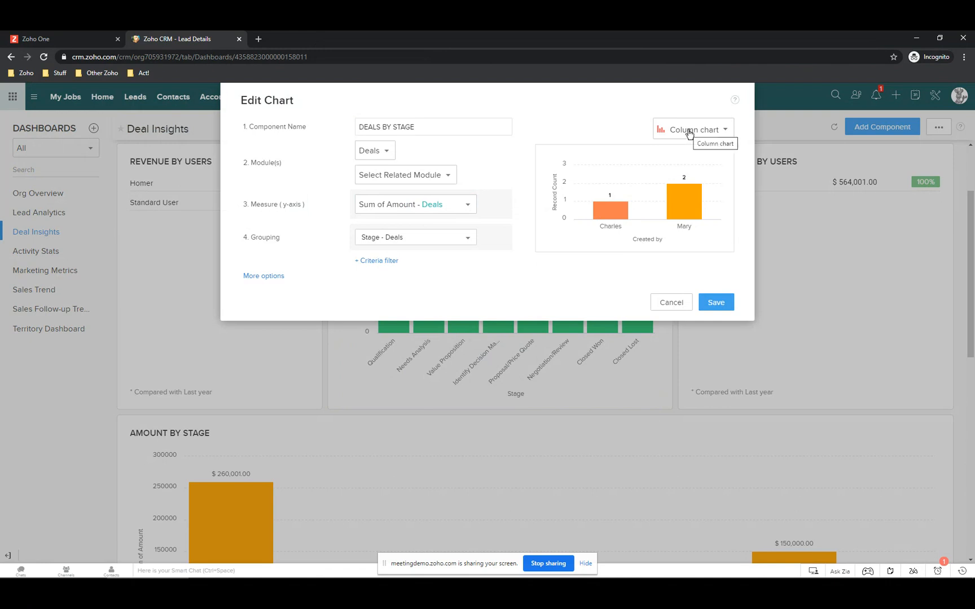
left_click(716, 303)
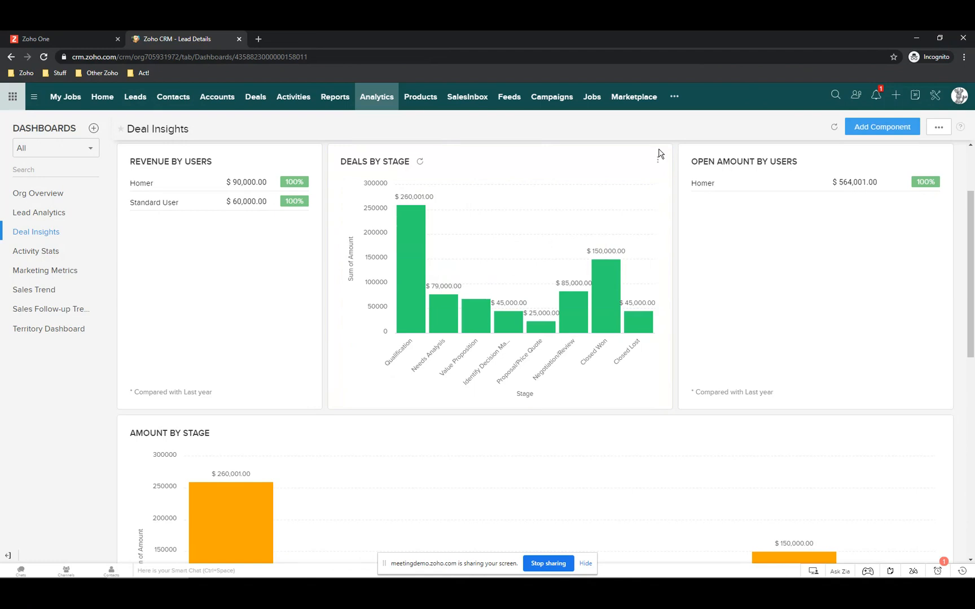
Step: Clone the DEALS BY STAGE chart as DEALS BY STAGE Count, with Count of Deals as its measure
left_click(658, 163)
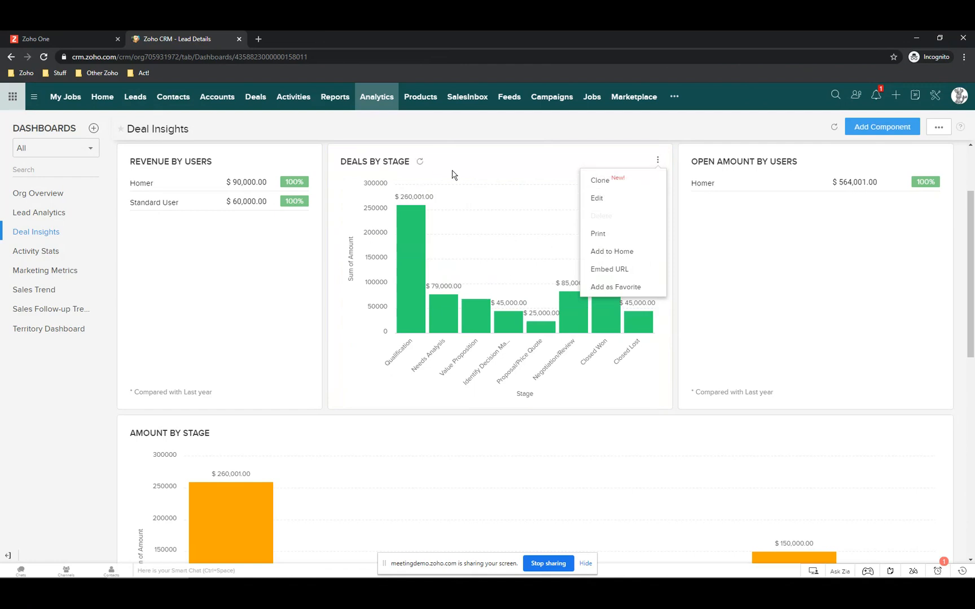
left_click(605, 185)
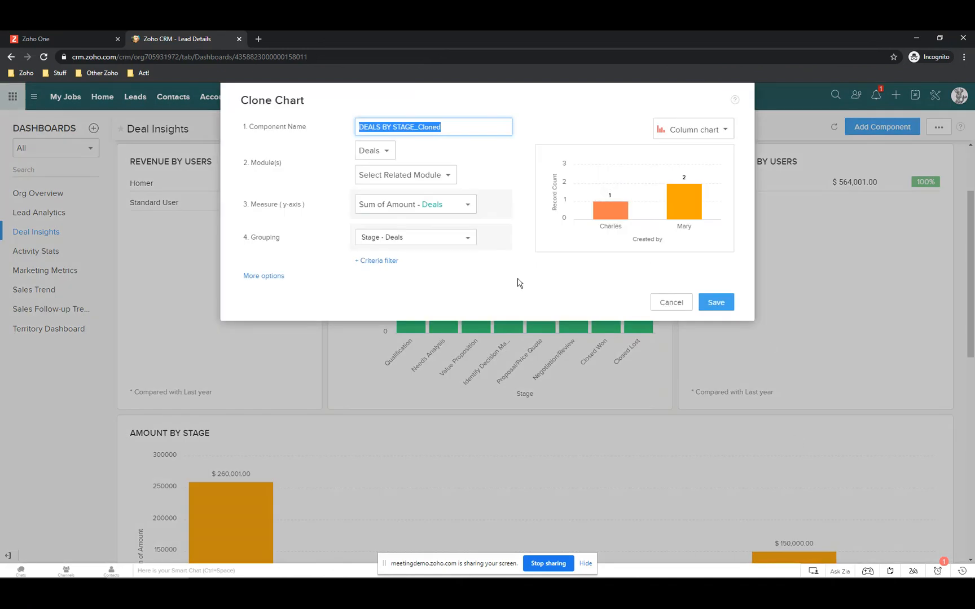
left_click(447, 128)
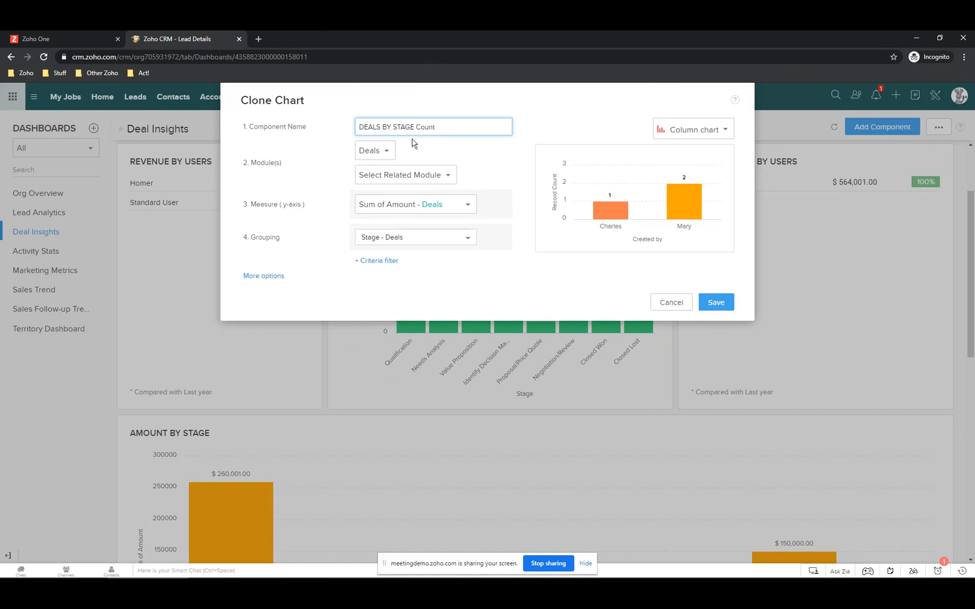
left_click(397, 206)
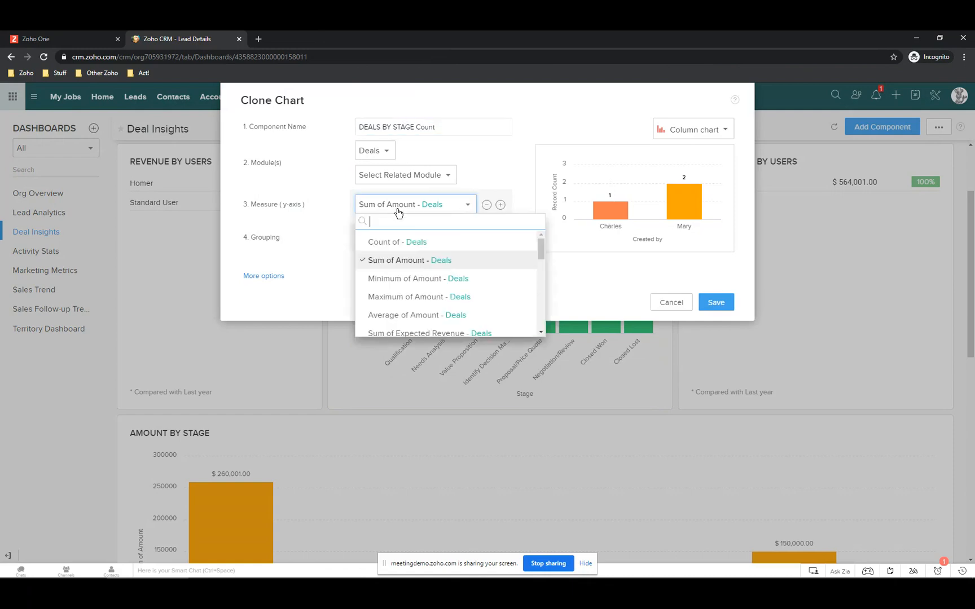
left_click(394, 242)
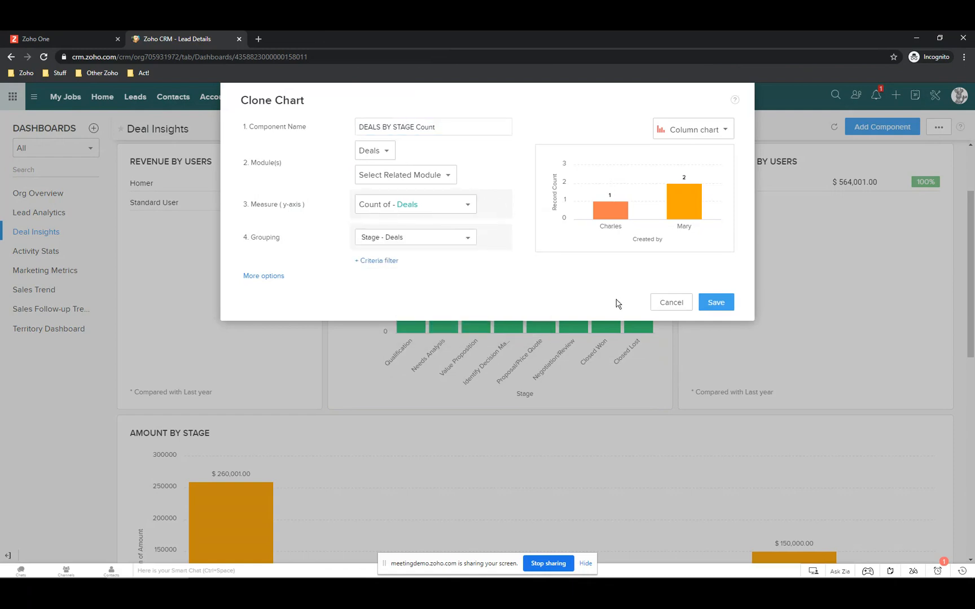
left_click(716, 303)
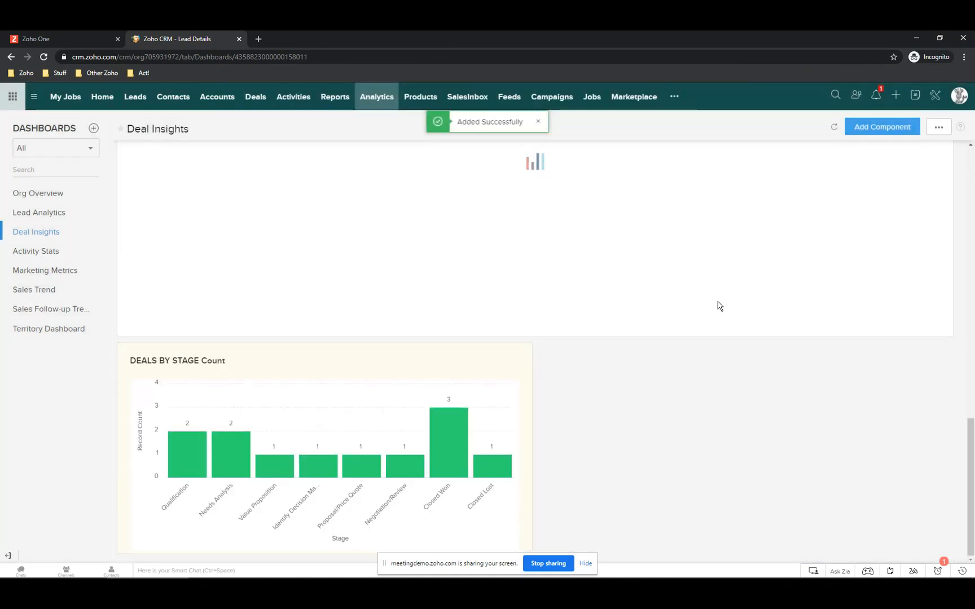
mouse_move(236, 466)
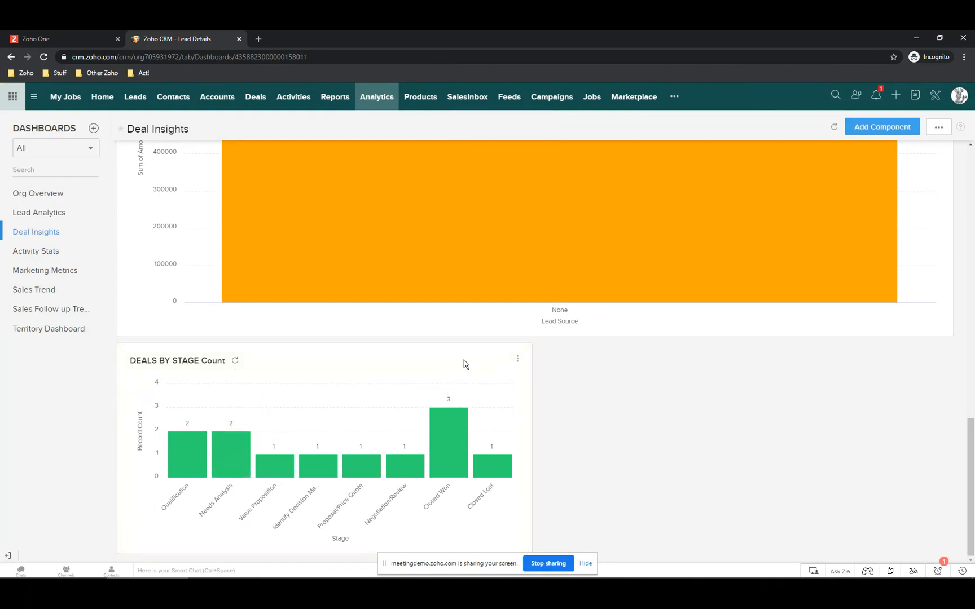
Step: Reorder the dashboard so DEALS BY STAGE Count sits above REVENUE BY USERS, widened to reach OPEN AMOUNT BY USERS
left_click(939, 127)
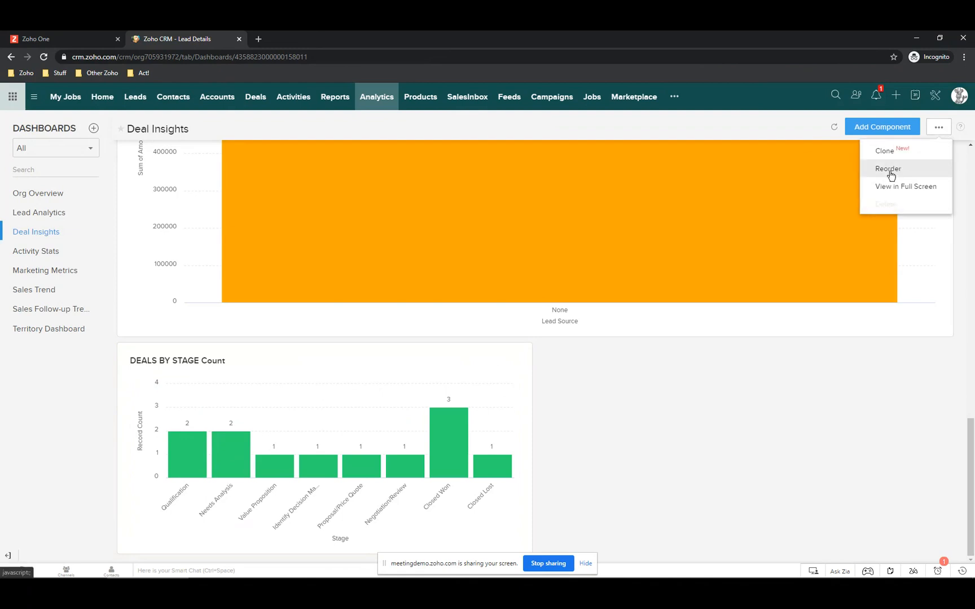
left_click(889, 170)
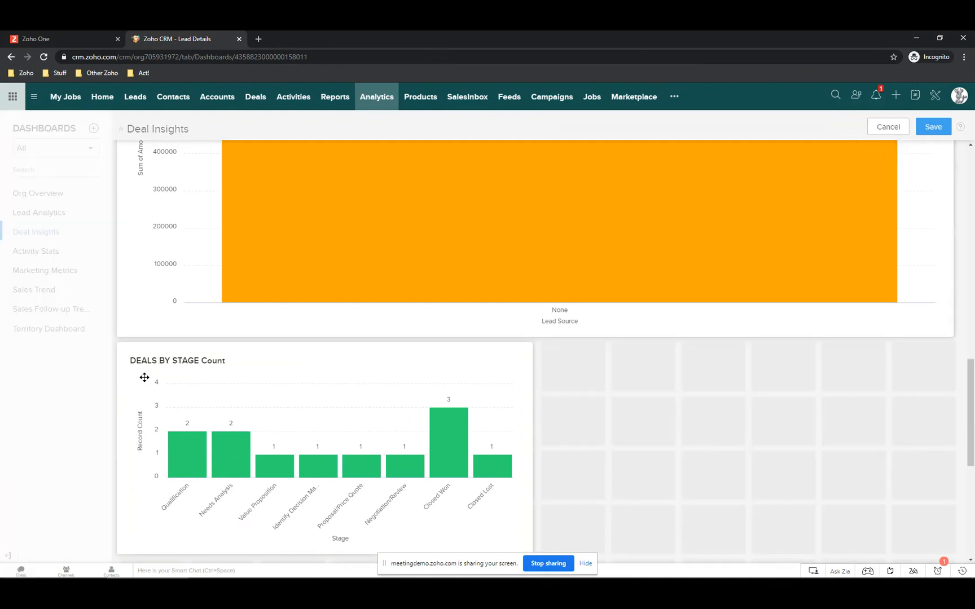
left_click_drag(144, 377, 120, 147)
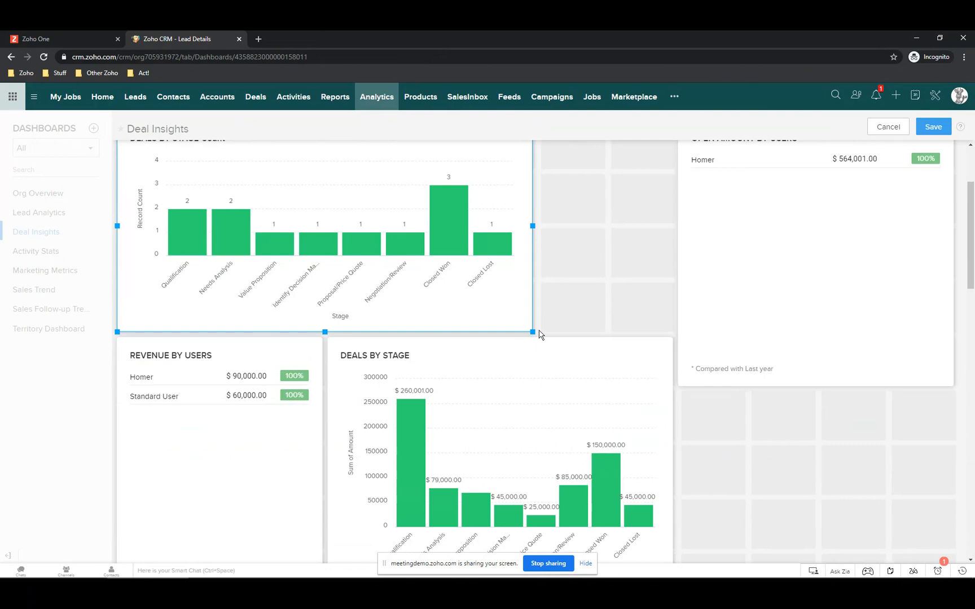
left_click_drag(533, 224, 682, 226)
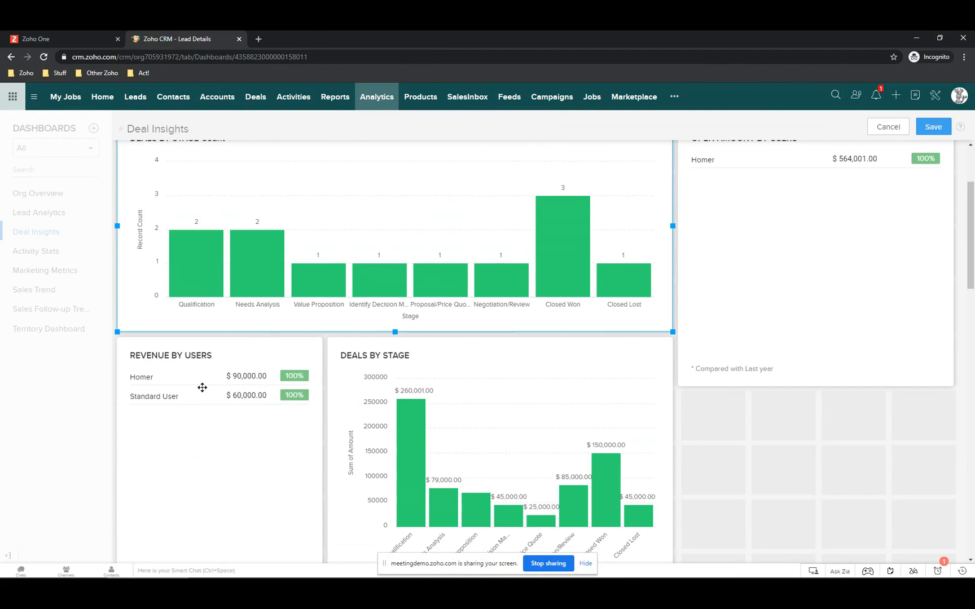
Step: Shorten OPEN AMOUNT BY USERS to align with the count chart, widen DEALS BY STAGE across the free columns, and save the layout
left_click(857, 370)
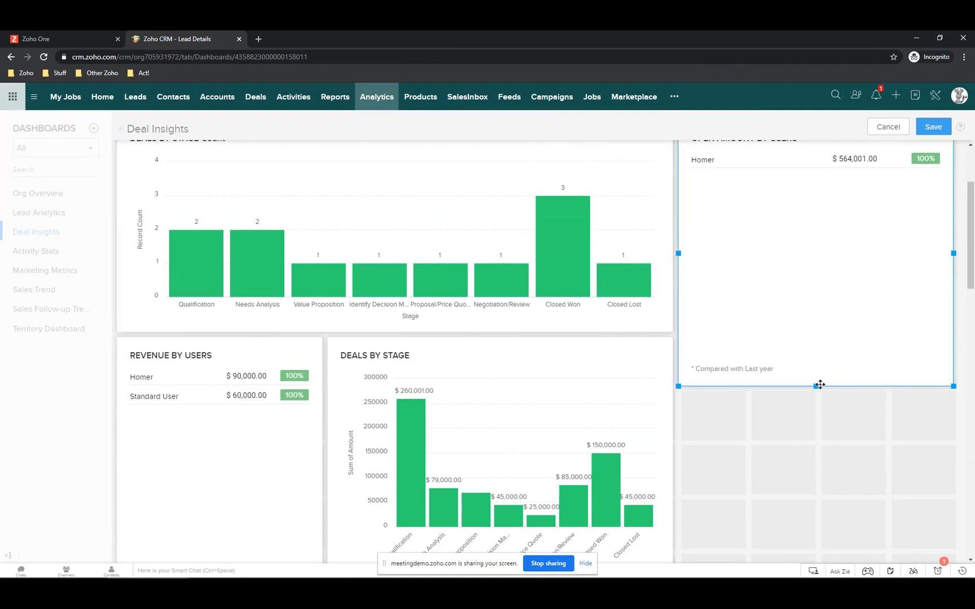
left_click_drag(817, 385, 816, 333)
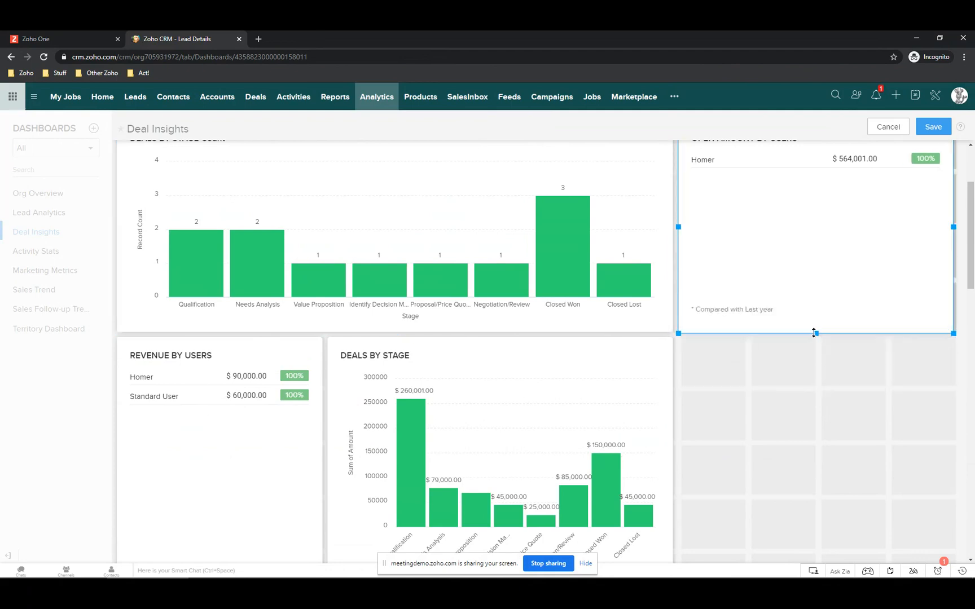
left_click(660, 449)
left_click_drag(681, 477, 952, 464)
left_click(948, 131)
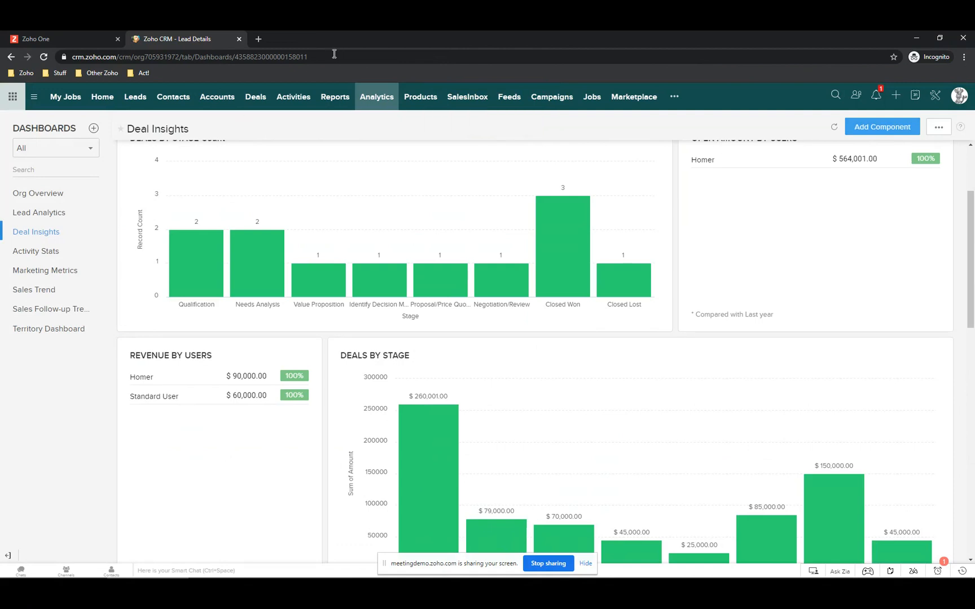
Step: Refresh the Deal Insights dashboard, and examine the components of the Lead Analytics dashboard
scroll(385, 289, "up", 2)
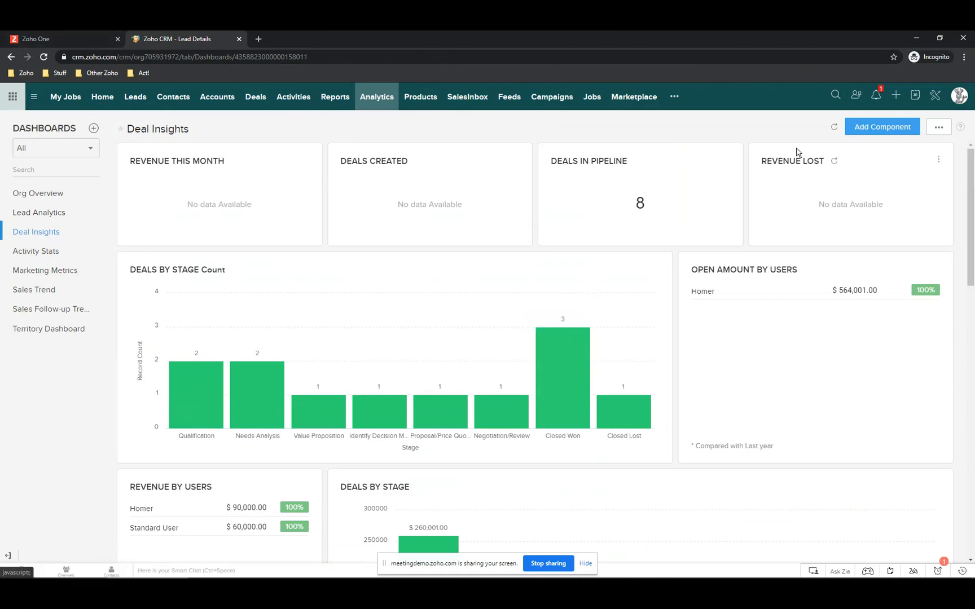
left_click(834, 129)
left_click(29, 213)
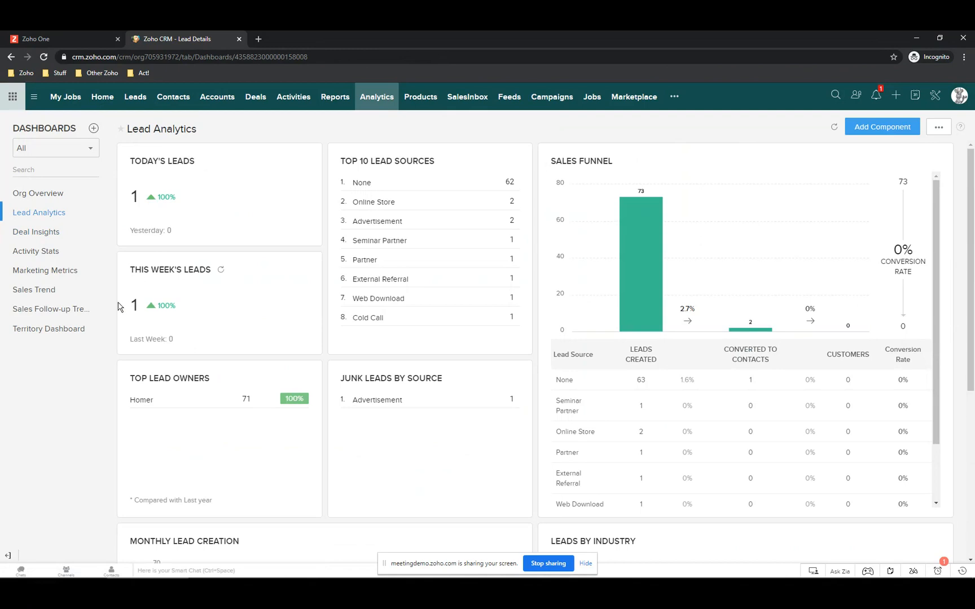
scroll(144, 307, "down", 3)
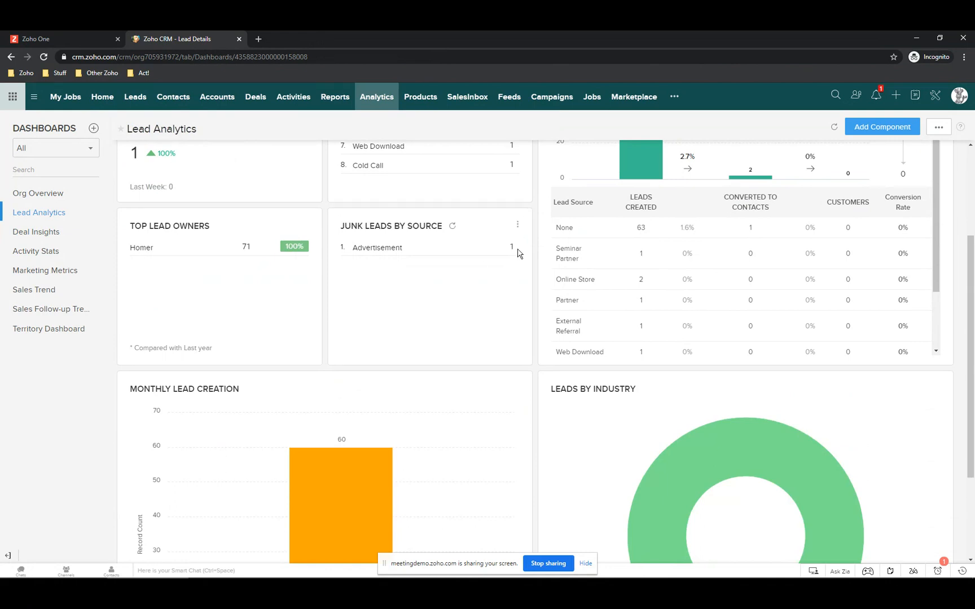
Step: Switch to the Zoho Meeting window, check the attendee chat for messages, and return to Zoho CRM
mouse_move(150, 576)
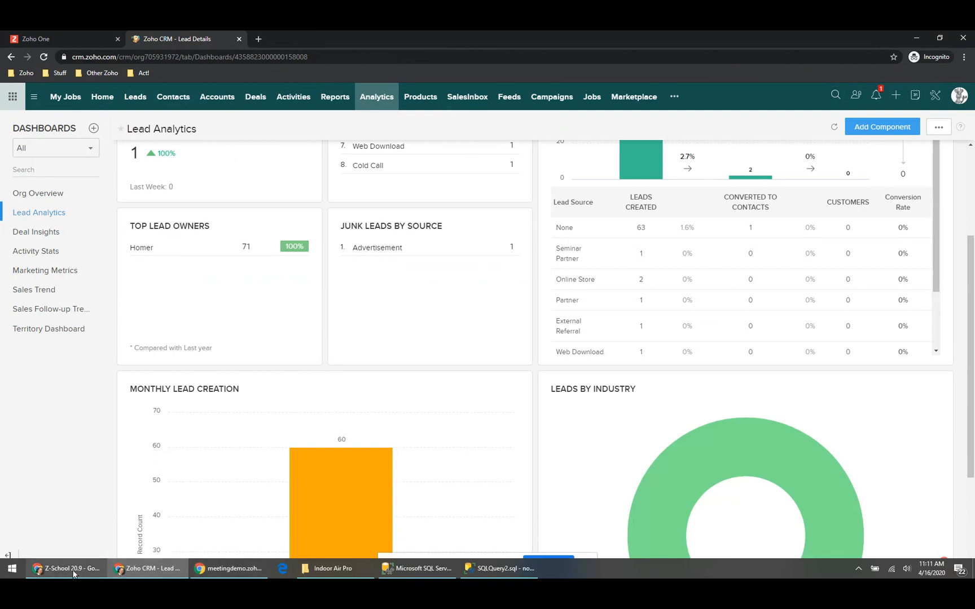
left_click(90, 514)
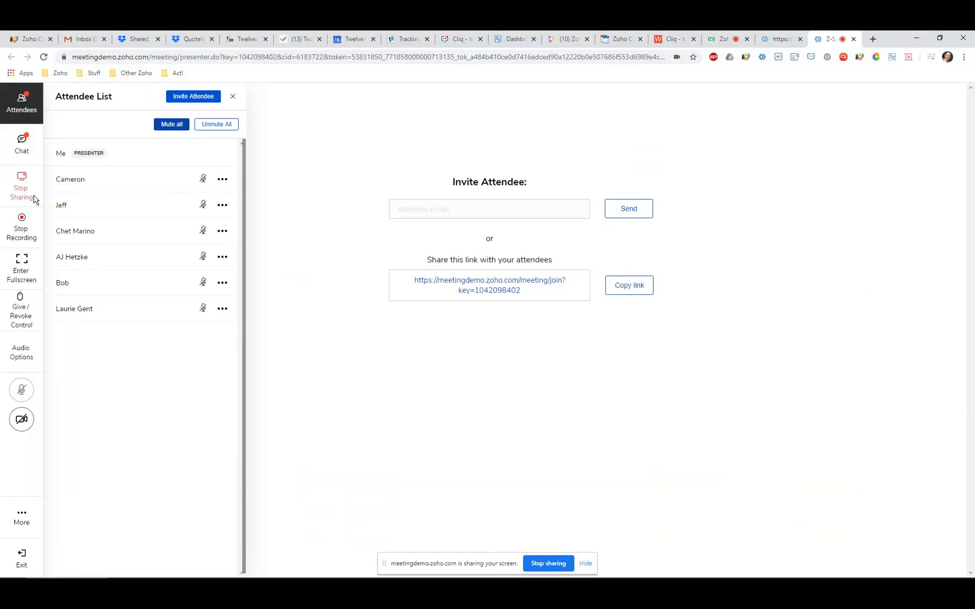
left_click(26, 146)
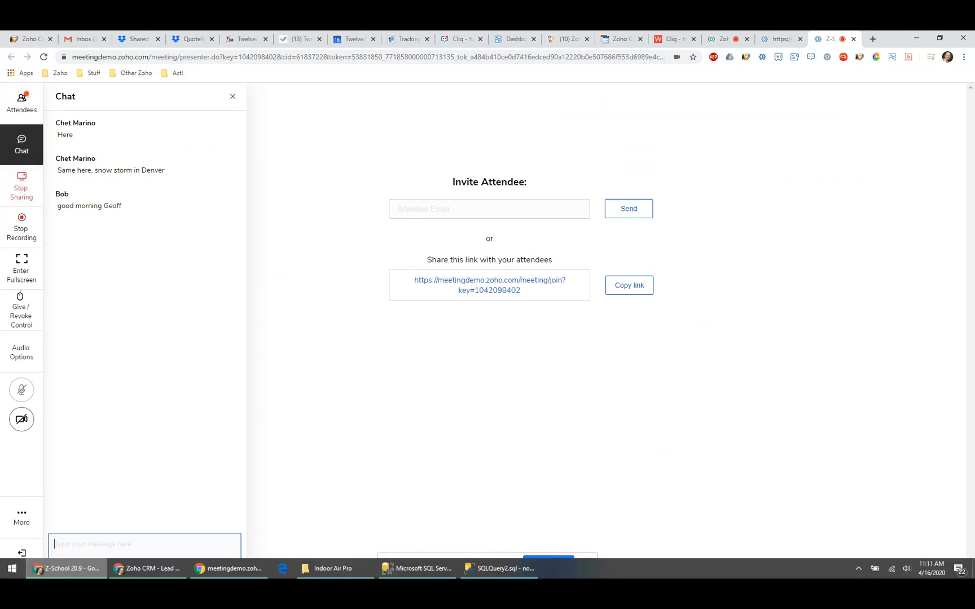
left_click(145, 570)
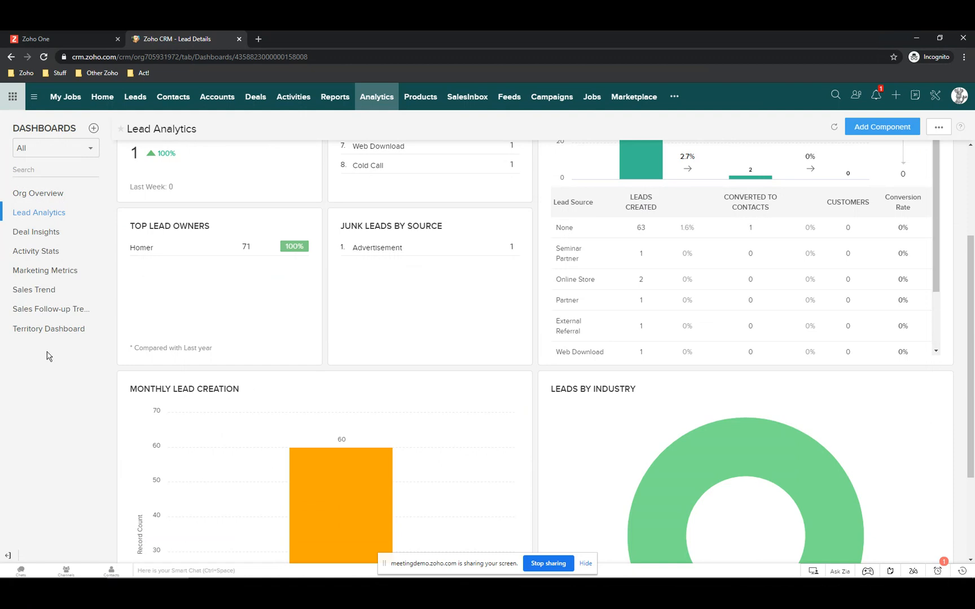
Step: Start a new dashboard named My Leads Dashboard and review its sharing options, keeping it at Only me
left_click(94, 130)
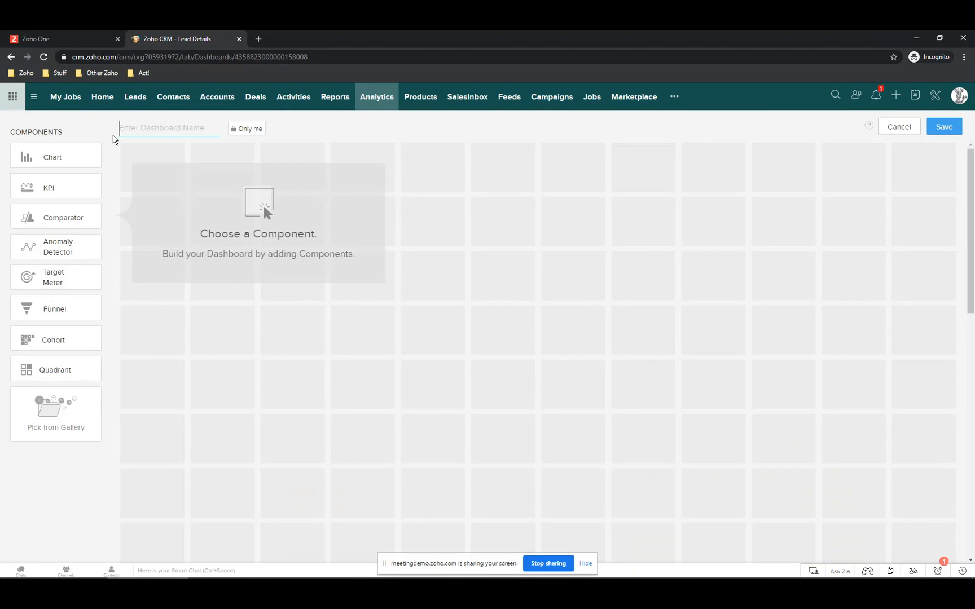
type("My Leads Dashboard")
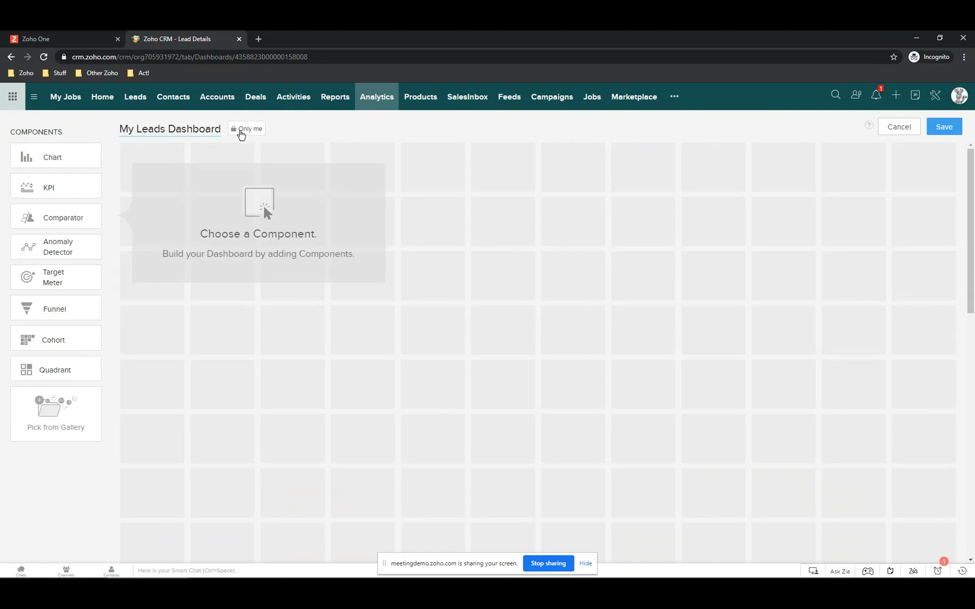
left_click(240, 130)
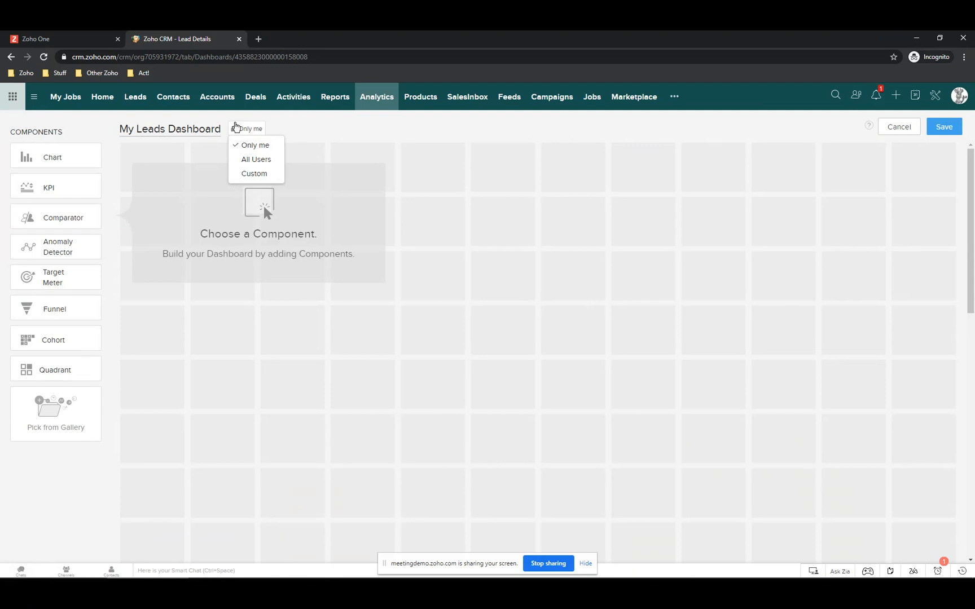
left_click(289, 132)
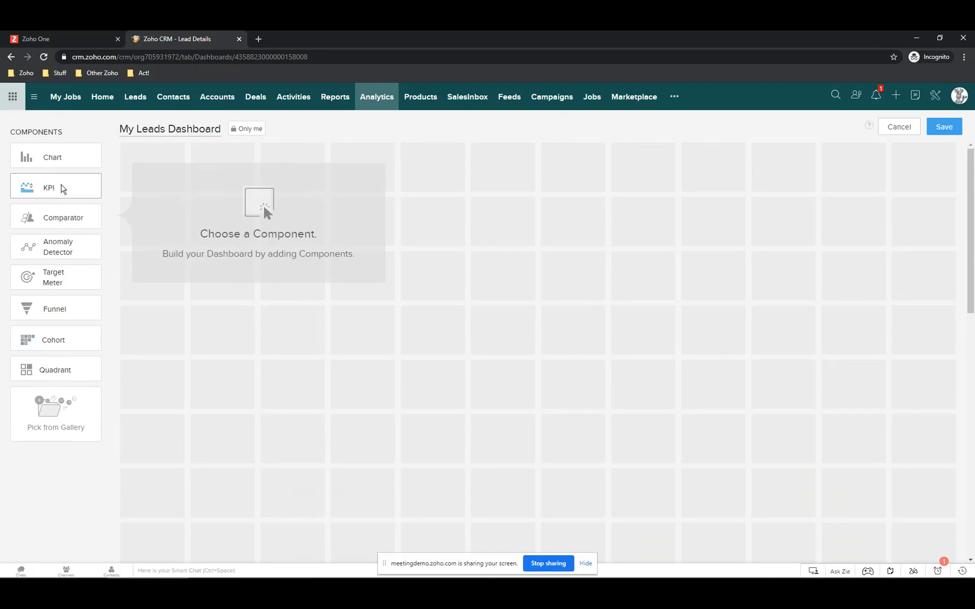
Step: Start adding a chart based on an existing report to the dashboard, with Deals as the component name
left_click_drag(49, 159, 236, 183)
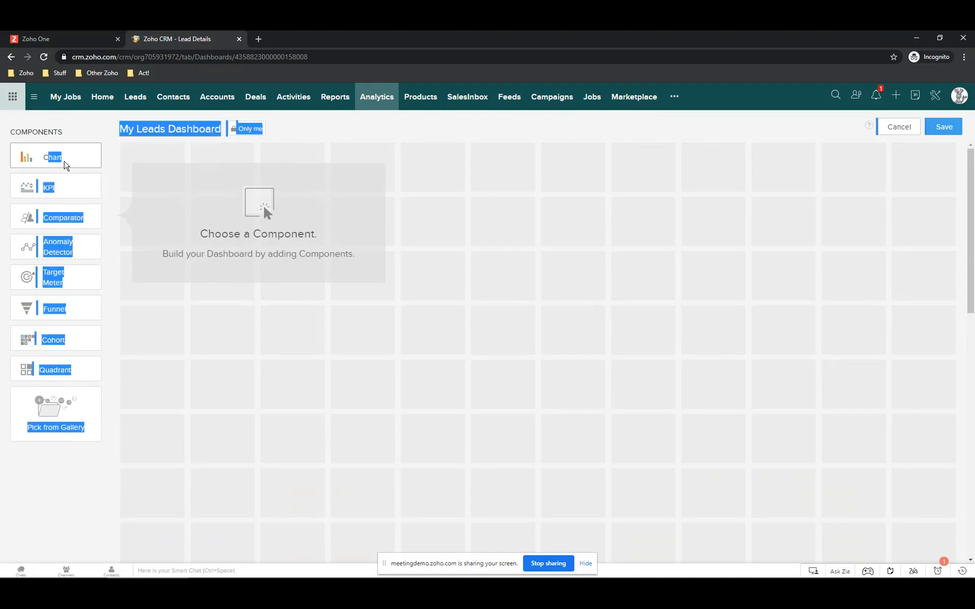
left_click(66, 159)
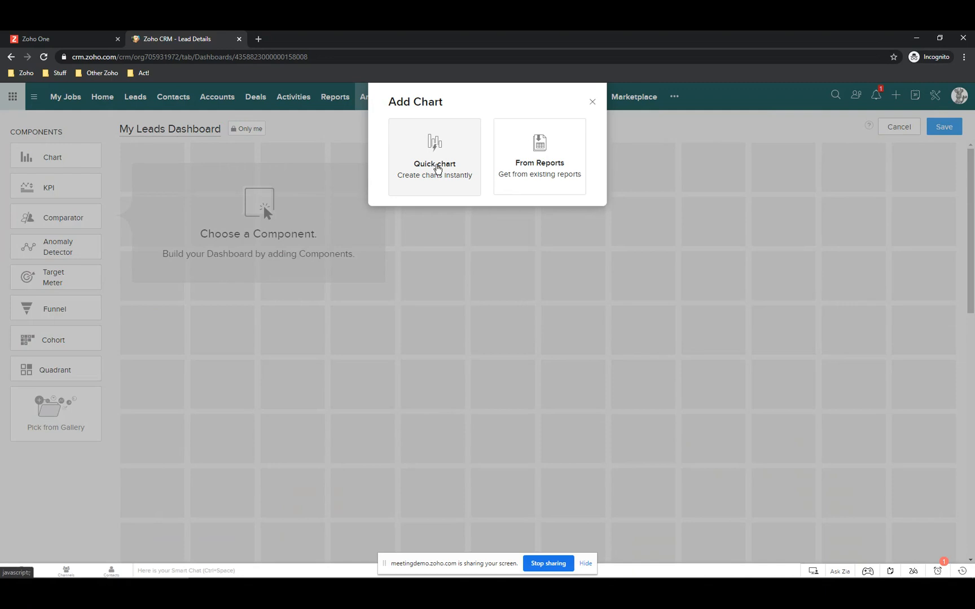
left_click(547, 166)
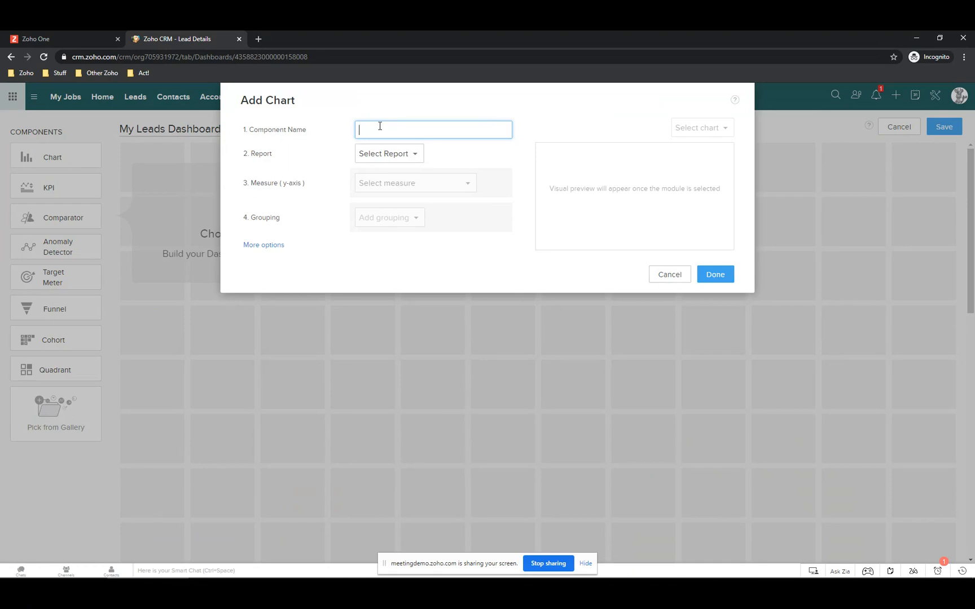
type("Deals")
Step: Try to use the Sales This Month report as the source of the Deals chart, and abandon the chart
left_click(391, 155)
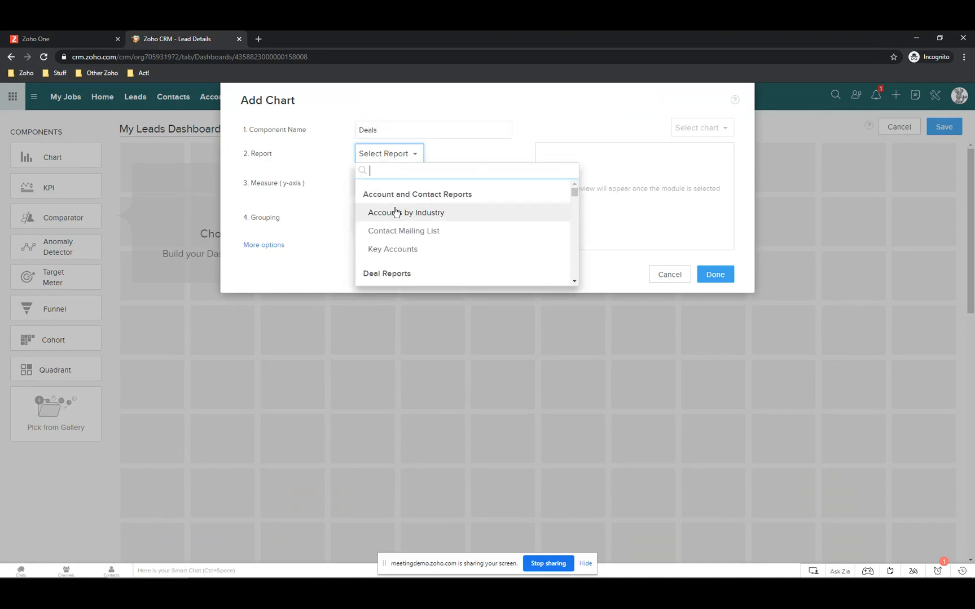
scroll(413, 243, "down", 3)
scroll(443, 243, "down", 1)
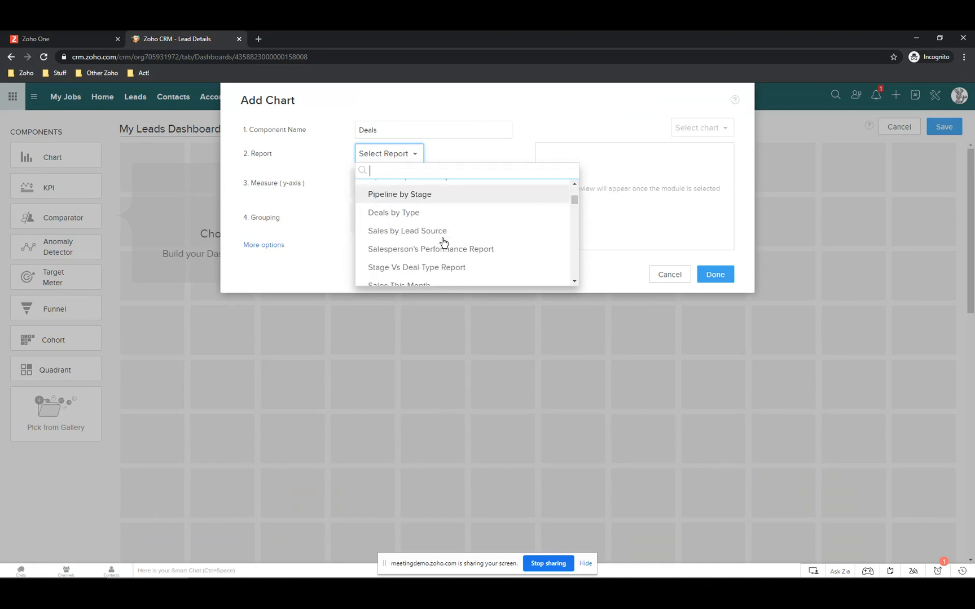
scroll(473, 213, "down", 1)
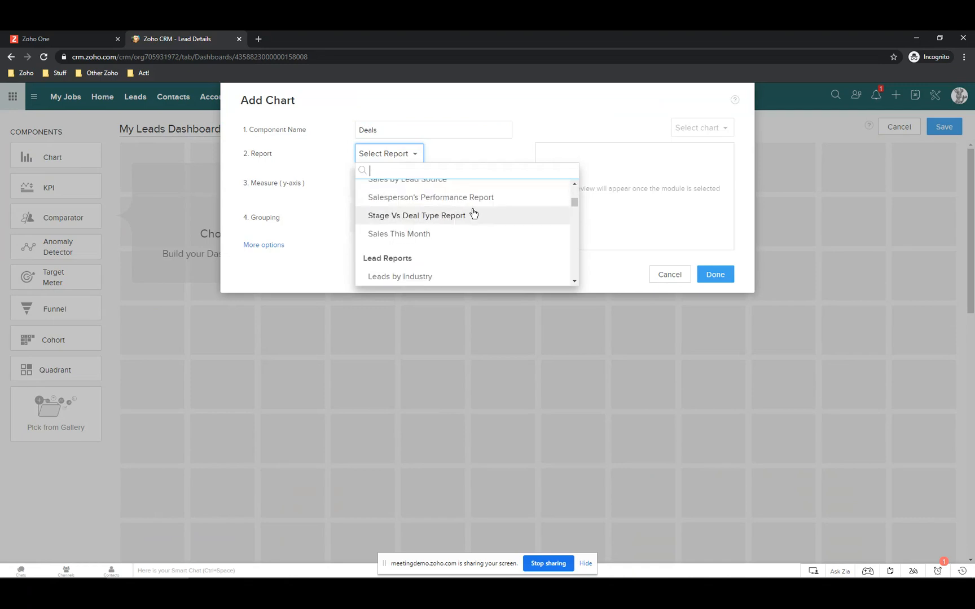
scroll(474, 213, "down", 1)
scroll(443, 205, "up", 1)
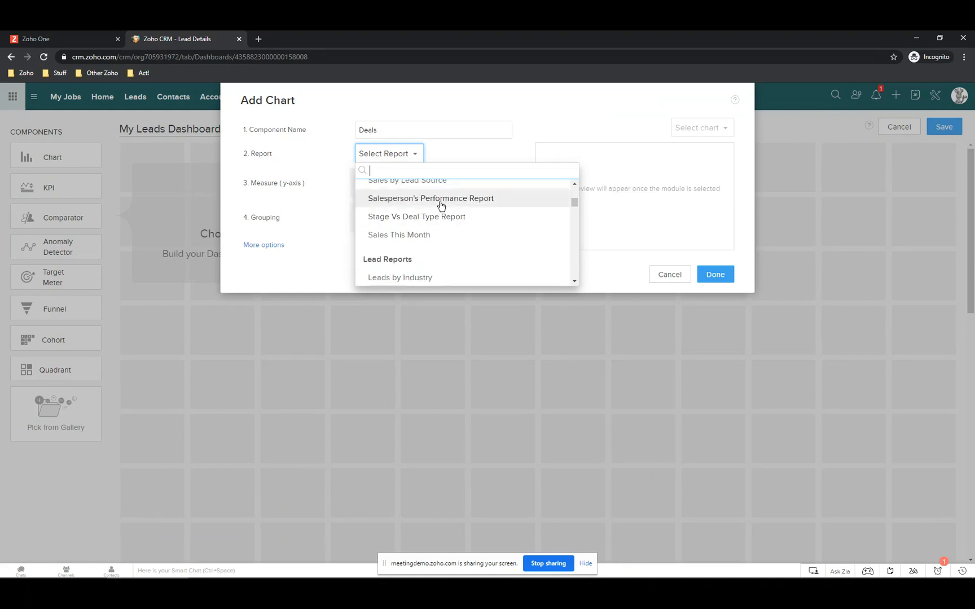
left_click(420, 234)
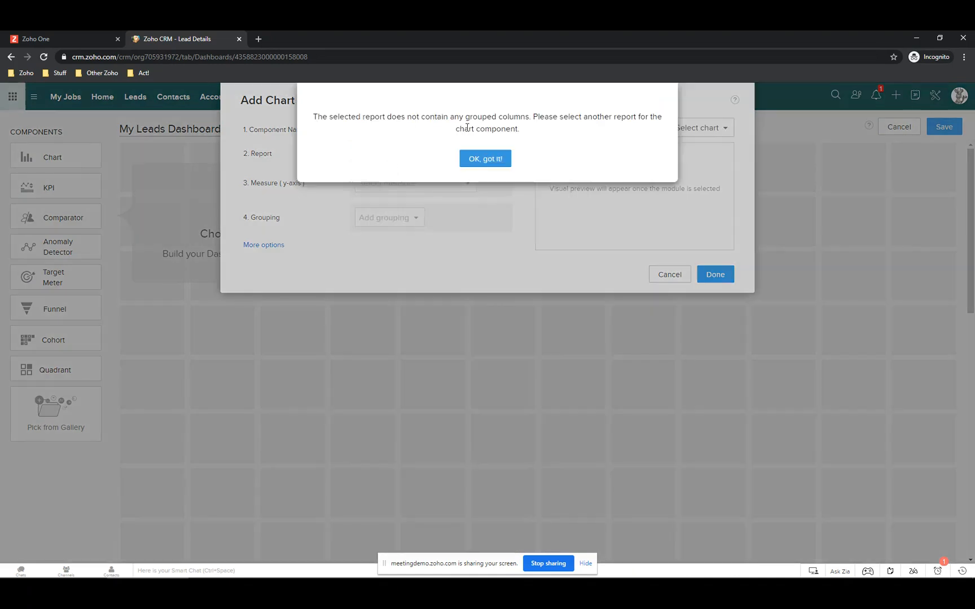
left_click(477, 159)
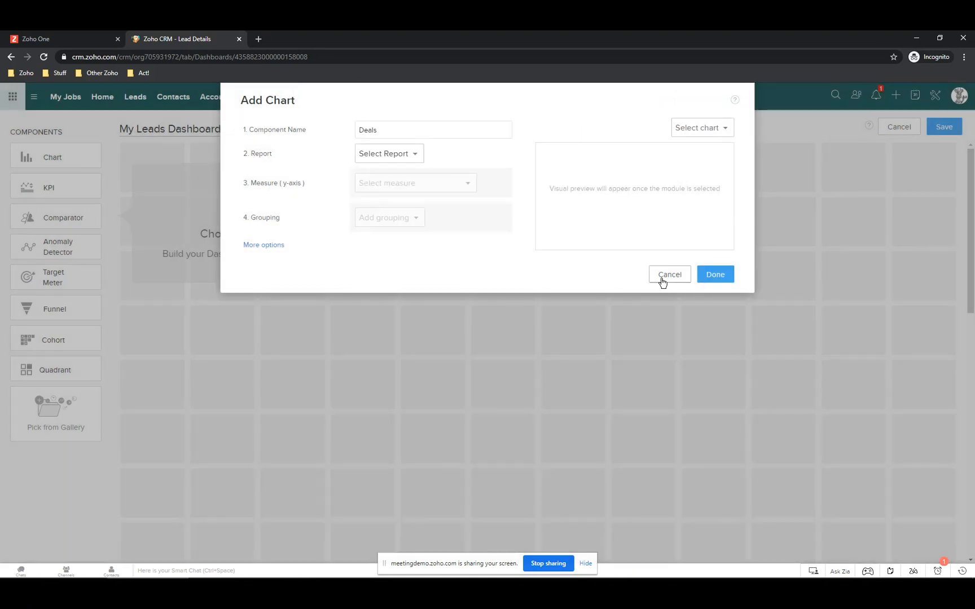
left_click(663, 282)
Step: Start a new CRM report based on the Deals module without any related modules
left_click(337, 99)
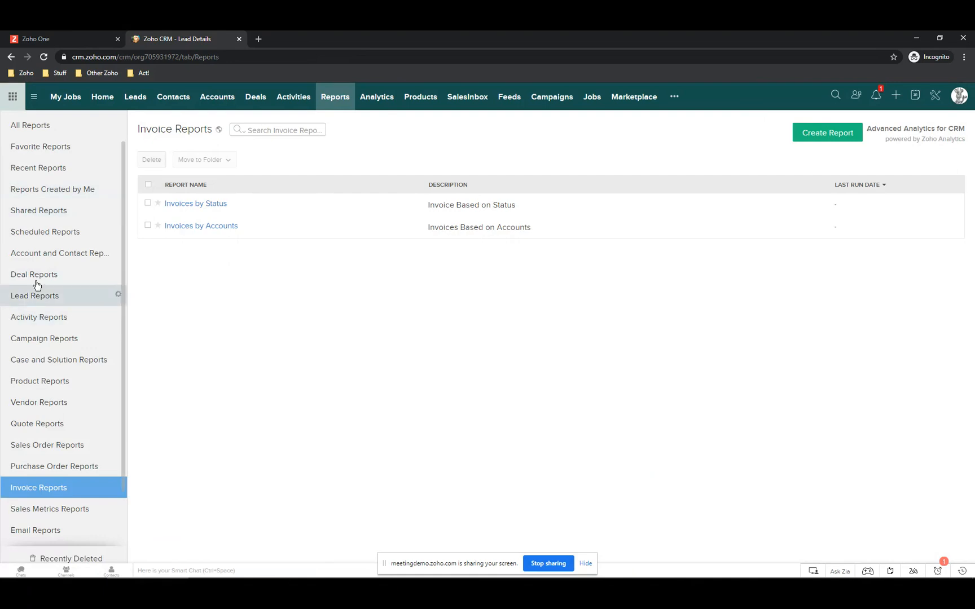
left_click(830, 134)
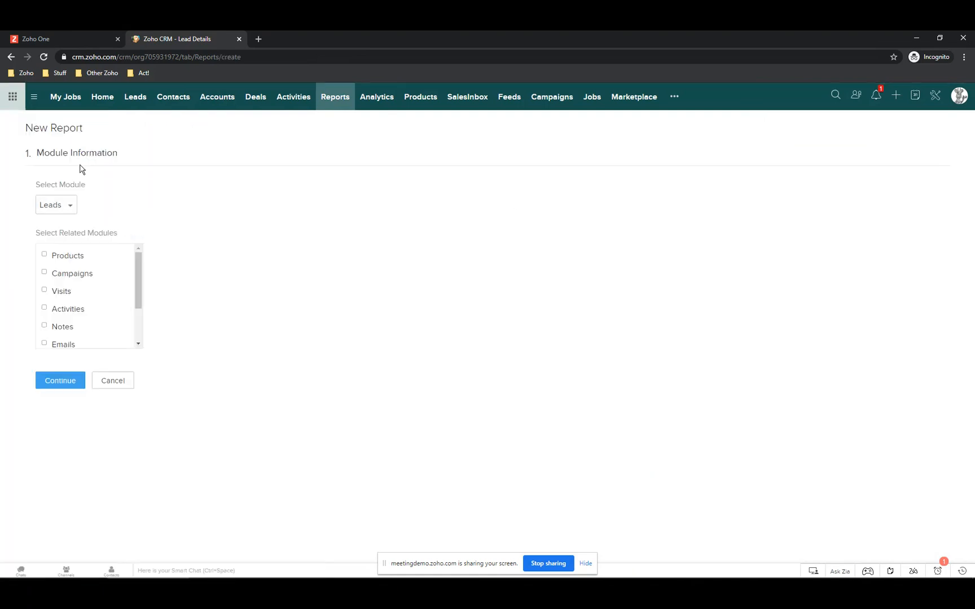
left_click(69, 207)
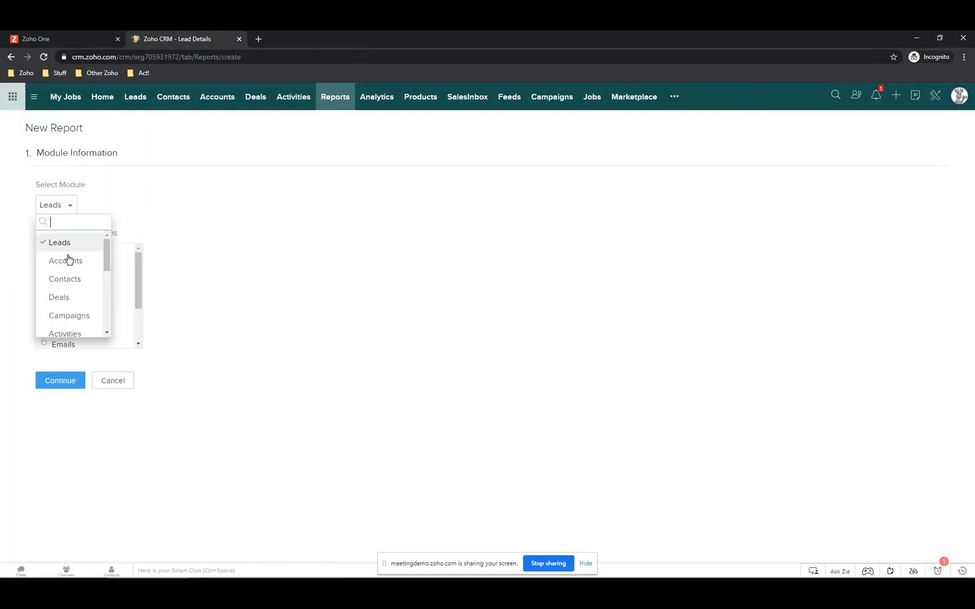
left_click(68, 299)
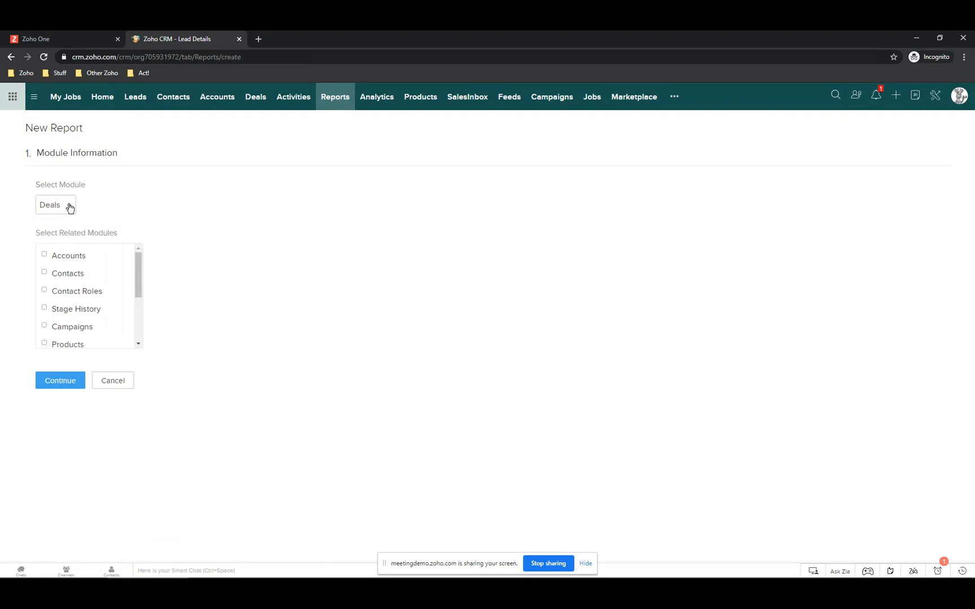
left_click(65, 381)
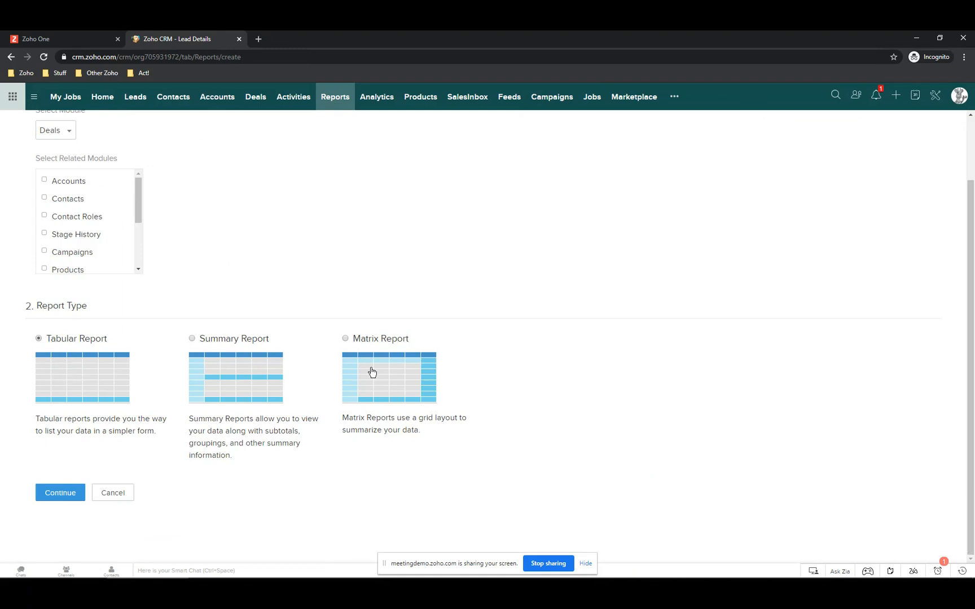
Step: Make it a Summary Report and add Amount to the selected columns
left_click(192, 339)
left_click(57, 492)
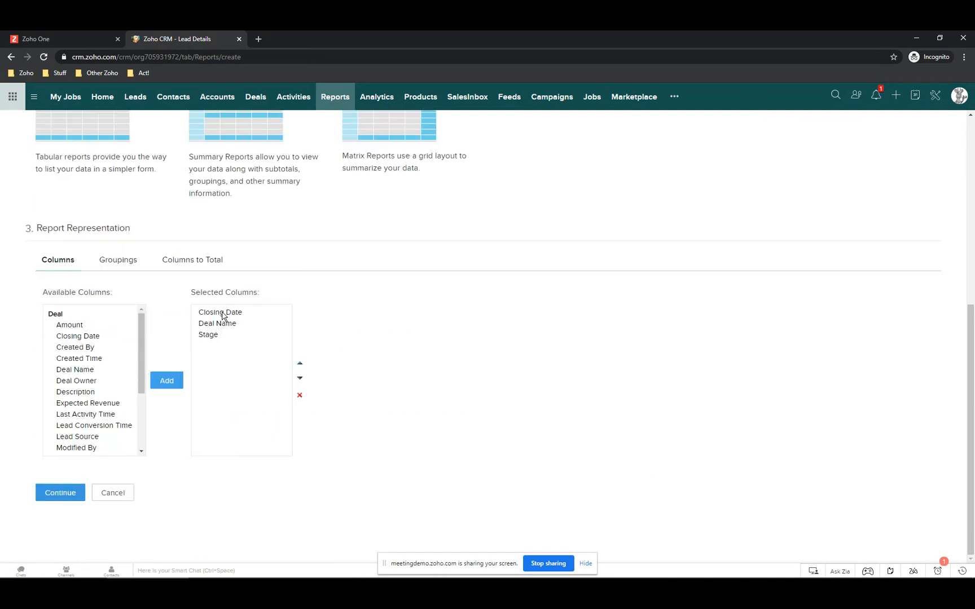
left_click(69, 326)
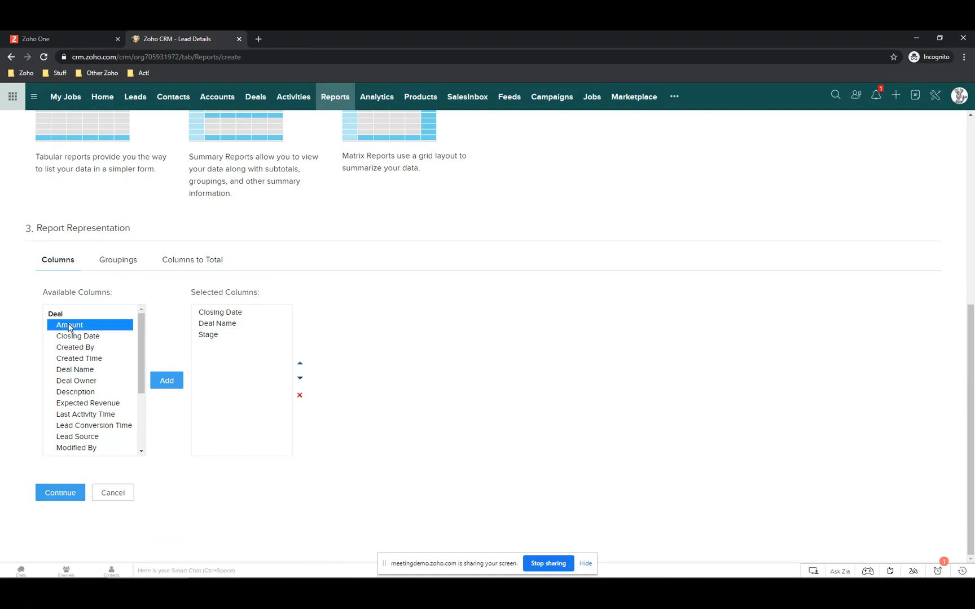
left_click(164, 386)
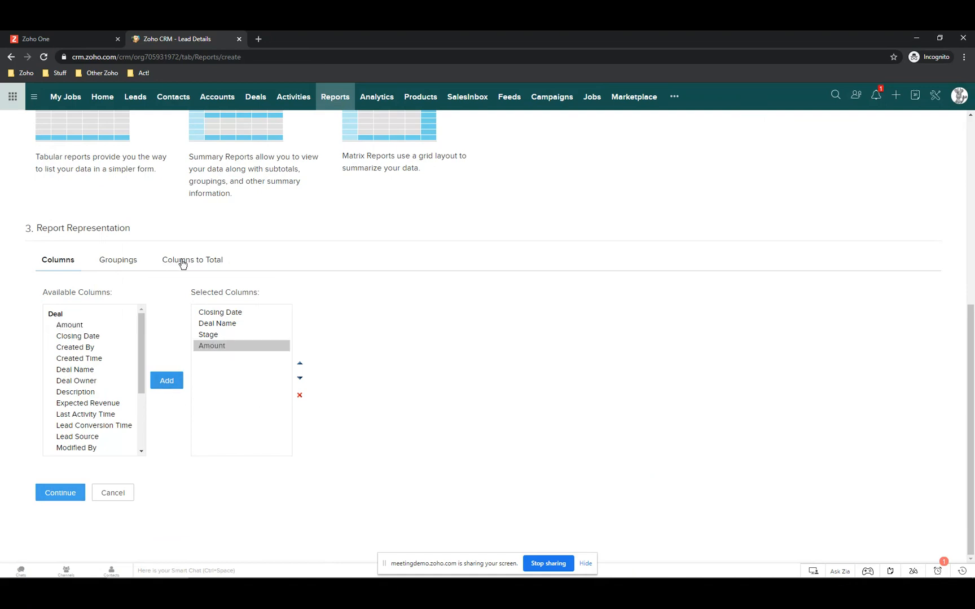
Step: Group the Deals summary report by Closing Date in ascending order
left_click(125, 260)
left_click(80, 383)
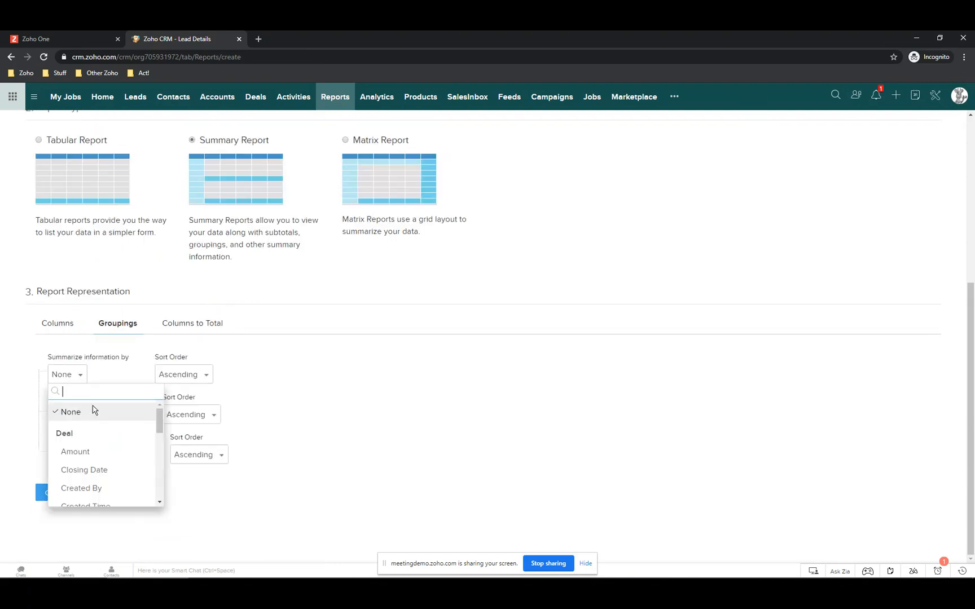
left_click(73, 470)
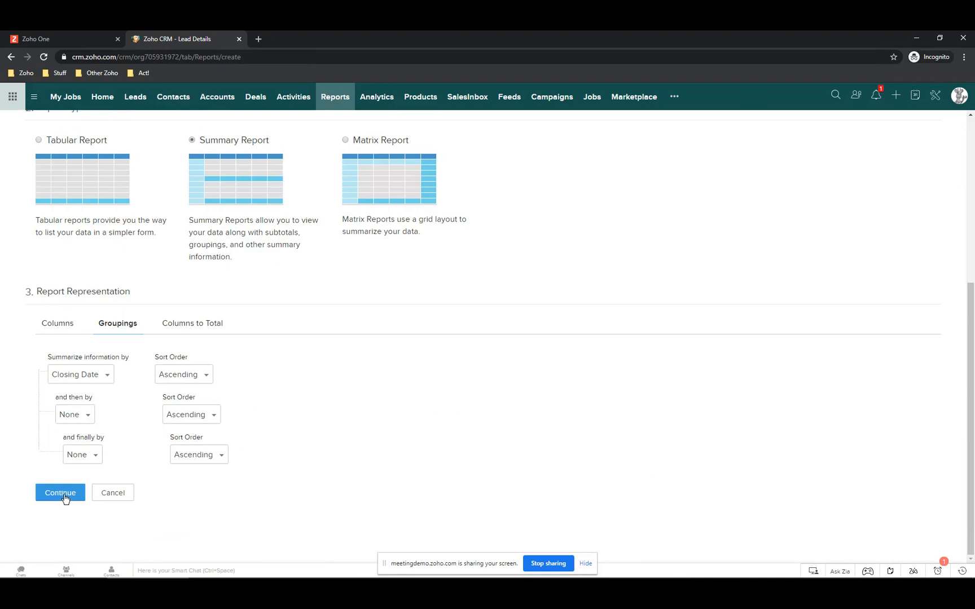
scroll(246, 383, "up", 5)
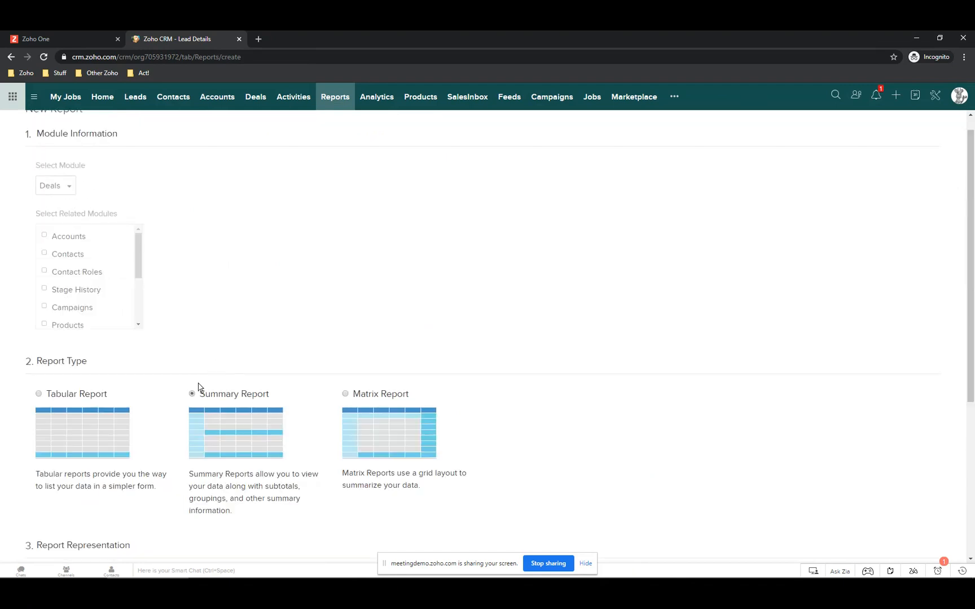
scroll(198, 386, "down", 4)
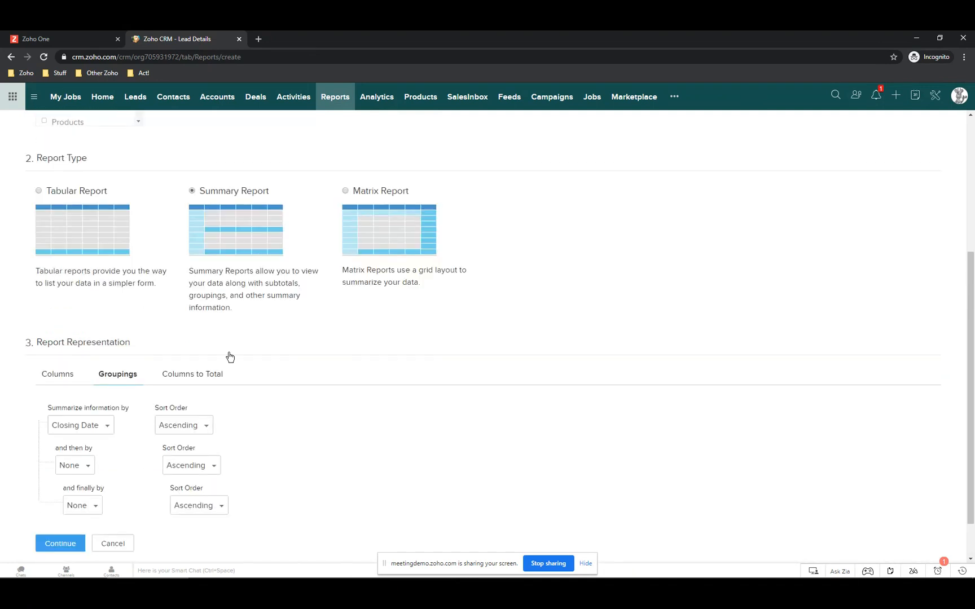
Step: Total the Deal Amount column by sum and average, and run the report without filters
left_click(202, 377)
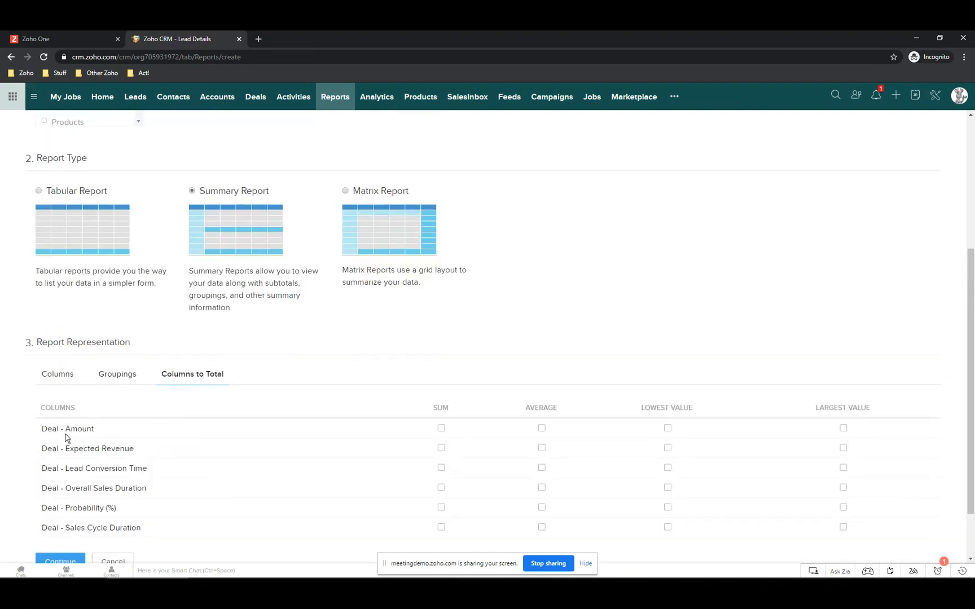
left_click(442, 428)
scroll(186, 439, "down", 1)
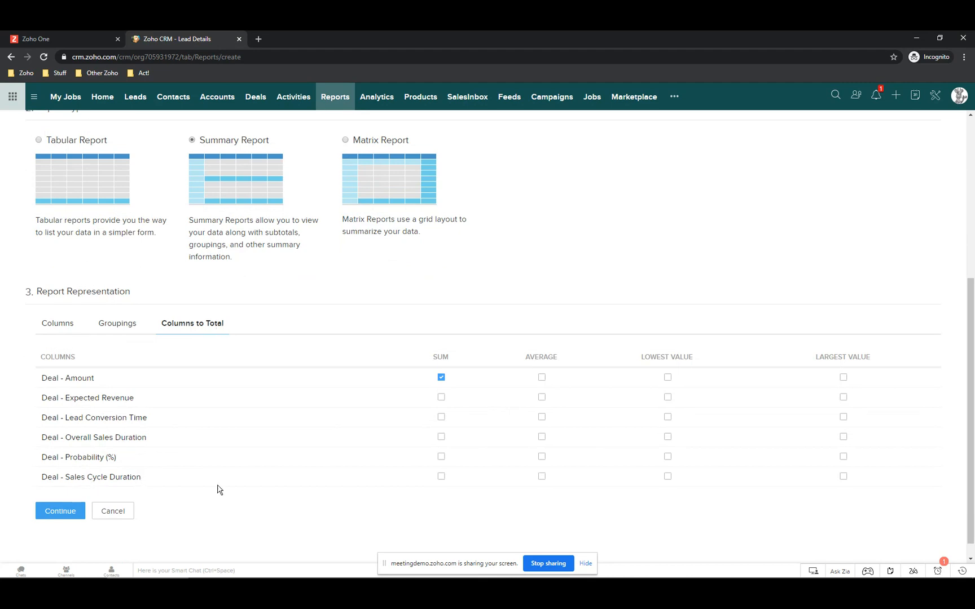
left_click(542, 379)
left_click(61, 512)
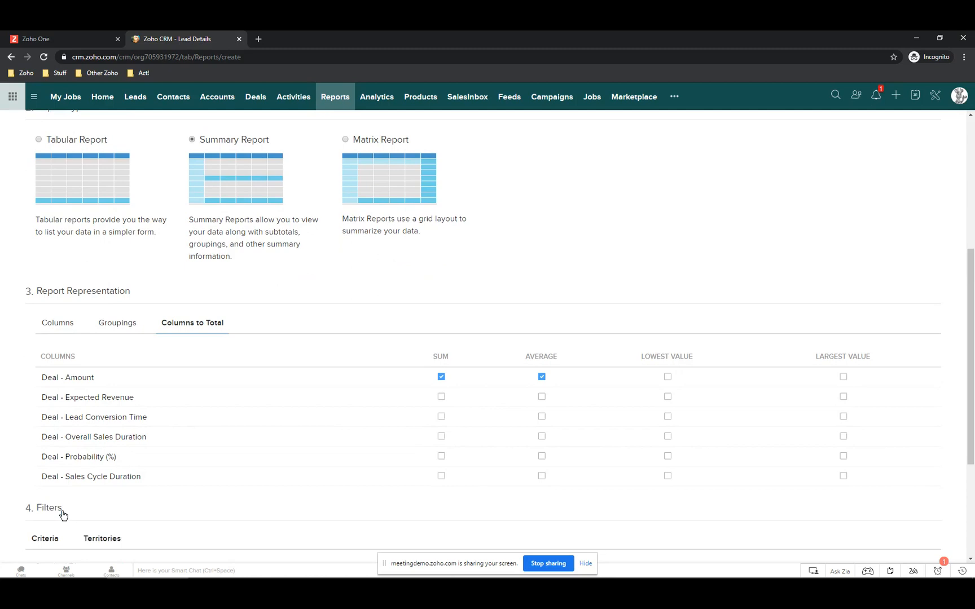
left_click(105, 494)
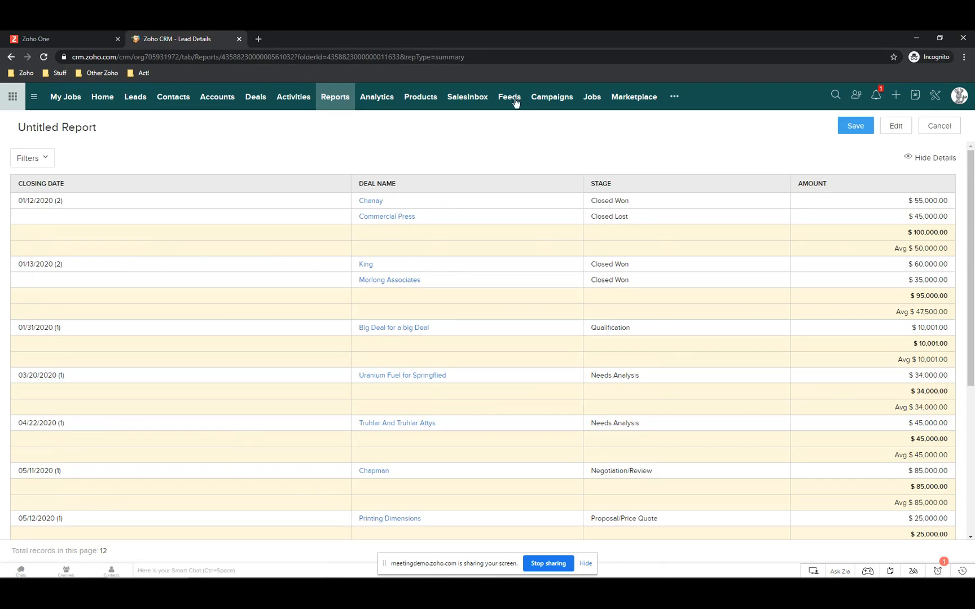
Step: Save the report as Dashboard Deal Report in the Deal Reports folder
left_click(858, 128)
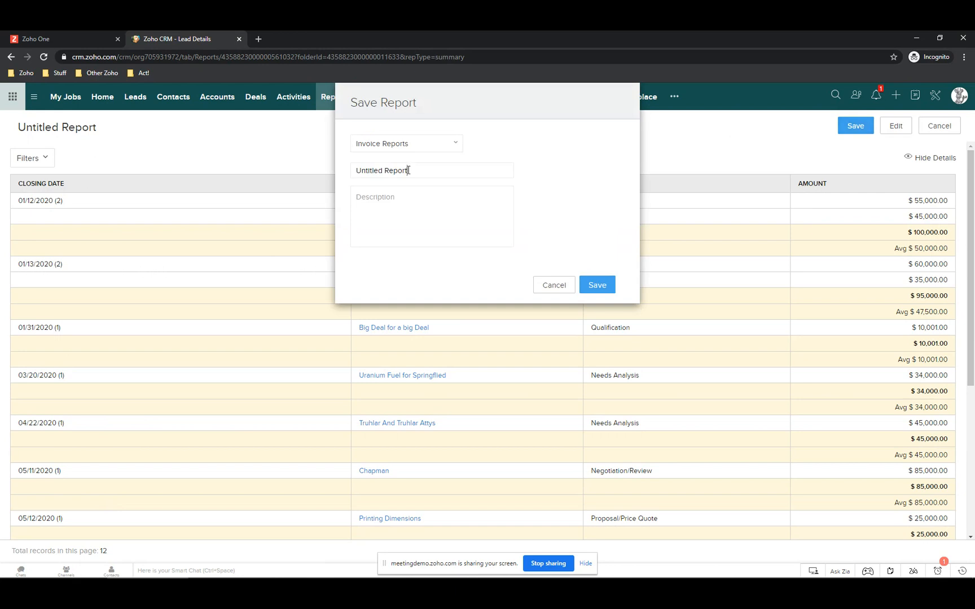
left_click_drag(408, 171, 268, 175)
type("Dashboard Deal Report")
left_click(372, 148)
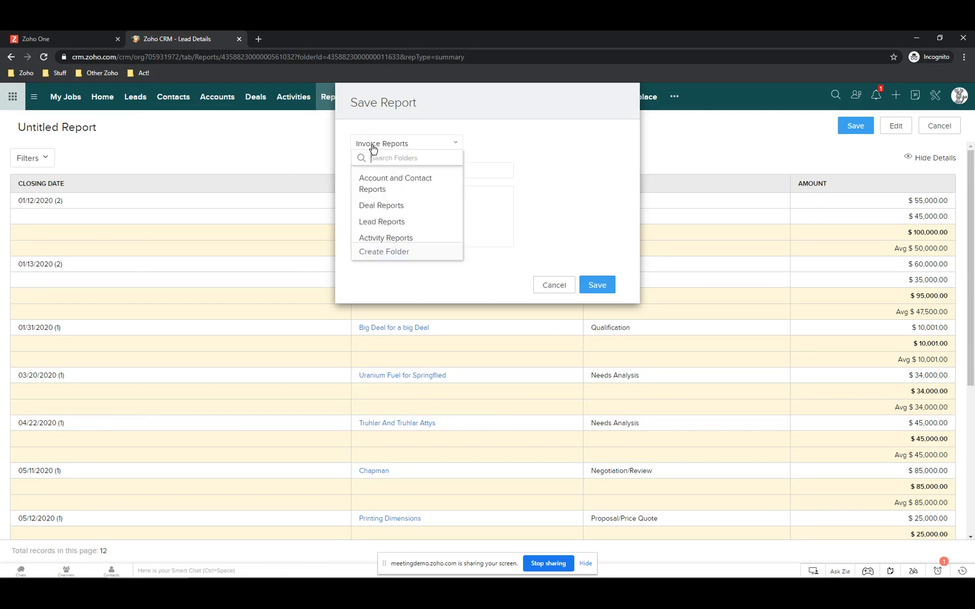
left_click(375, 205)
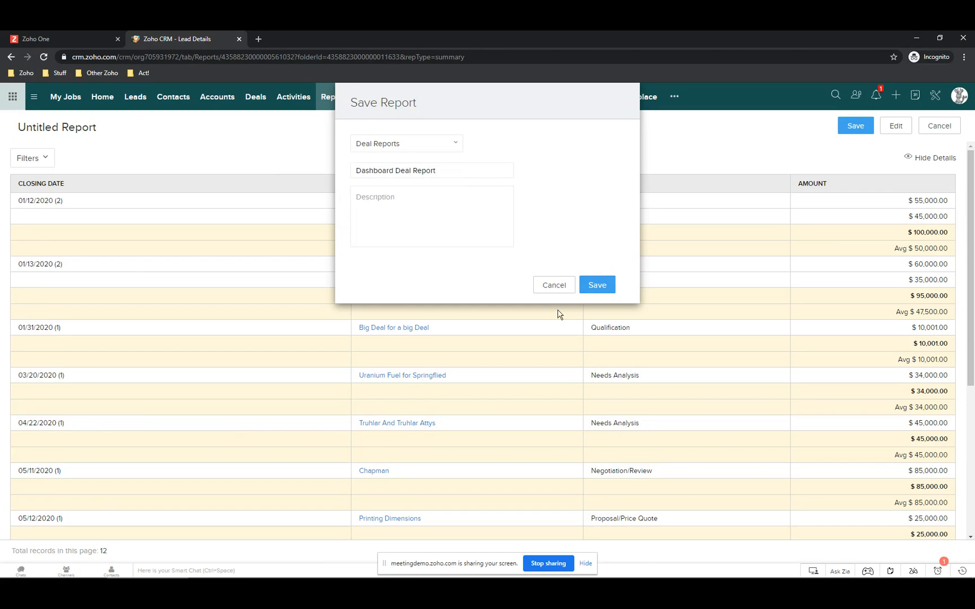
left_click(602, 288)
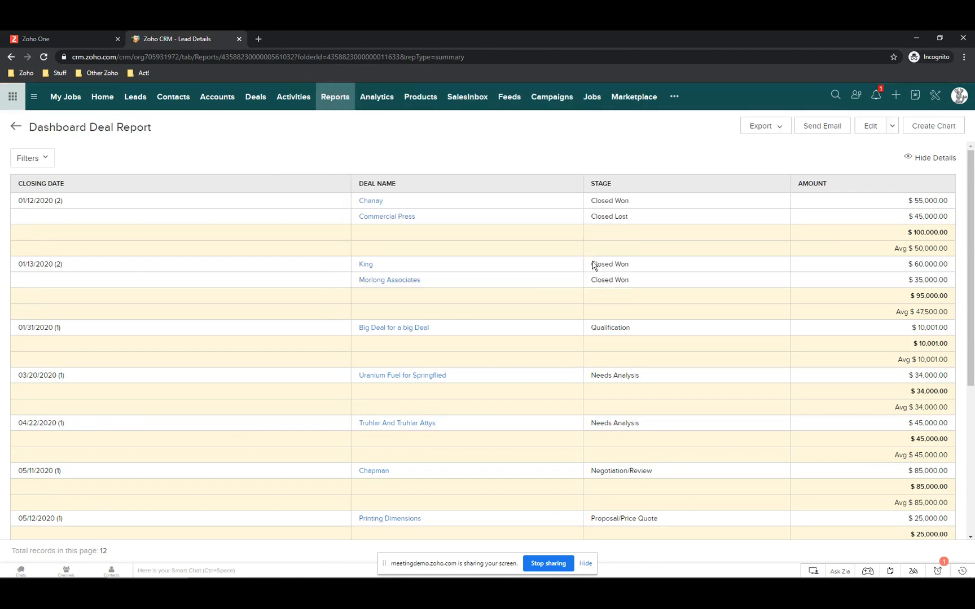
Step: Create a new analytics dashboard named ZSchool Dash
left_click(378, 99)
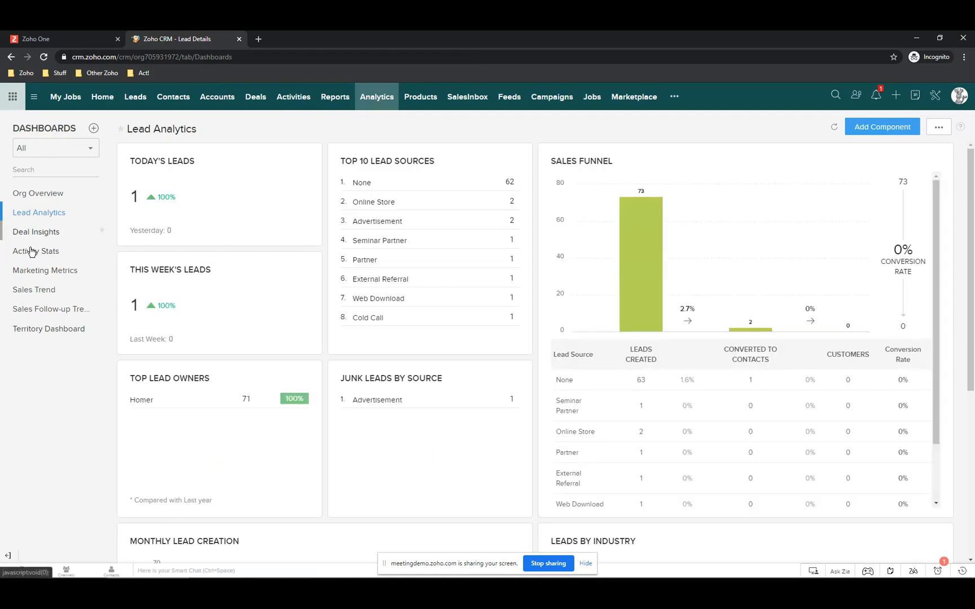
left_click(94, 130)
type("ZSchool Dash")
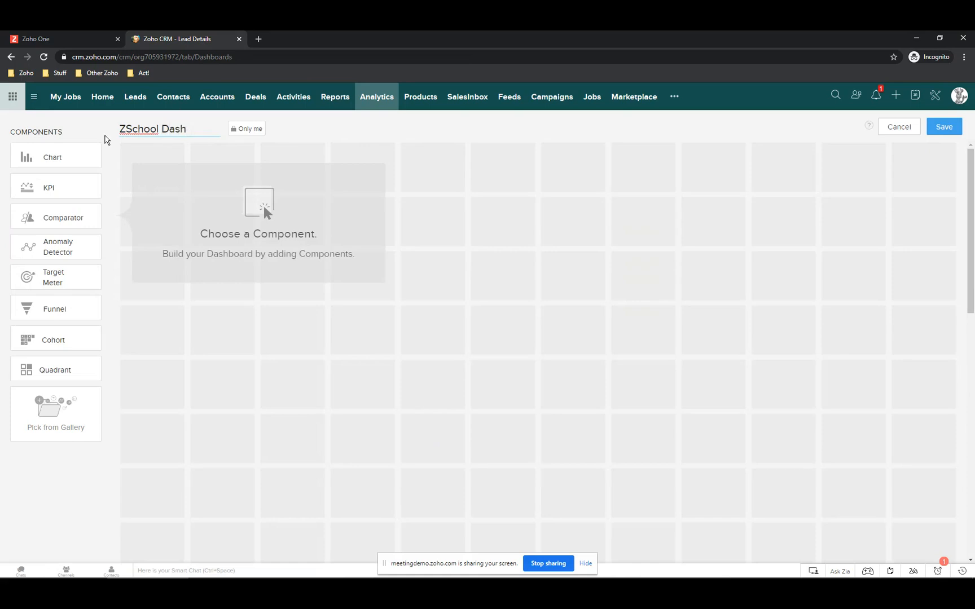
Step: Start a chart from the existing Dashboard Deal Report and name the component Deals by Month
left_click(48, 157)
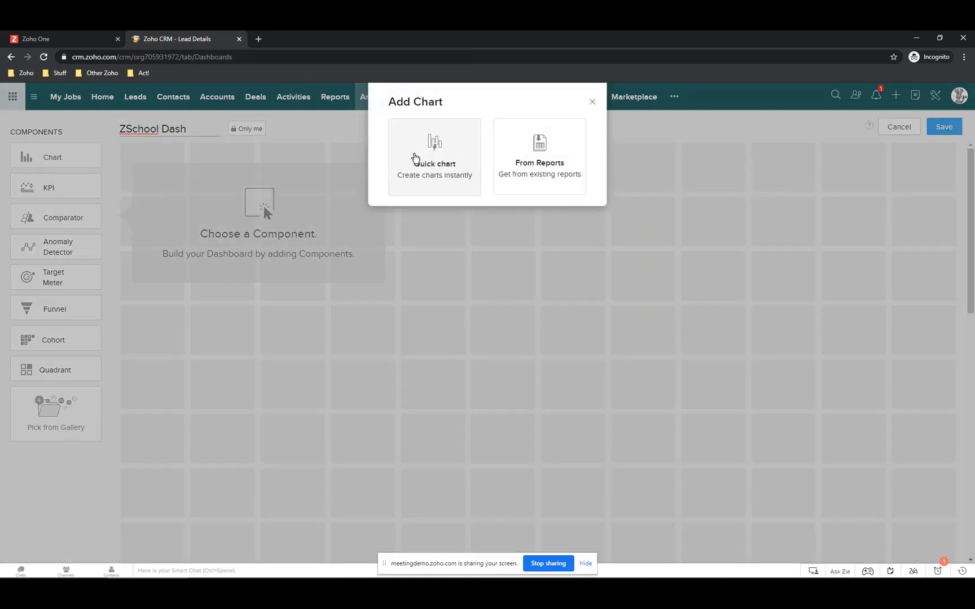
left_click(528, 159)
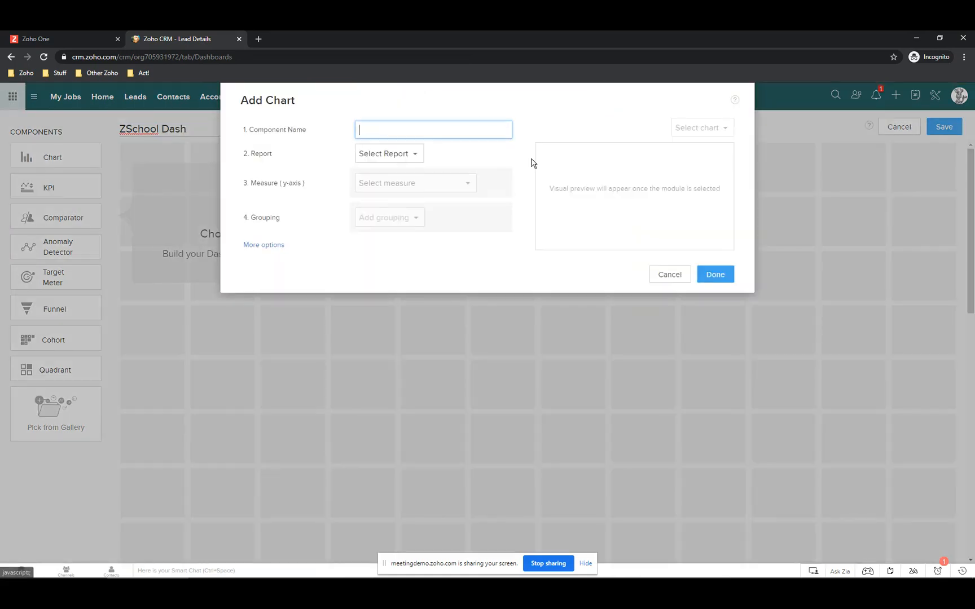
left_click(389, 155)
scroll(442, 236, "down", 2)
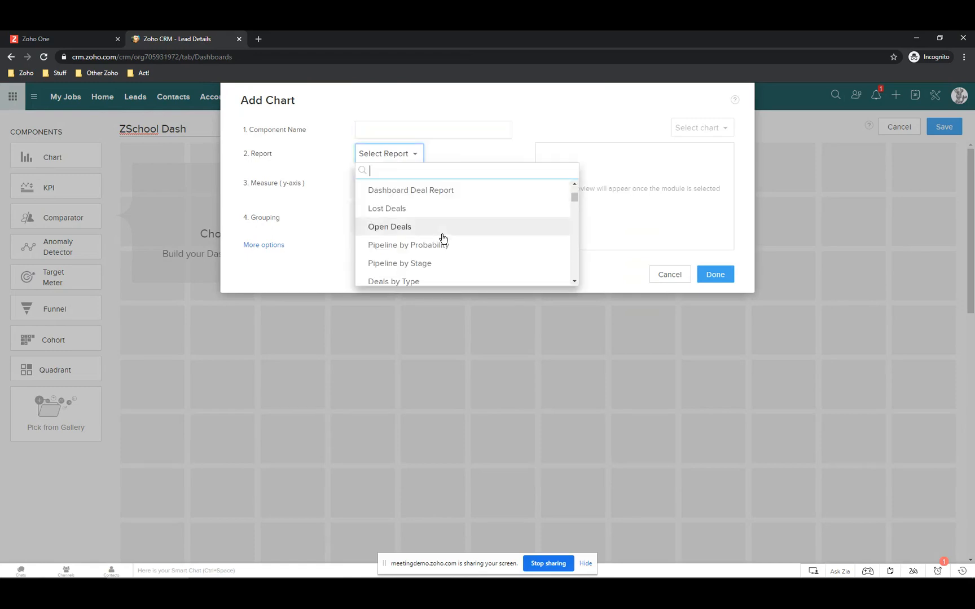
left_click(391, 192)
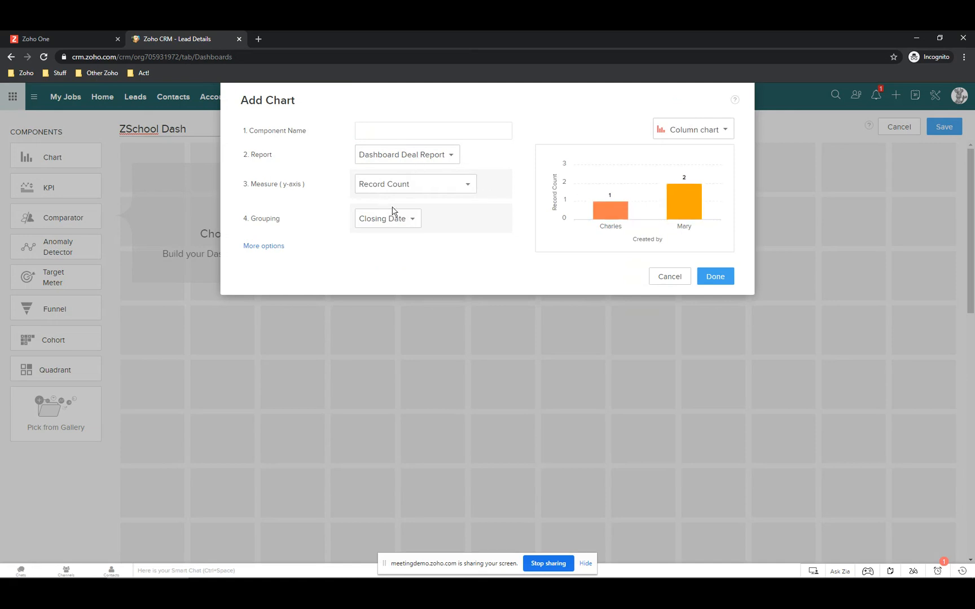
left_click(375, 131)
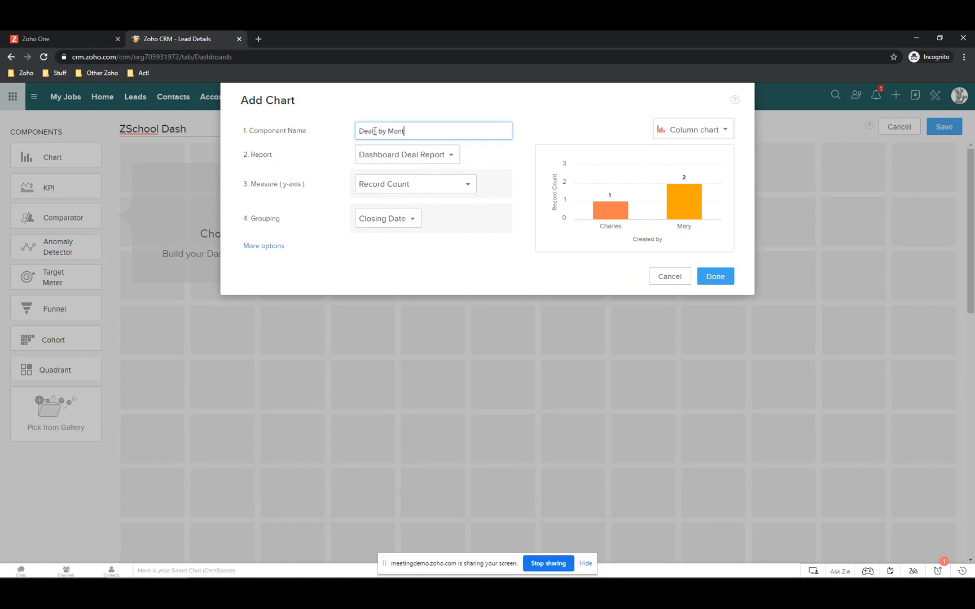
Step: Set the chart's y-axis measures to Sum of Amount, Avg of Amount and Record Count
left_click(377, 190)
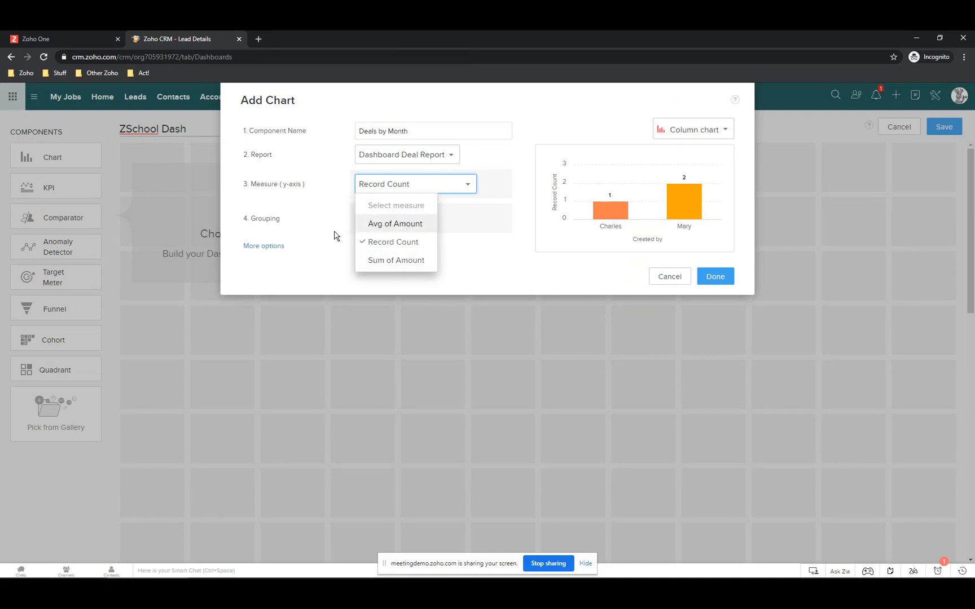
left_click(377, 262)
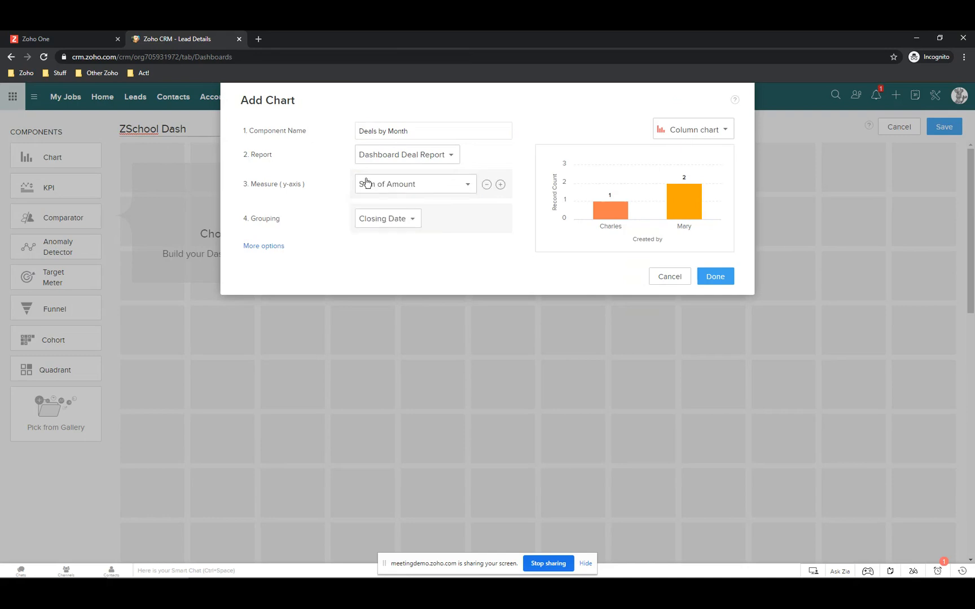
left_click(500, 187)
left_click(422, 206)
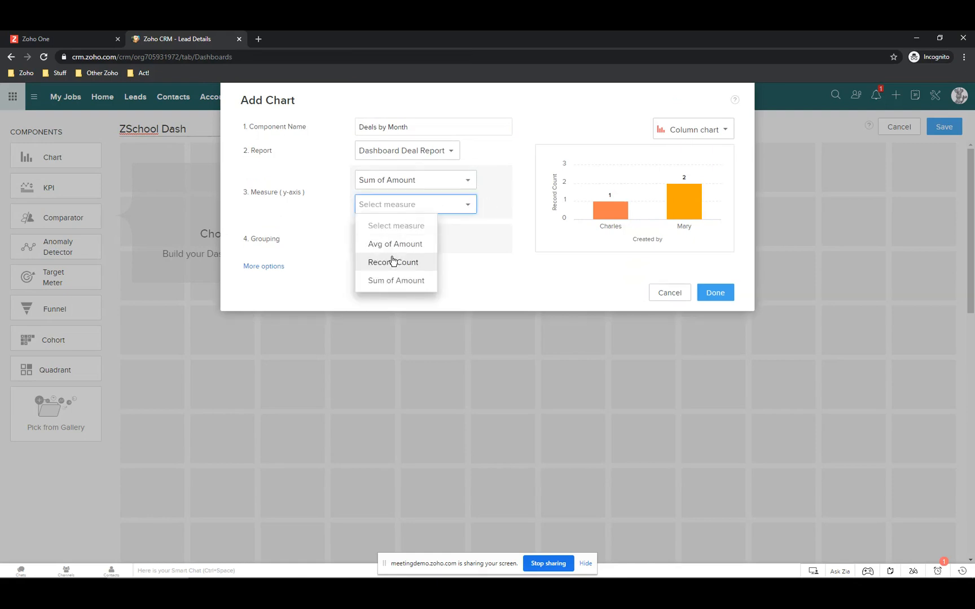
left_click(393, 245)
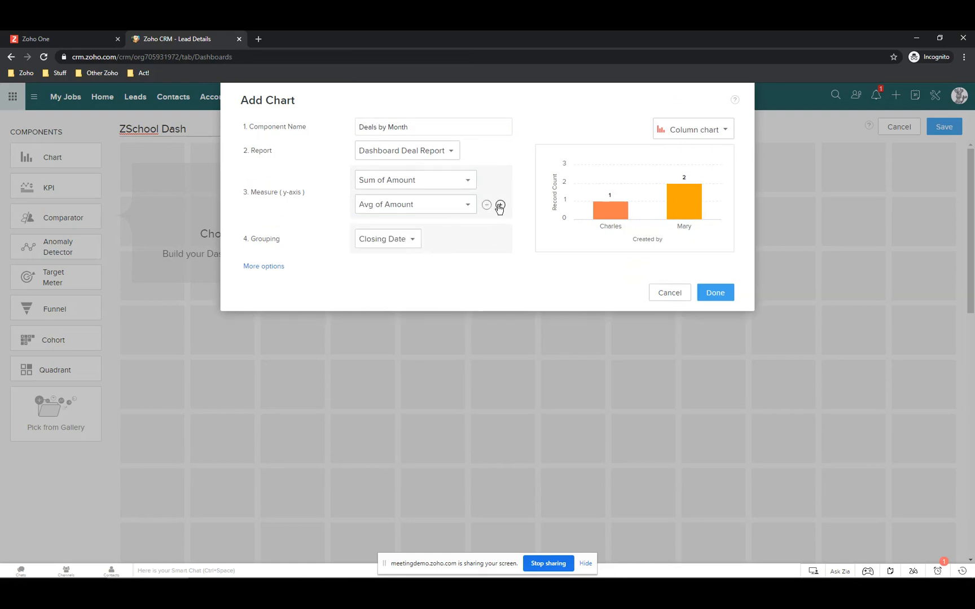
left_click(500, 206)
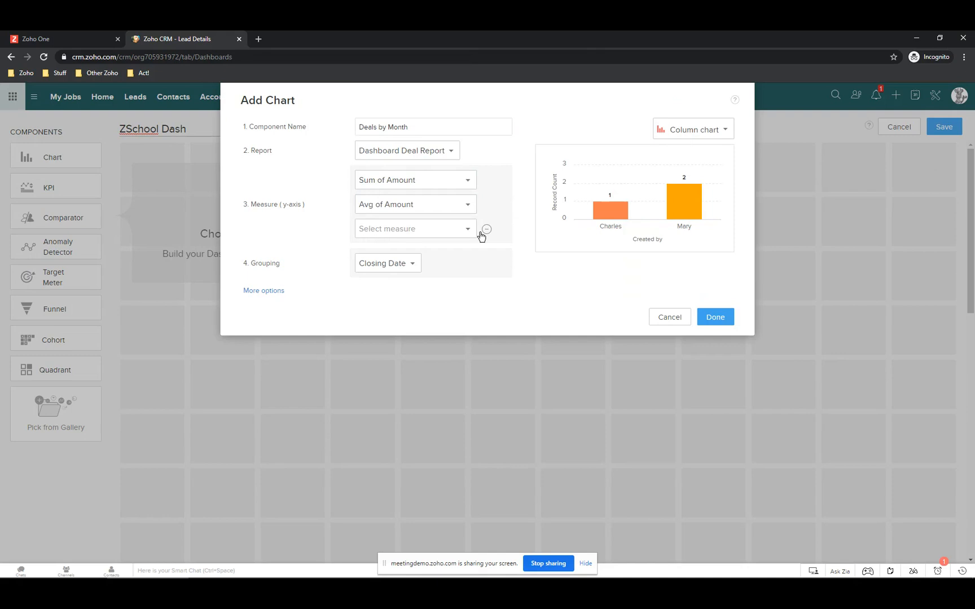
left_click(470, 229)
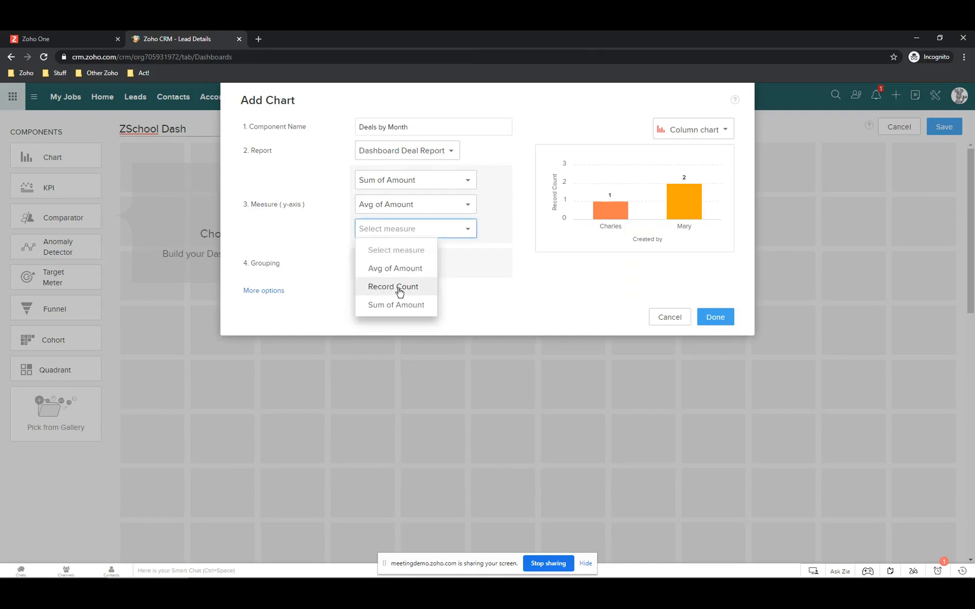
left_click(399, 288)
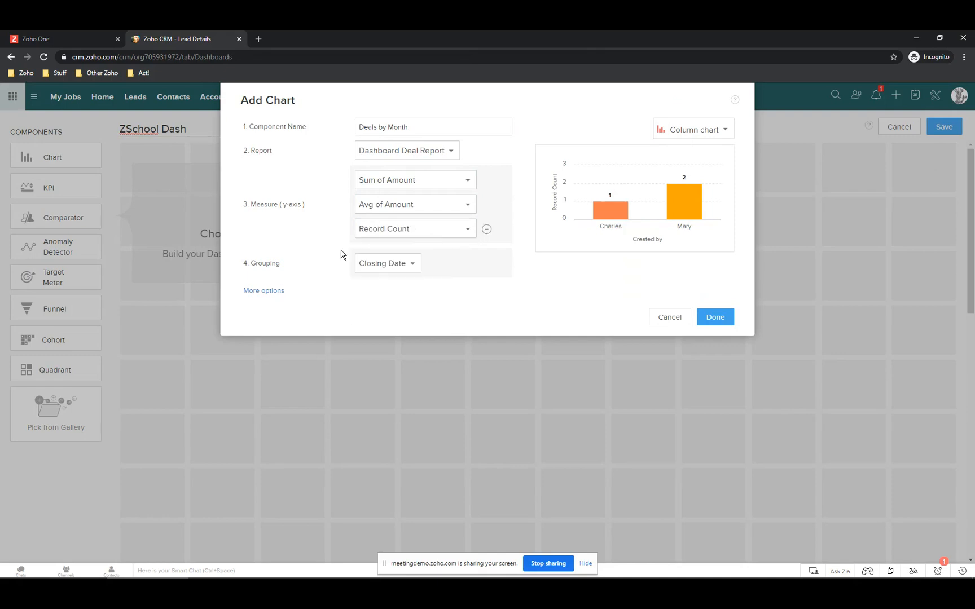
Step: Keep the chart grouped by Closing Date, show the additional options and add the chart to the dashboard
left_click(396, 264)
left_click(395, 305)
left_click(254, 291)
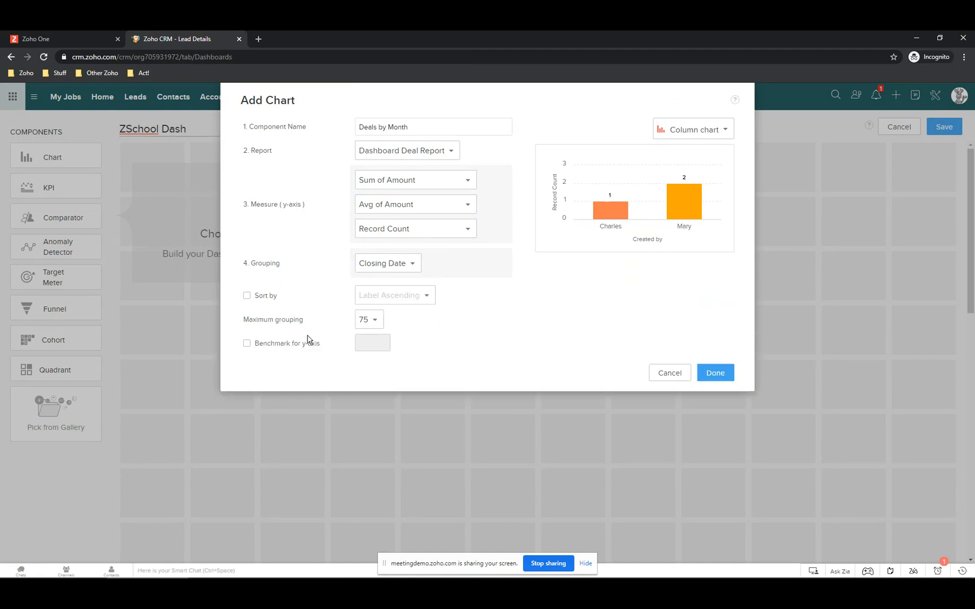
left_click(709, 375)
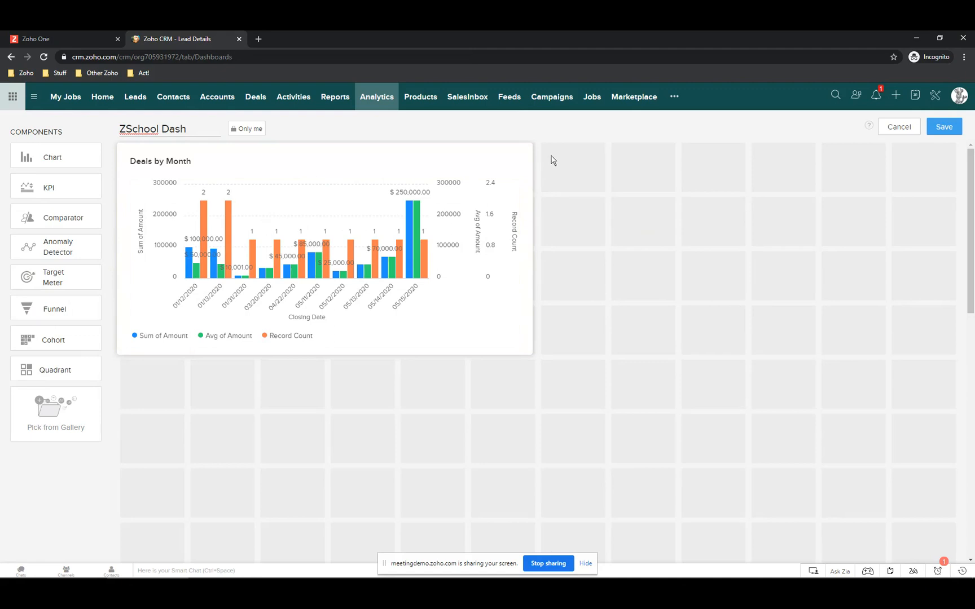
Step: Edit the Deals by Month chart so that Sum of Amount is its only y-axis measure
left_click(518, 161)
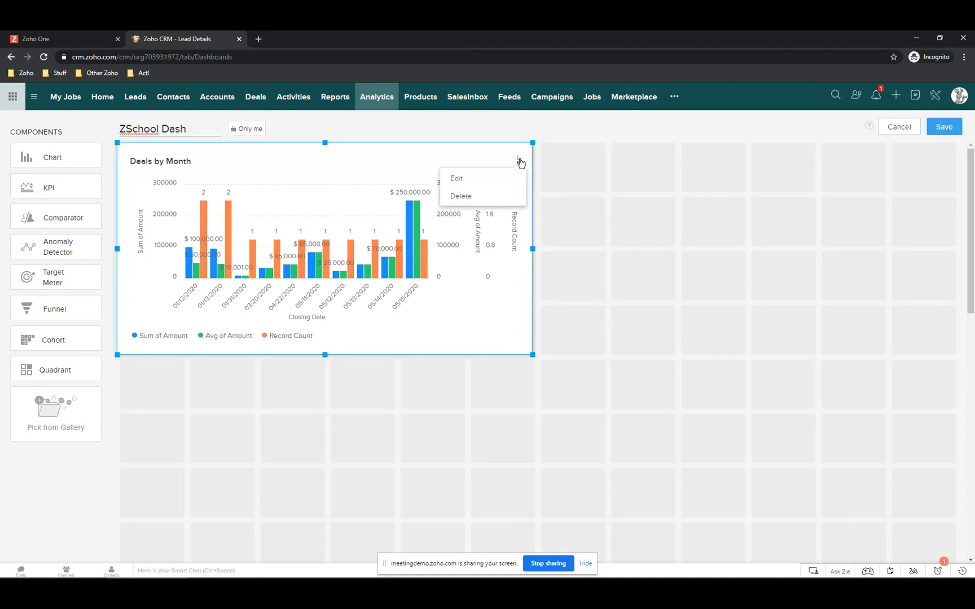
left_click(458, 179)
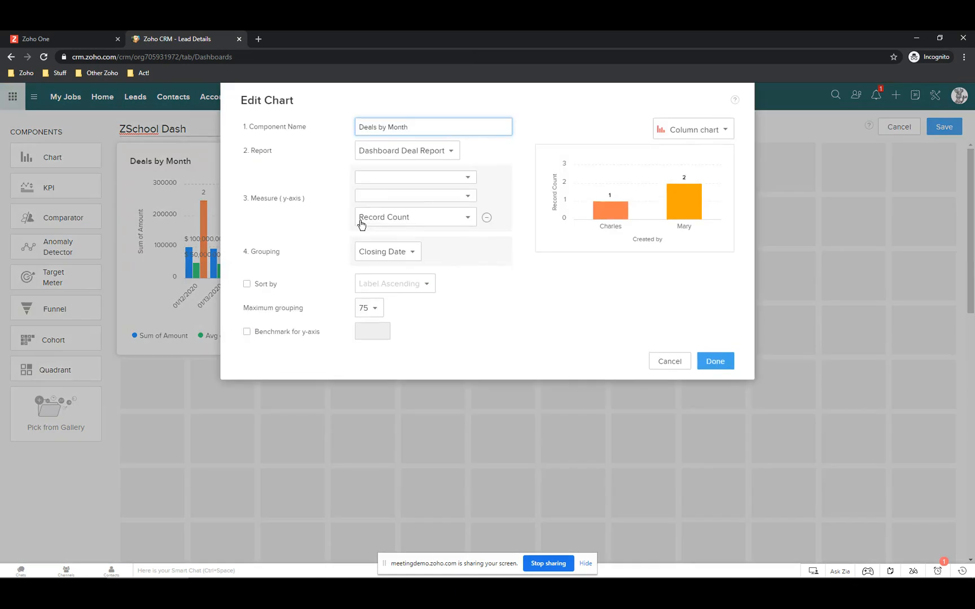
left_click(486, 218)
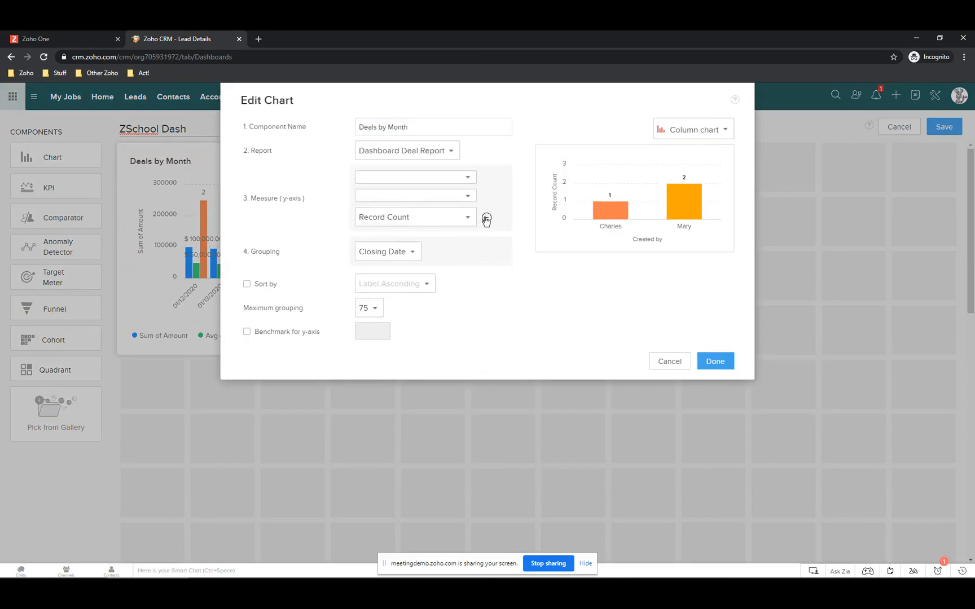
left_click(468, 178)
left_click(411, 213)
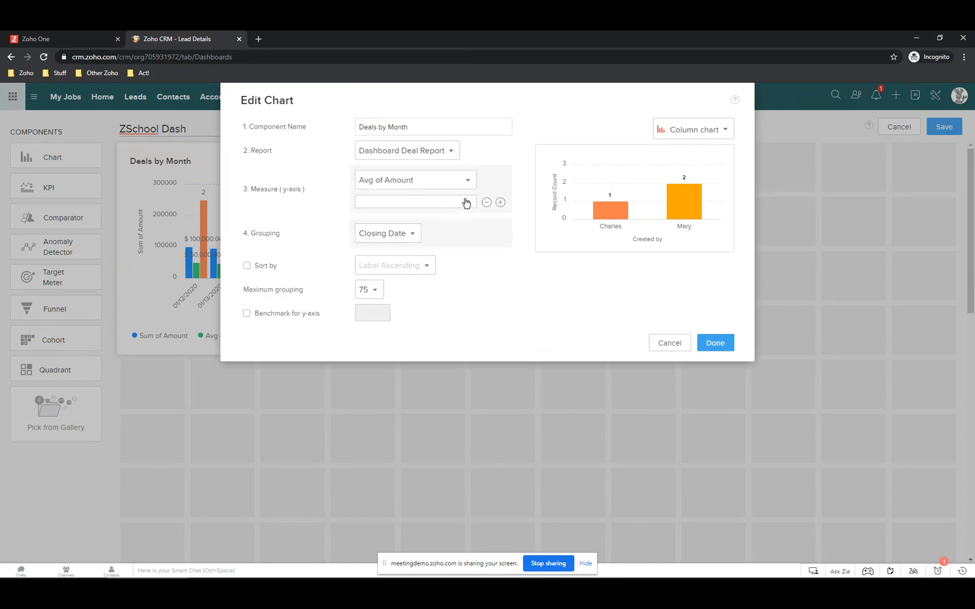
left_click(467, 180)
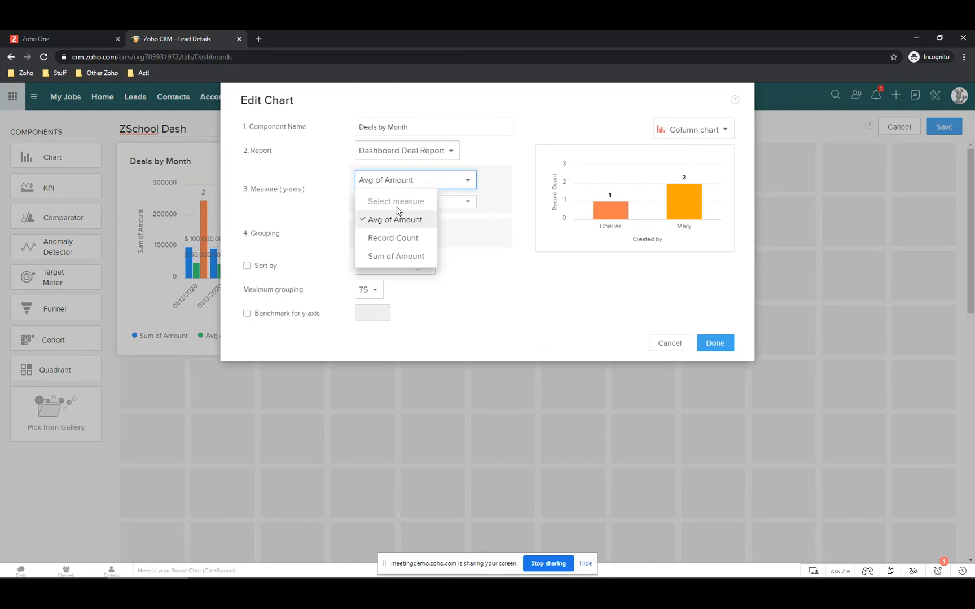
left_click(392, 255)
left_click(486, 205)
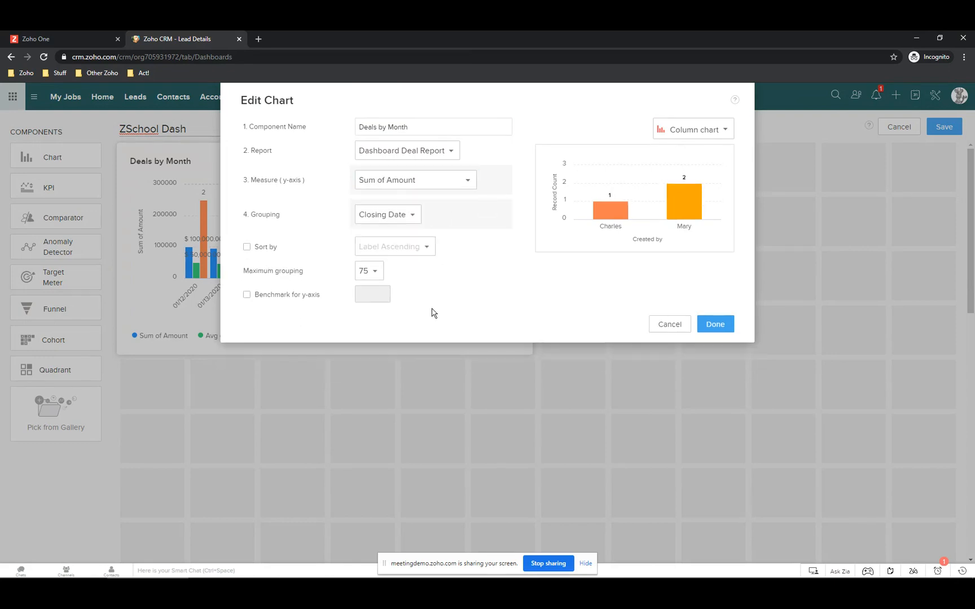
left_click(722, 329)
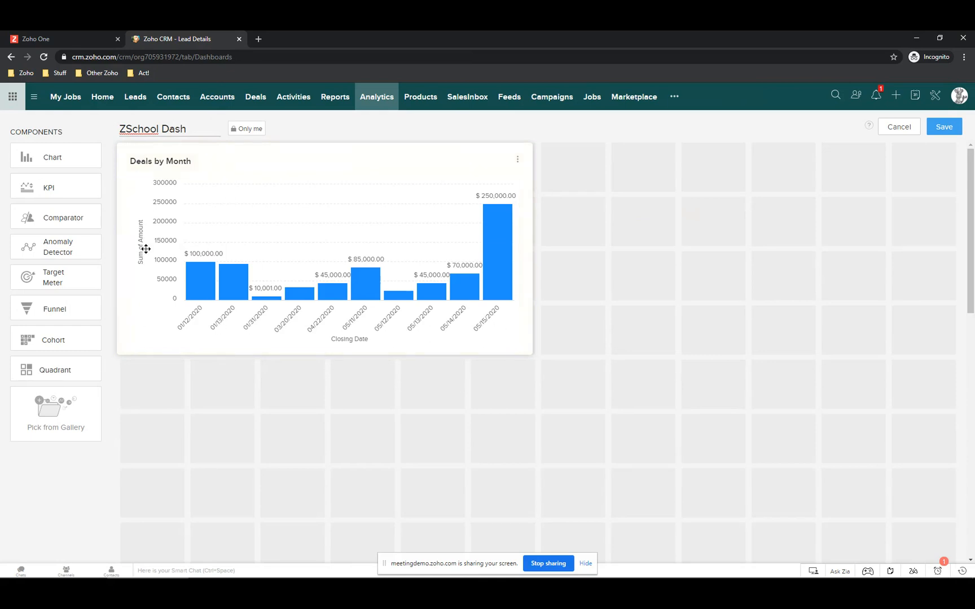
Step: Start a Basic KPI component named My Open Deals that uses the Deals module as its metric
left_click(34, 189)
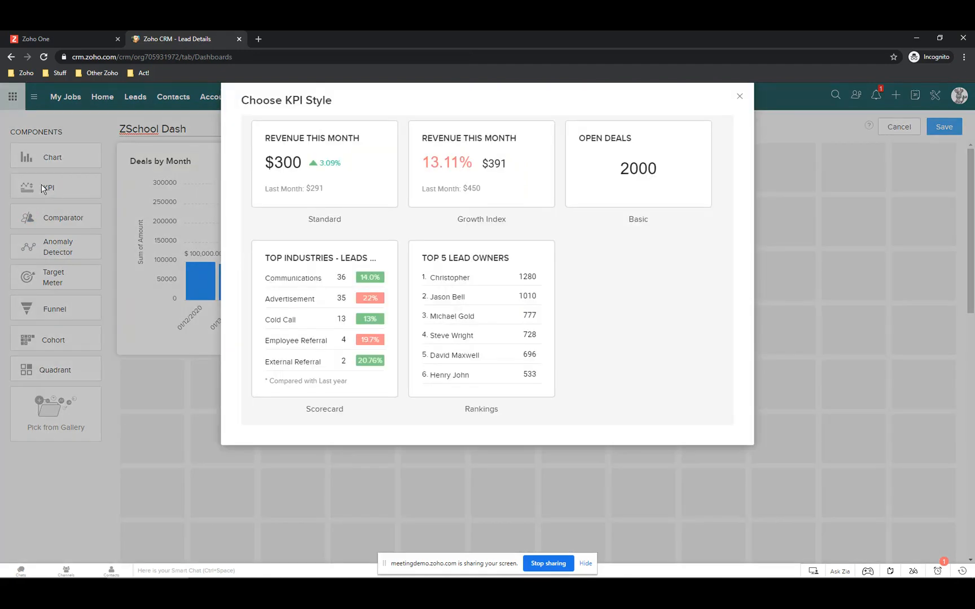
left_click(638, 169)
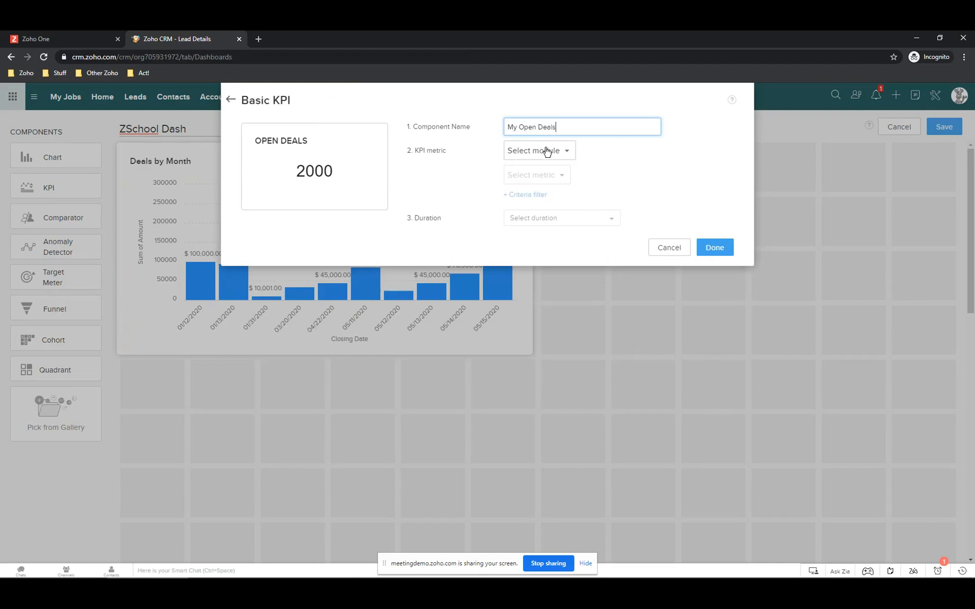
left_click(544, 152)
scroll(536, 237, "down", 1)
left_click(538, 213)
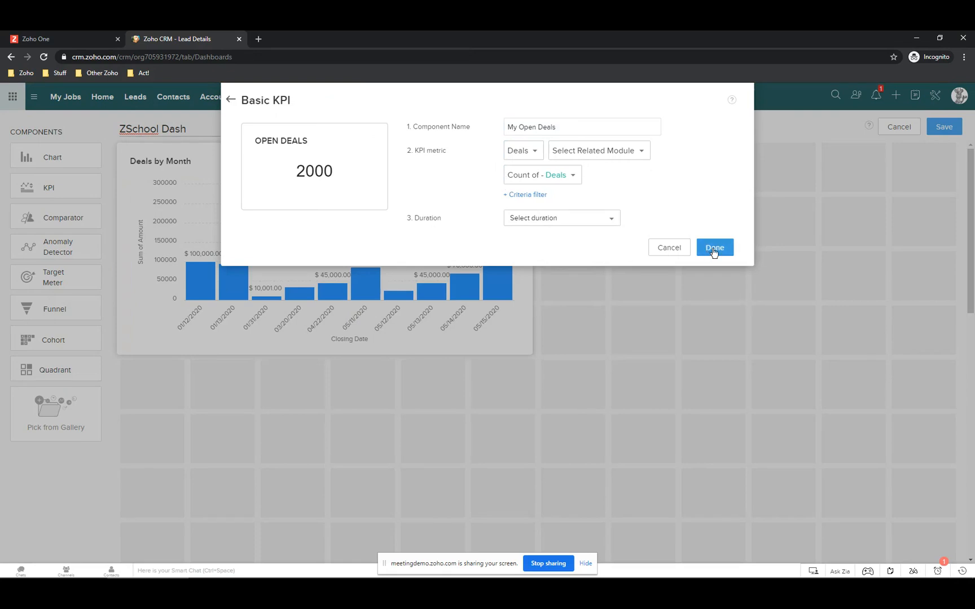
Step: Set the My Open Deals duration to Created Time, This Month, and add the KPI to the dashboard
left_click(605, 225)
mouse_move(546, 270)
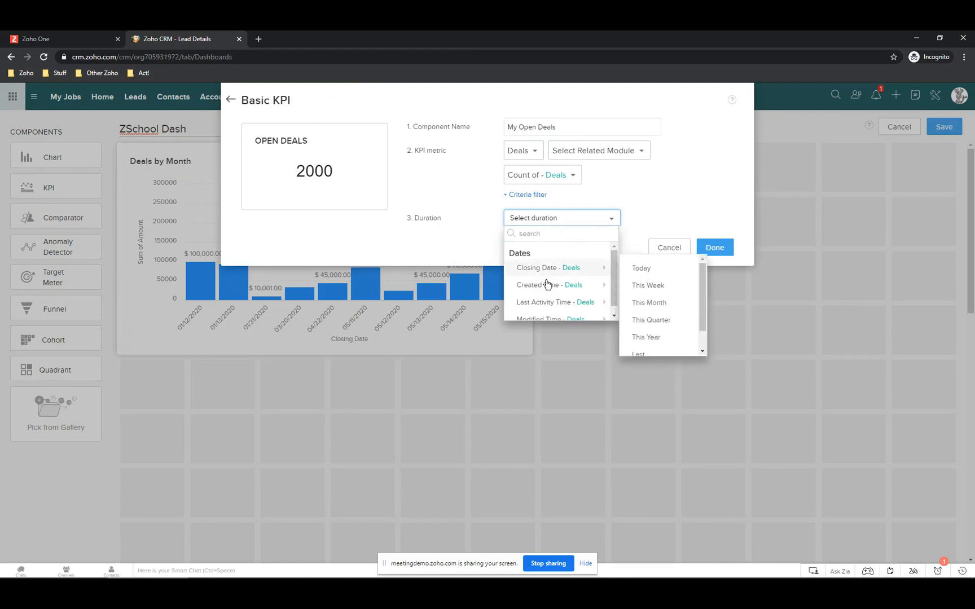
mouse_move(546, 289)
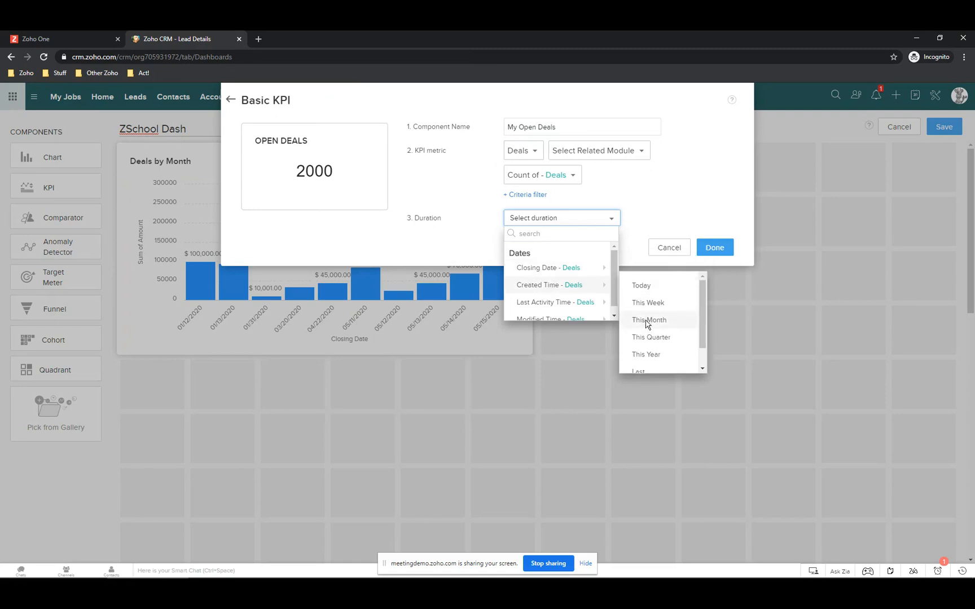
left_click(643, 321)
left_click(714, 249)
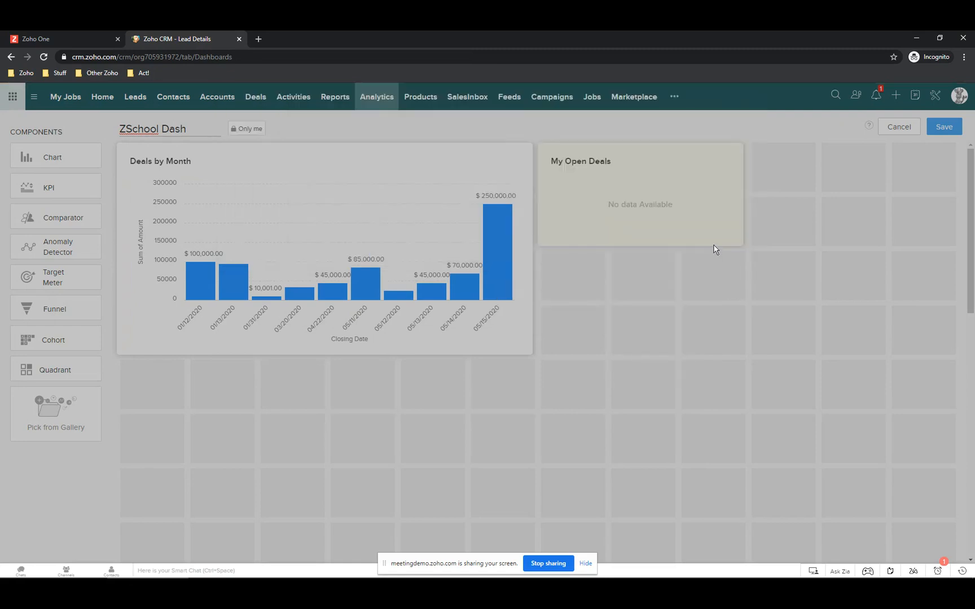
Step: Edit My Open Deals to use the duration Last Activity Time, This Year, and save the dashboard
left_click(729, 160)
left_click(667, 178)
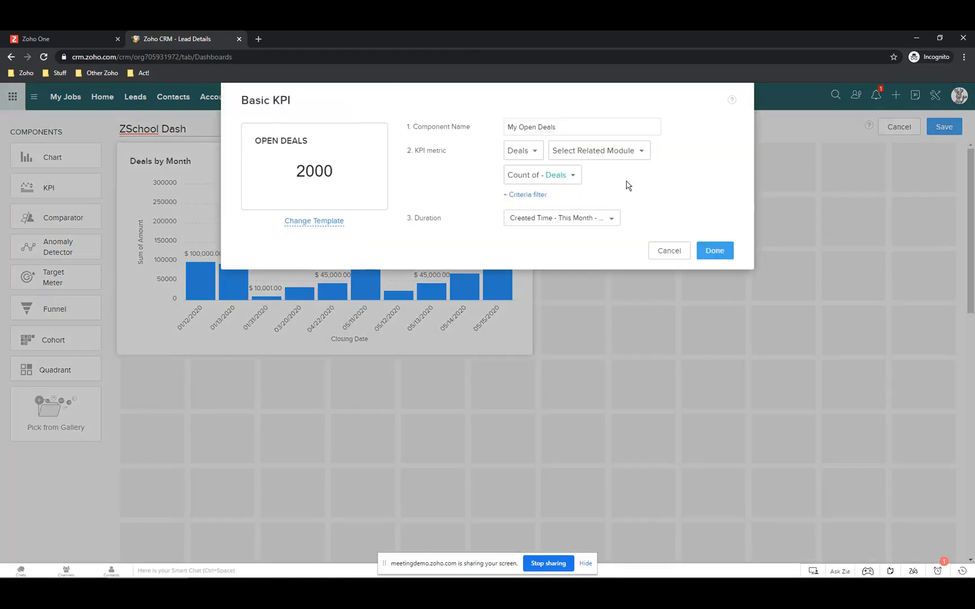
left_click(603, 220)
mouse_move(556, 302)
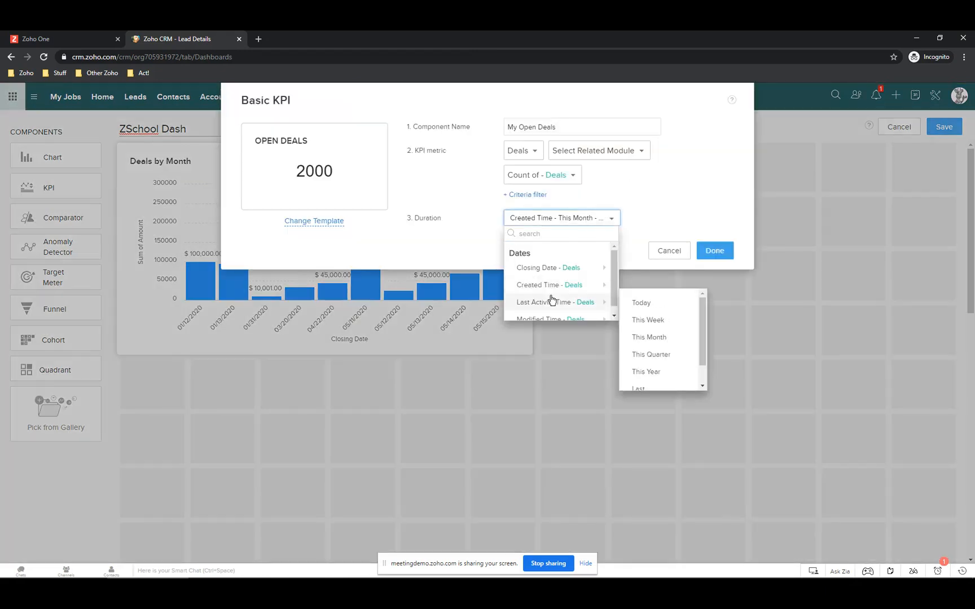
left_click(661, 373)
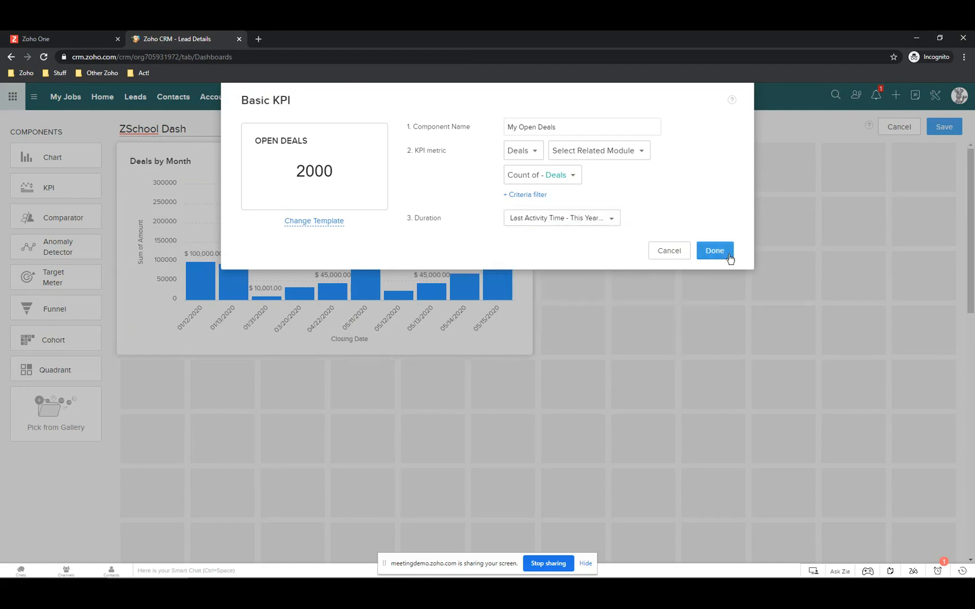
left_click(729, 258)
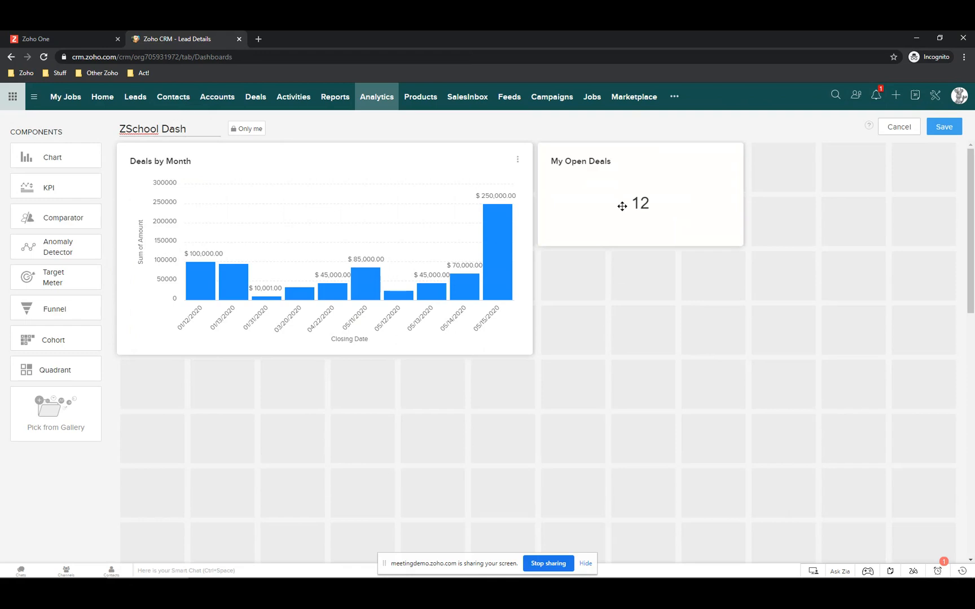
left_click(950, 131)
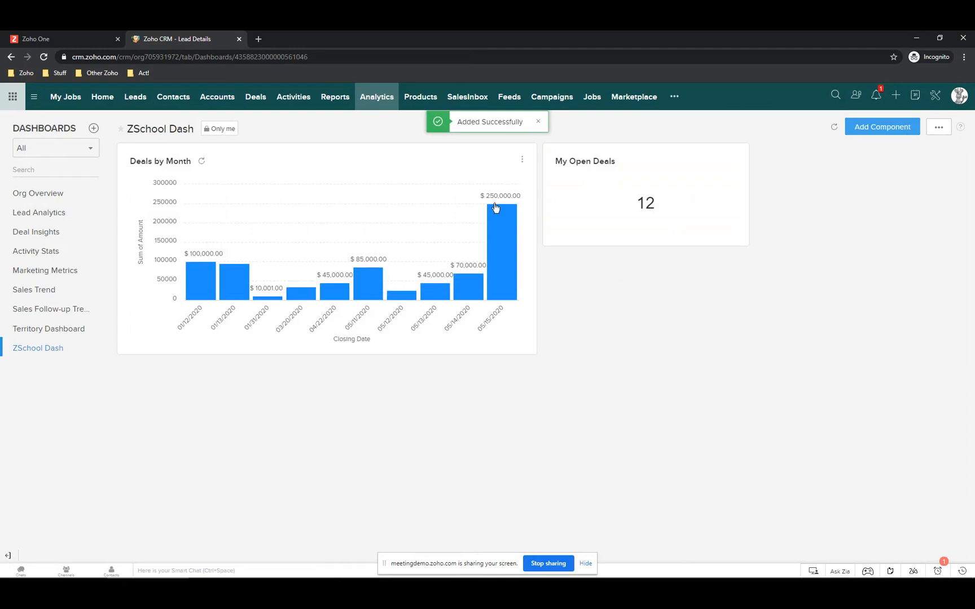
Step: Start a new Rankings KPI component named 10 largest Deals with Sum of Amount from the Deals module as its metric
left_click(880, 130)
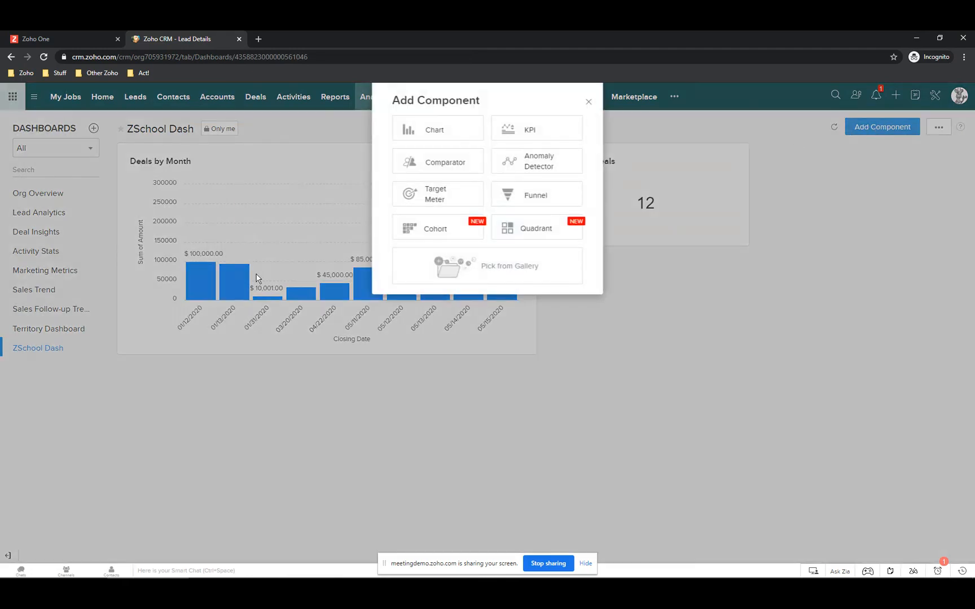
left_click(533, 130)
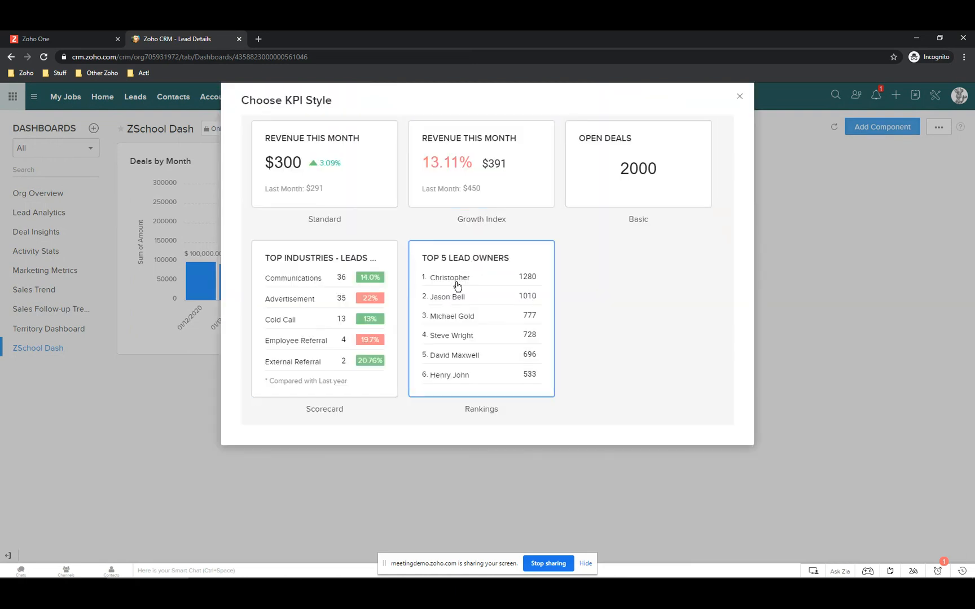
left_click(488, 301)
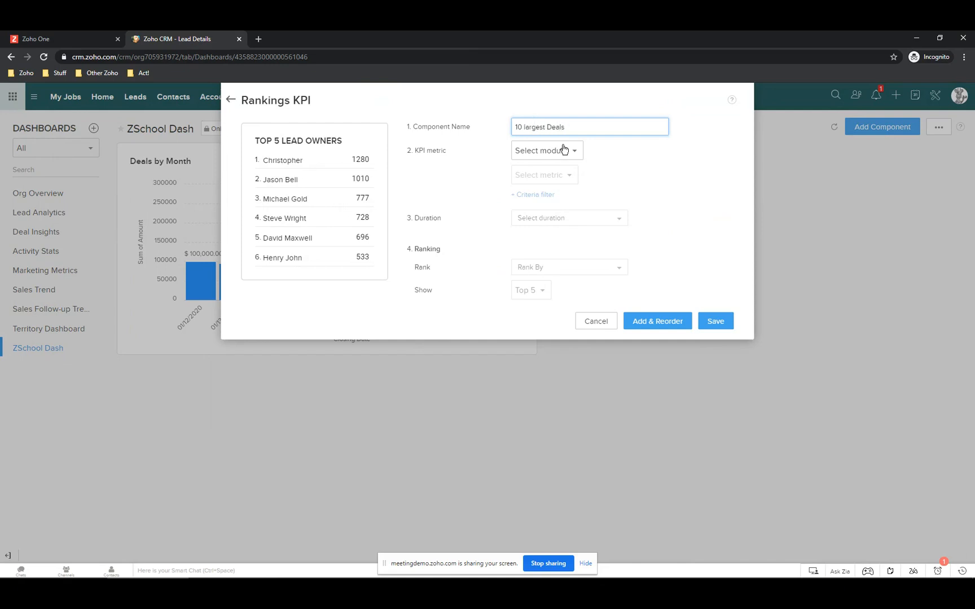
left_click(543, 155)
left_click(534, 261)
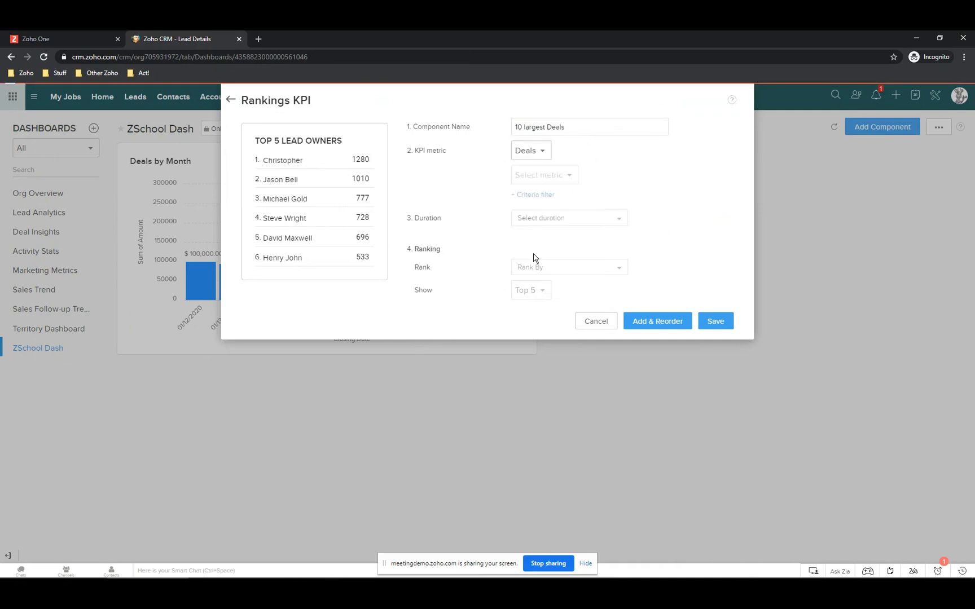
left_click(540, 180)
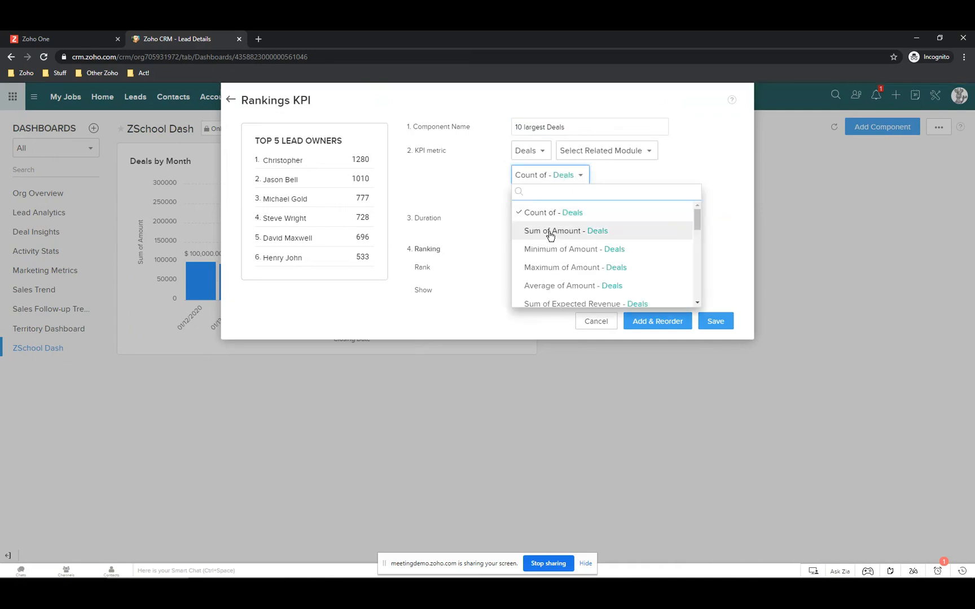
left_click(549, 231)
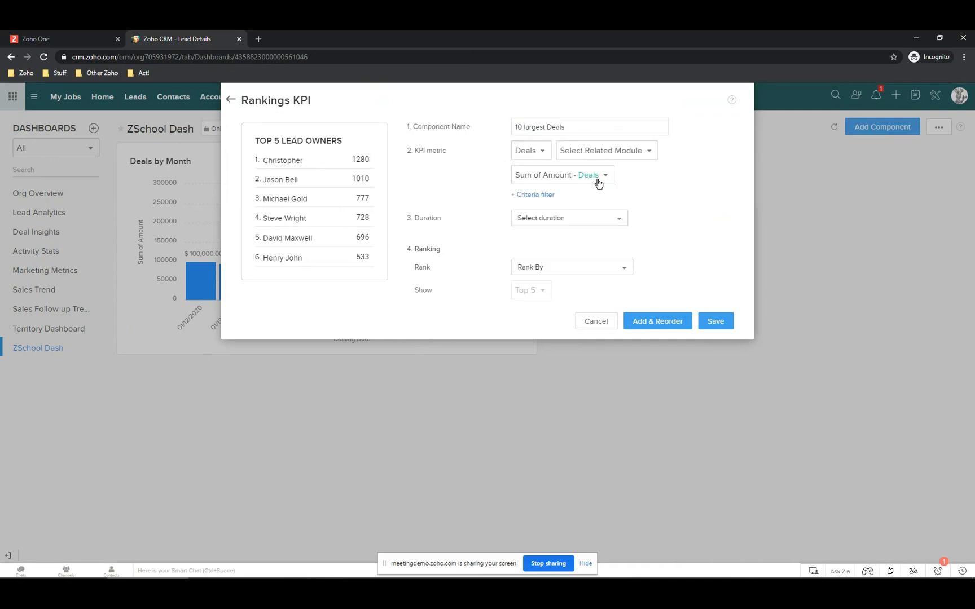
Step: Add a criteria filter to the 10 largest Deals KPI on the Stage field with the isn't operator
left_click(528, 196)
left_click(452, 219)
scroll(483, 299, "down", 4)
scroll(483, 299, "down", 5)
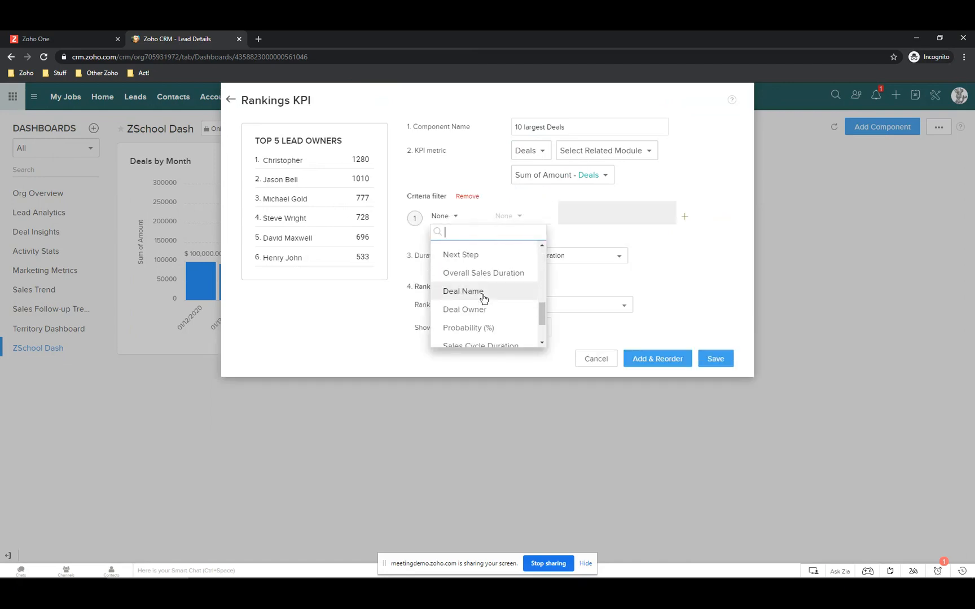
left_click(463, 314)
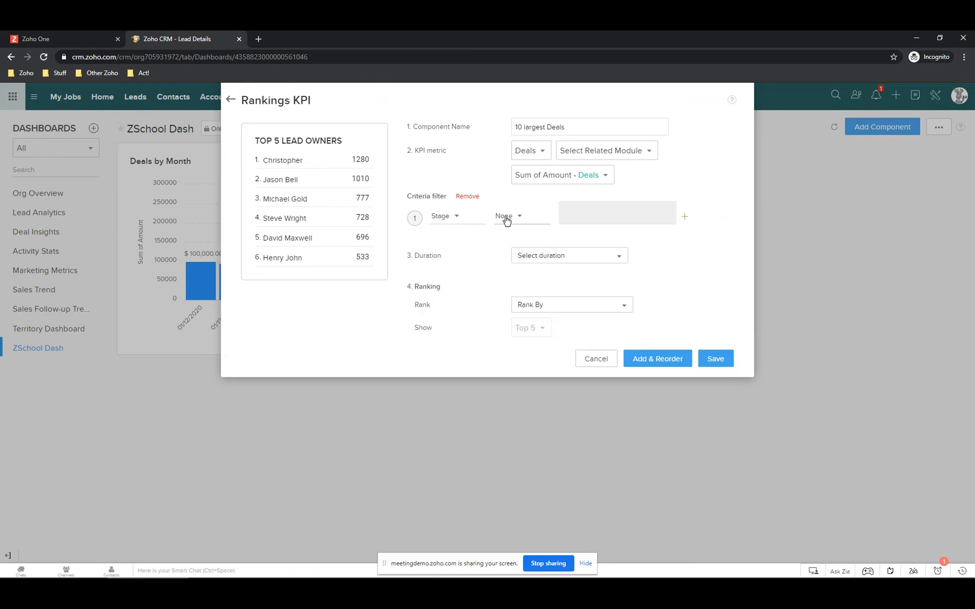
left_click(507, 217)
left_click(515, 274)
Step: Exclude the stages Closed Won, Closed Lost and Closed-Lost to Competition in the criteria filter
left_click(575, 212)
scroll(568, 293, "down", 2)
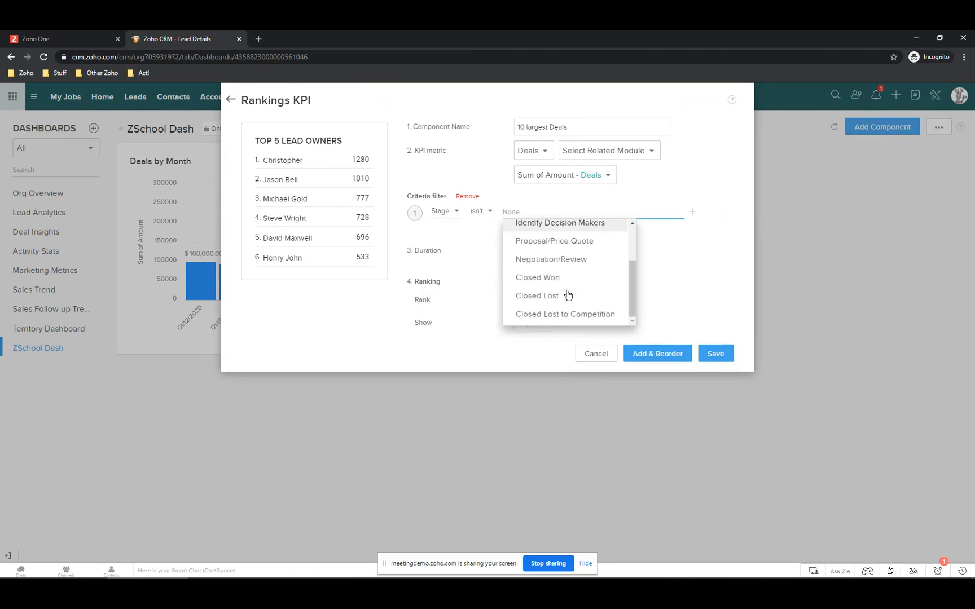
left_click(534, 300)
scroll(593, 282, "down", 3)
left_click(583, 301)
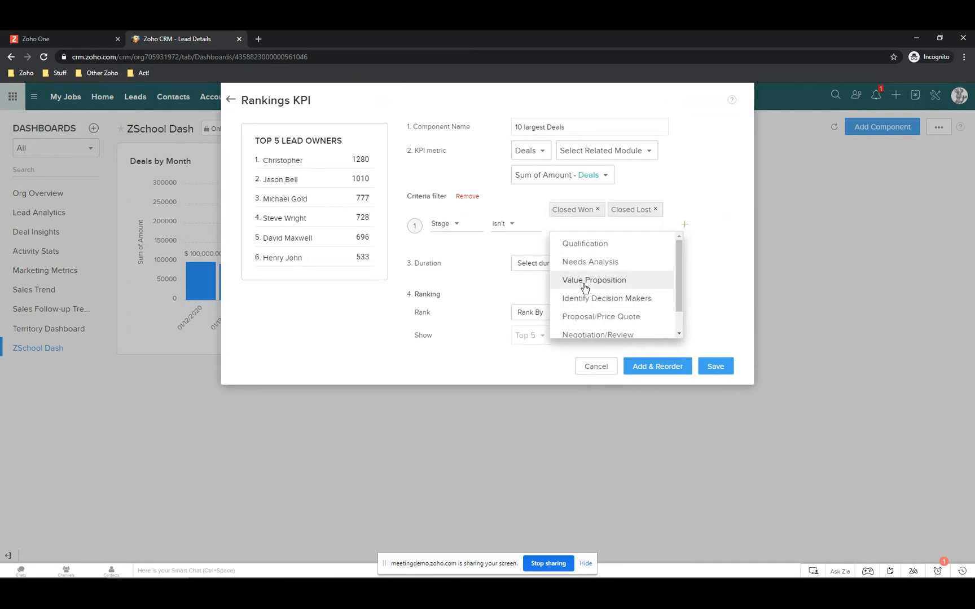
scroll(581, 321, "down", 3)
left_click(580, 328)
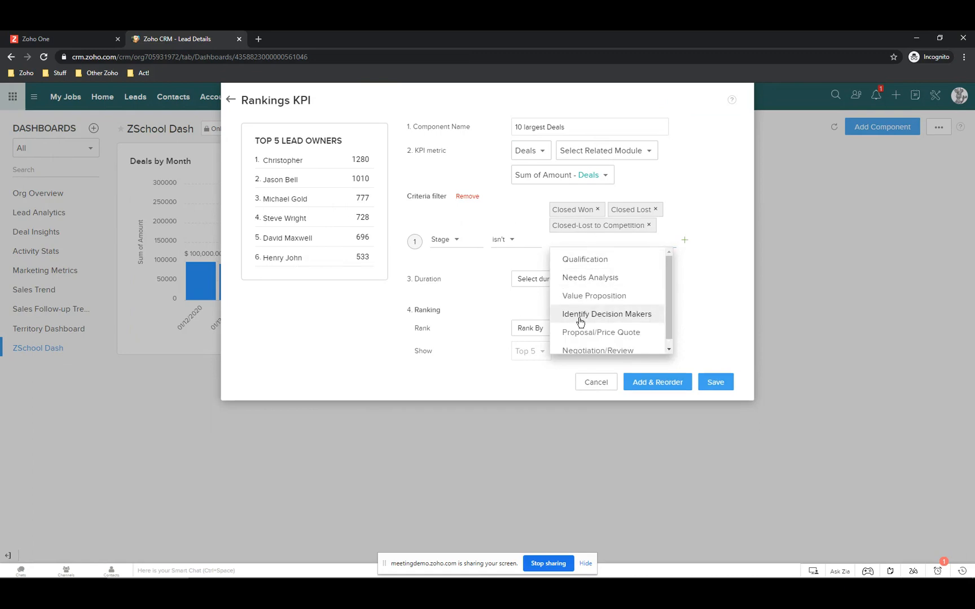
left_click(527, 218)
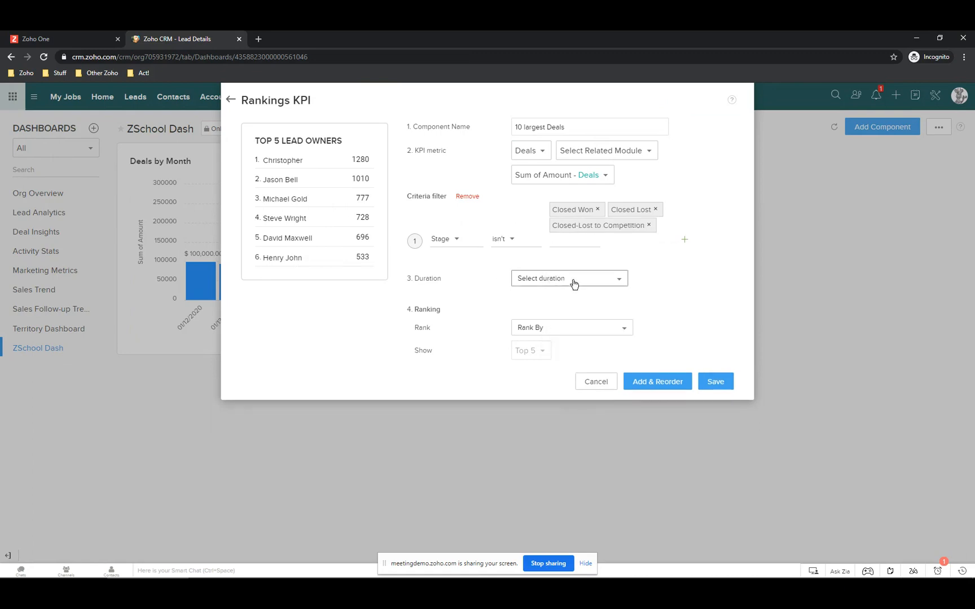
Step: Set the duration of the 10 largest Deals KPI to Closing Date, This Year
left_click(569, 281)
scroll(571, 366, "down", 1)
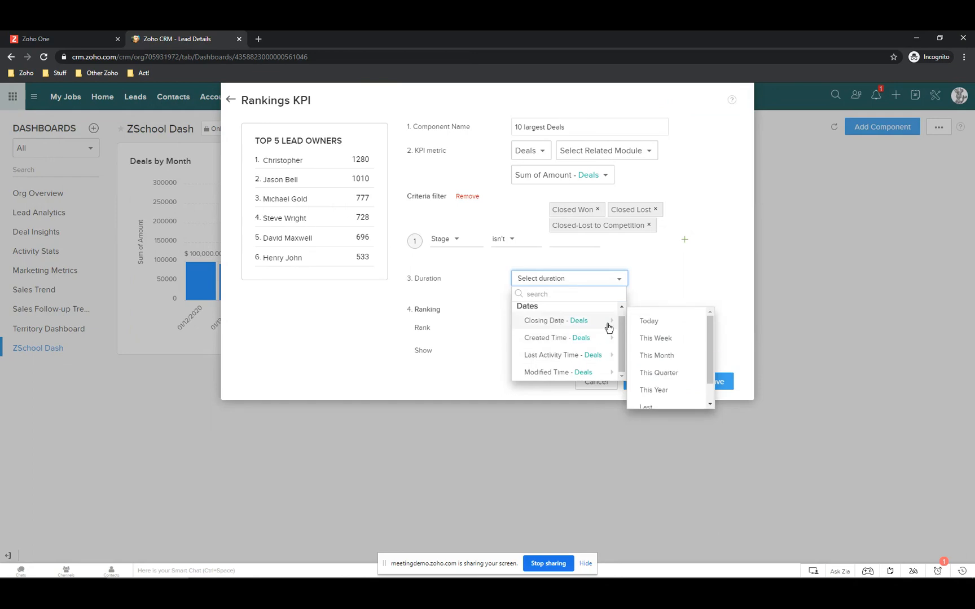
left_click(650, 390)
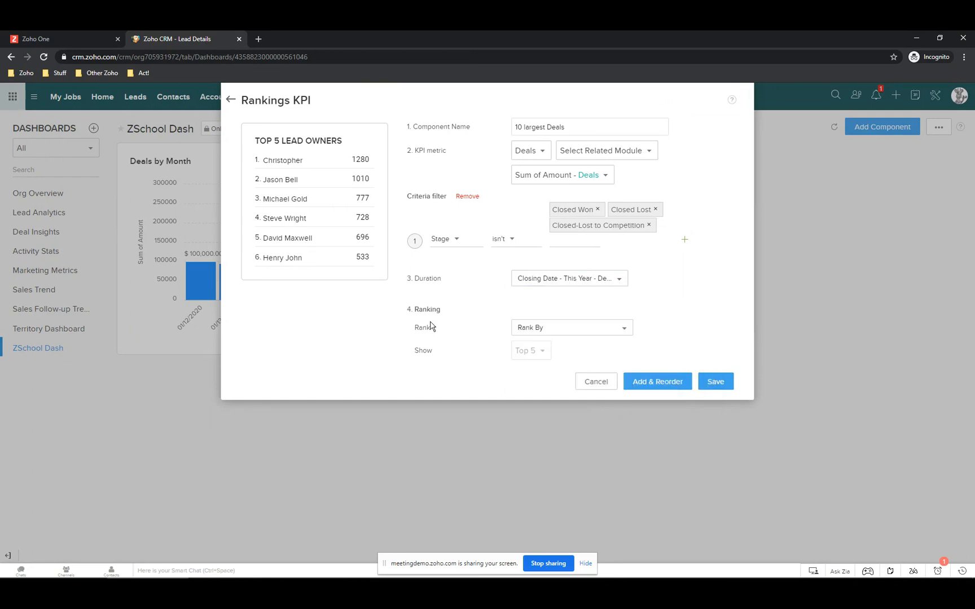
Step: Rank the KPI by the Deals Amount showing the Top 10, and try to add it to the dashboard
left_click(558, 333)
scroll(555, 387, "down", 2)
scroll(555, 395, "up", 1)
scroll(550, 401, "down", 2)
left_click(546, 385)
left_click(540, 359)
left_click(543, 408)
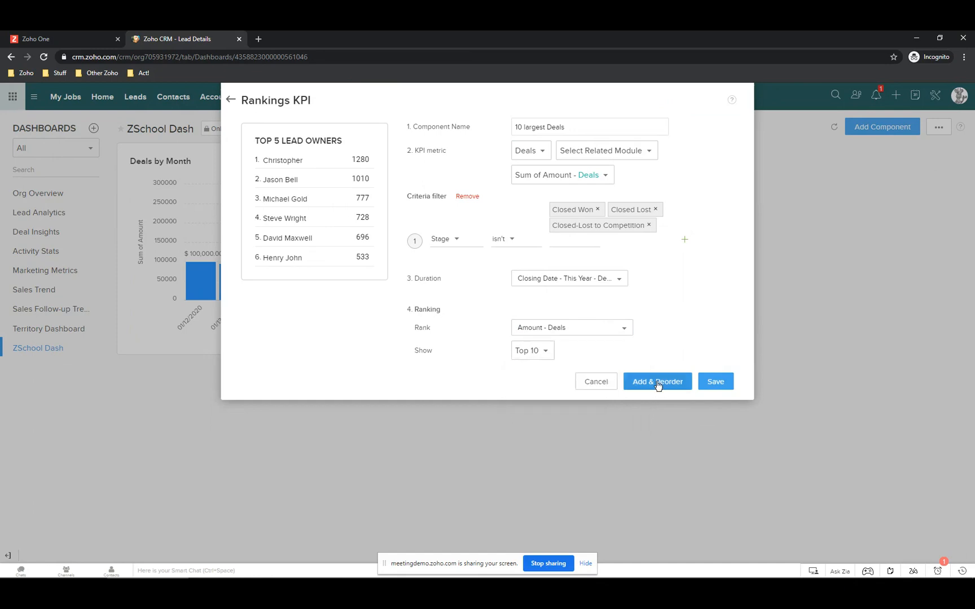
left_click(658, 382)
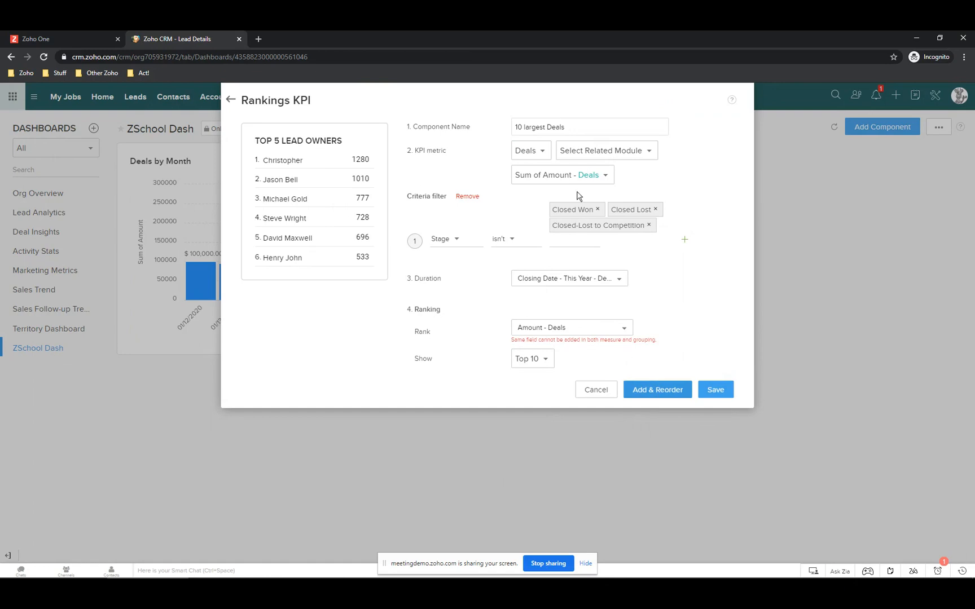
Step: Change the ranking KPI's metric to Count of Deals, add it to the dashboard and save the layout
left_click(579, 176)
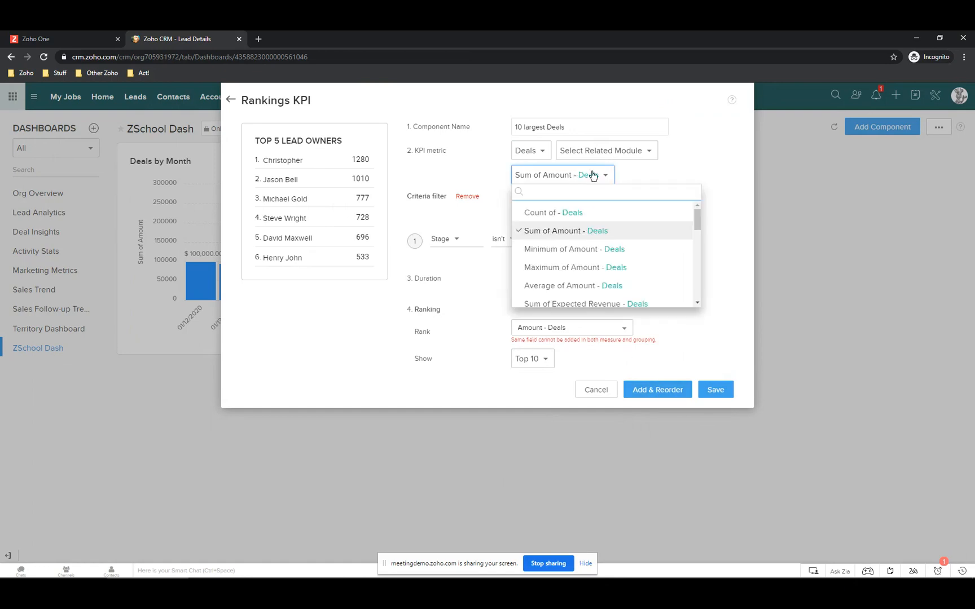
left_click(459, 171)
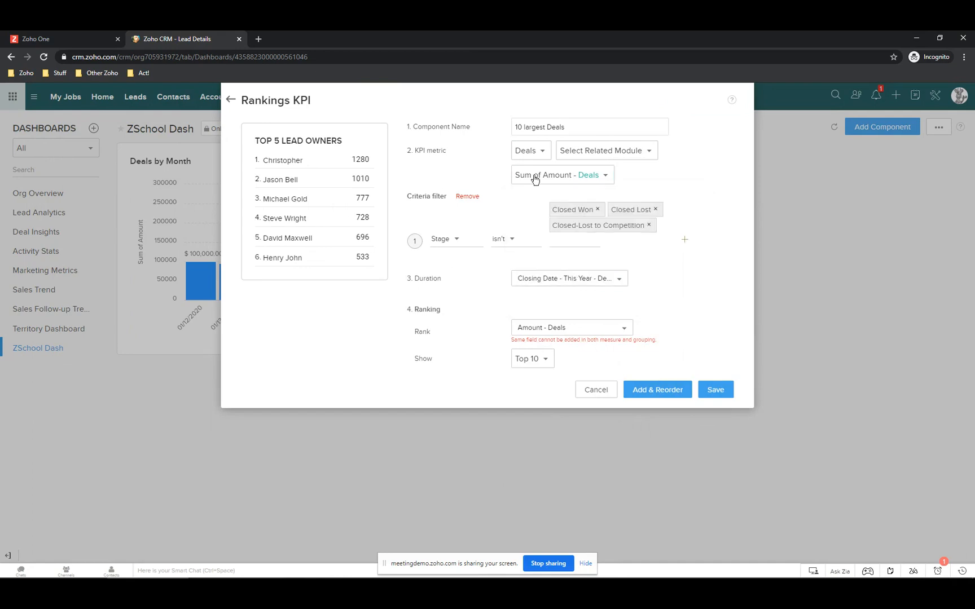
left_click(607, 177)
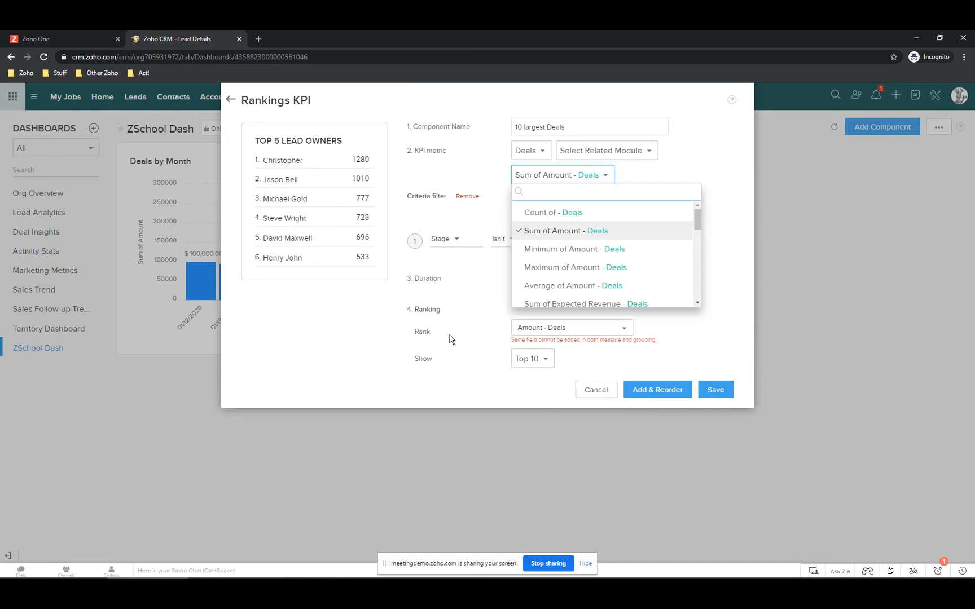
left_click(535, 217)
left_click(655, 390)
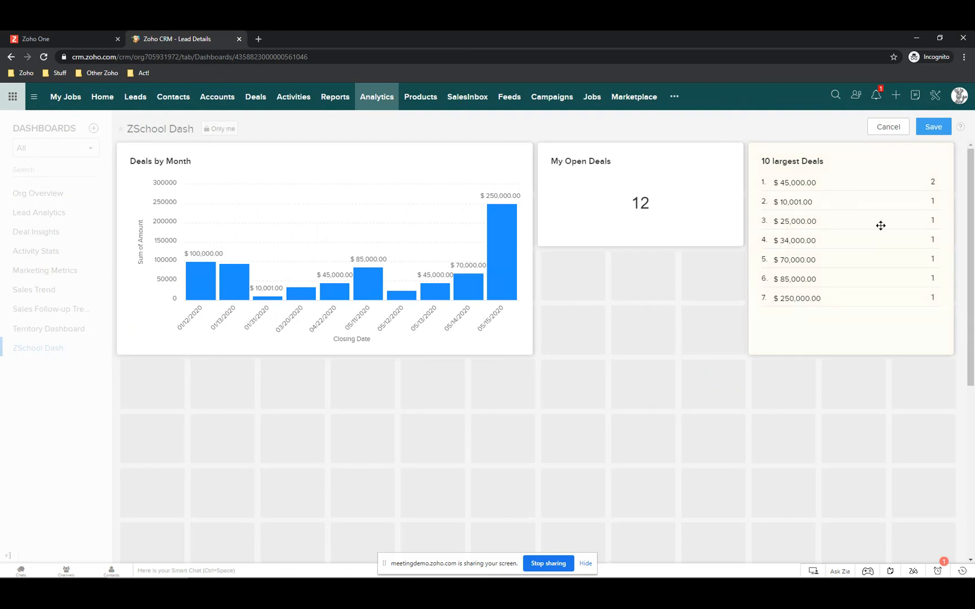
left_click(910, 164)
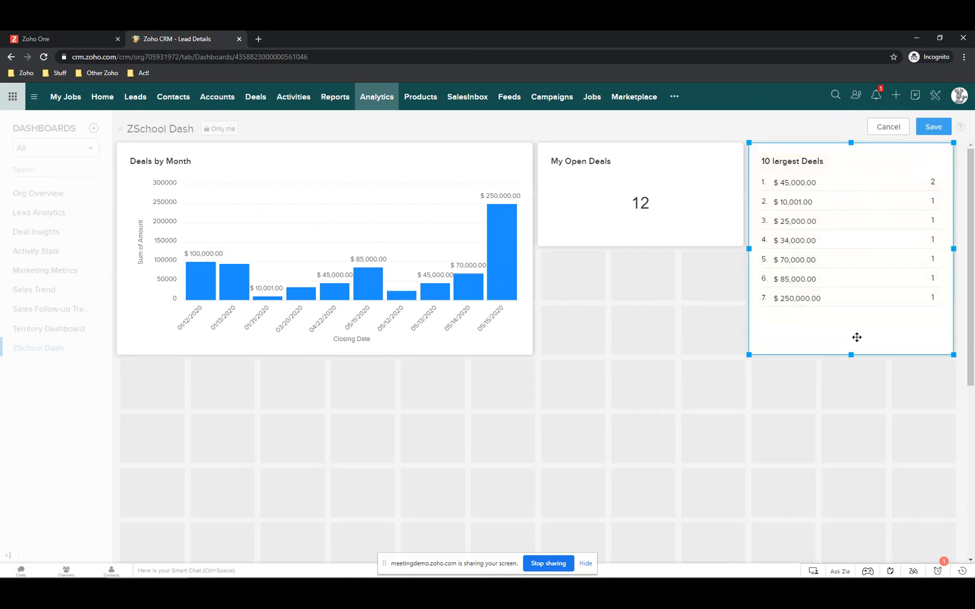
left_click(933, 129)
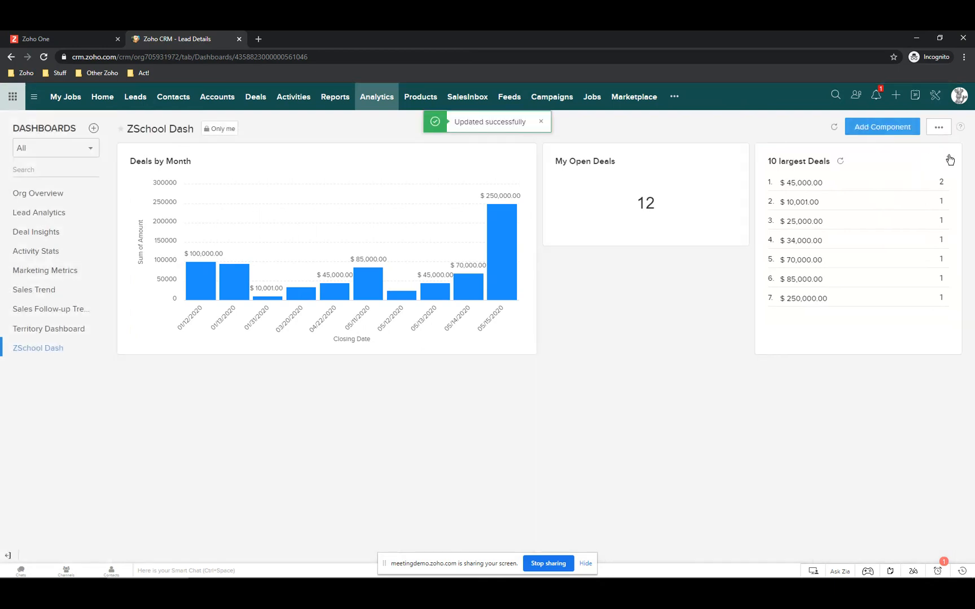
Step: Edit the 10 largest Deals KPI and set its metric to Sum of Amount for Deals
left_click(947, 160)
left_click(891, 197)
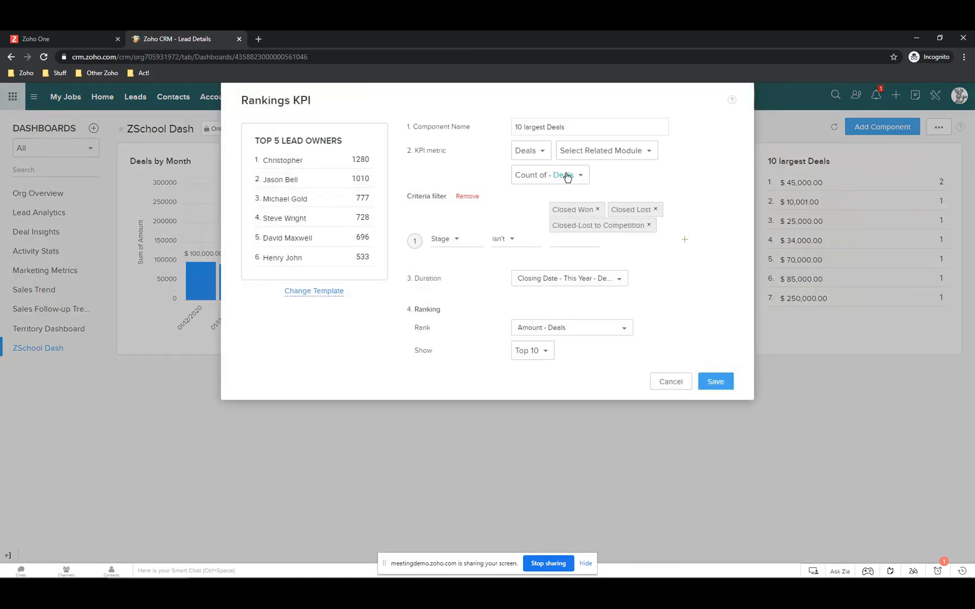
left_click(582, 176)
scroll(578, 236, "down", 5)
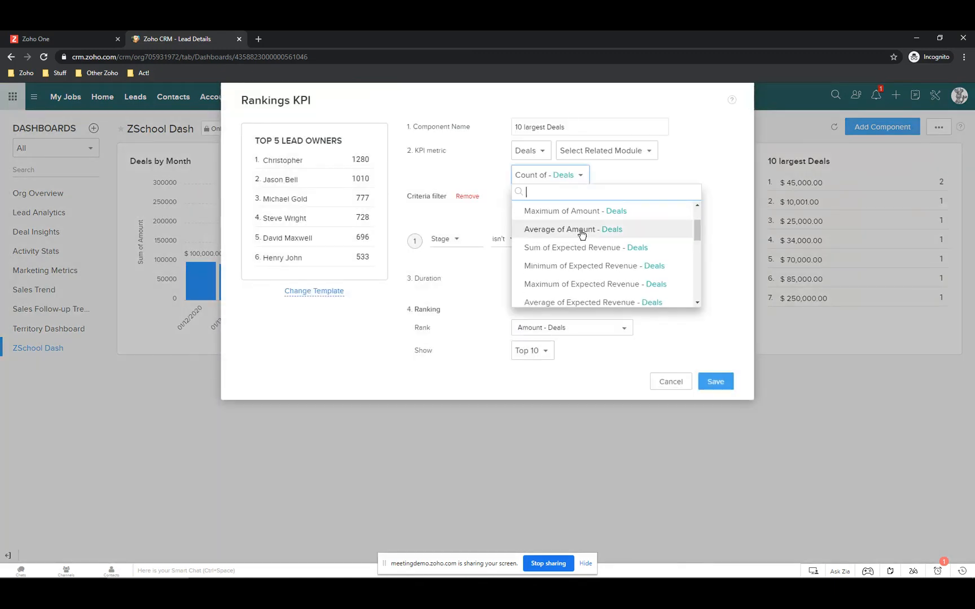
scroll(581, 234, "down", 5)
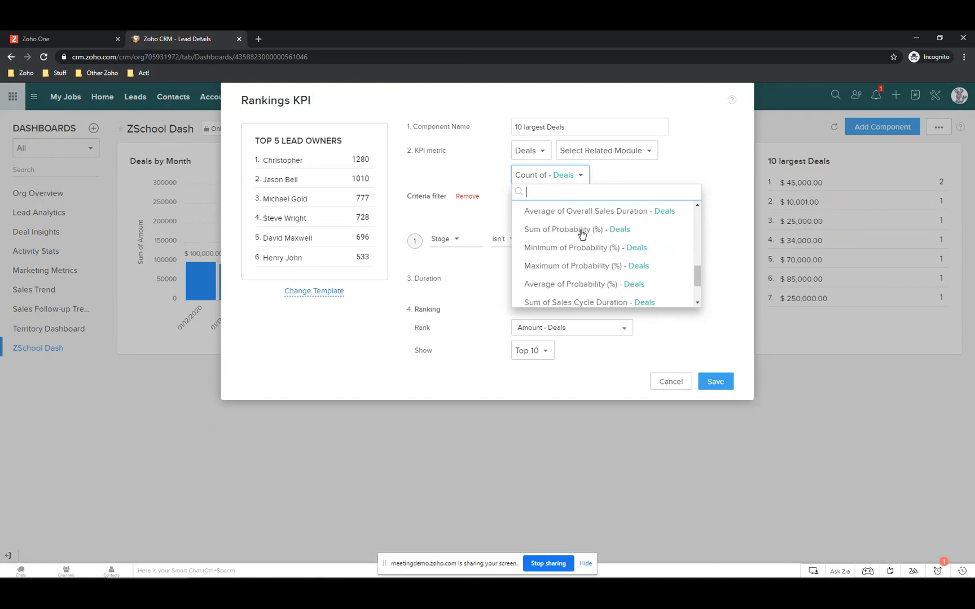
scroll(582, 235, "up", 10)
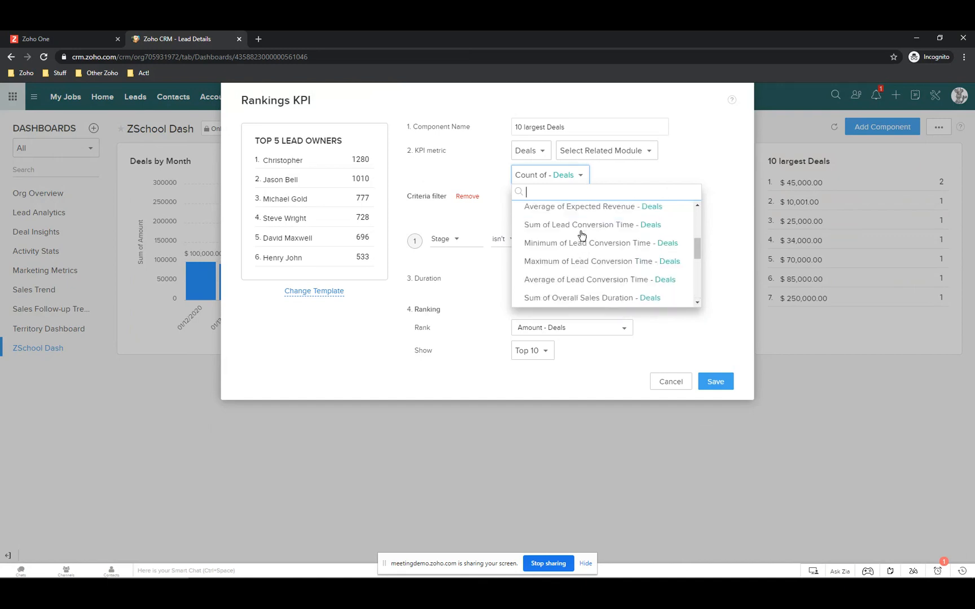
left_click(559, 231)
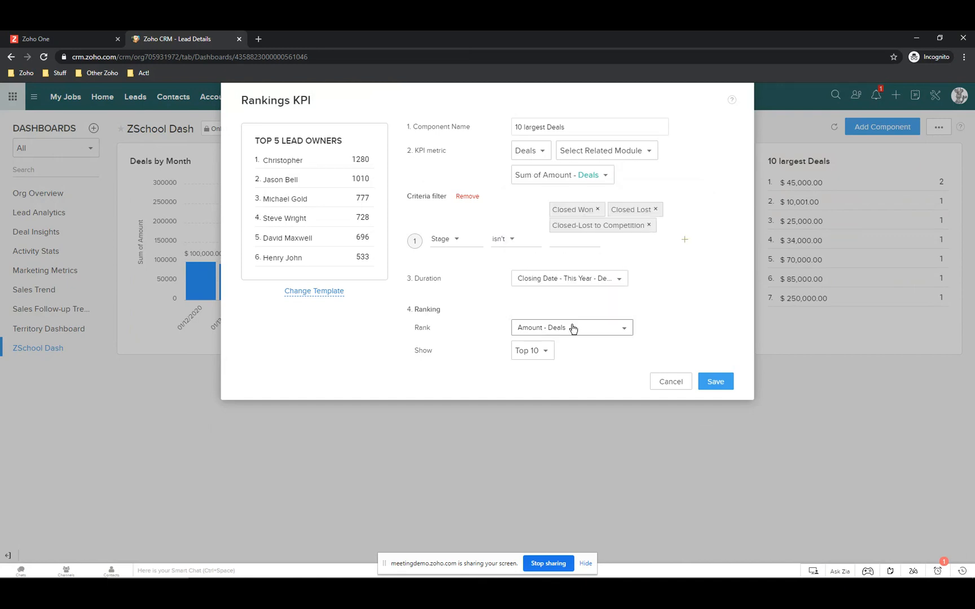
Step: Rank the 10 largest Deals KPI by Deal Name and save the component
left_click(572, 331)
scroll(582, 392, "down", 3)
scroll(581, 393, "up", 1)
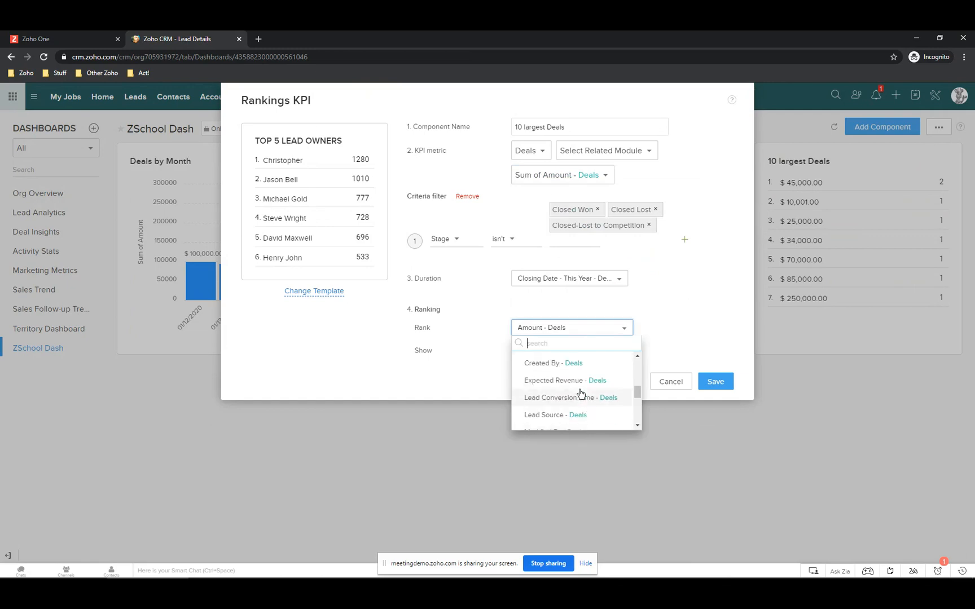
scroll(582, 394, "down", 4)
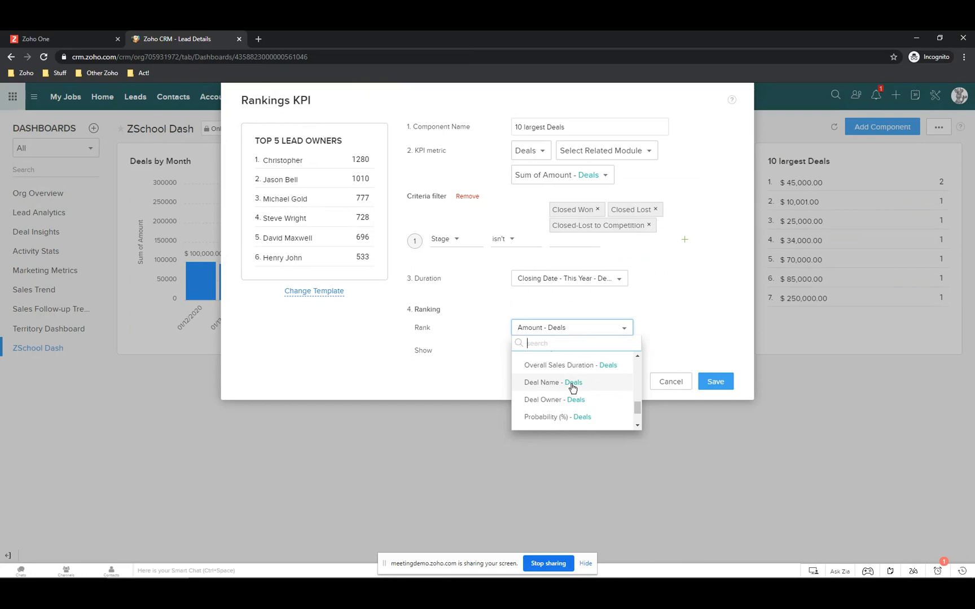
left_click(572, 385)
left_click(715, 382)
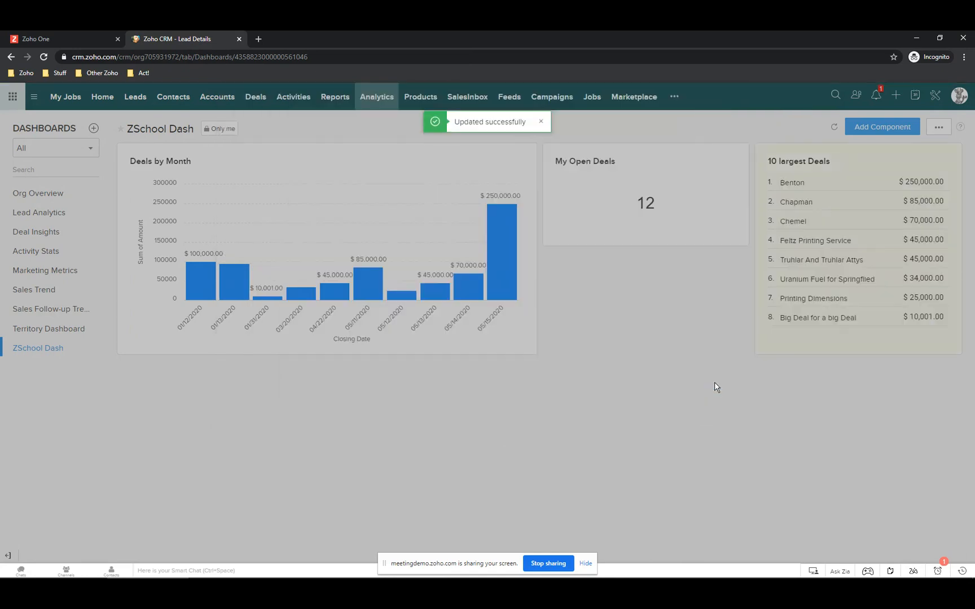
Step: Drill into the Chapman deal's record from the 10 largest Deals KPI, and return to the dashboard
left_click(795, 202)
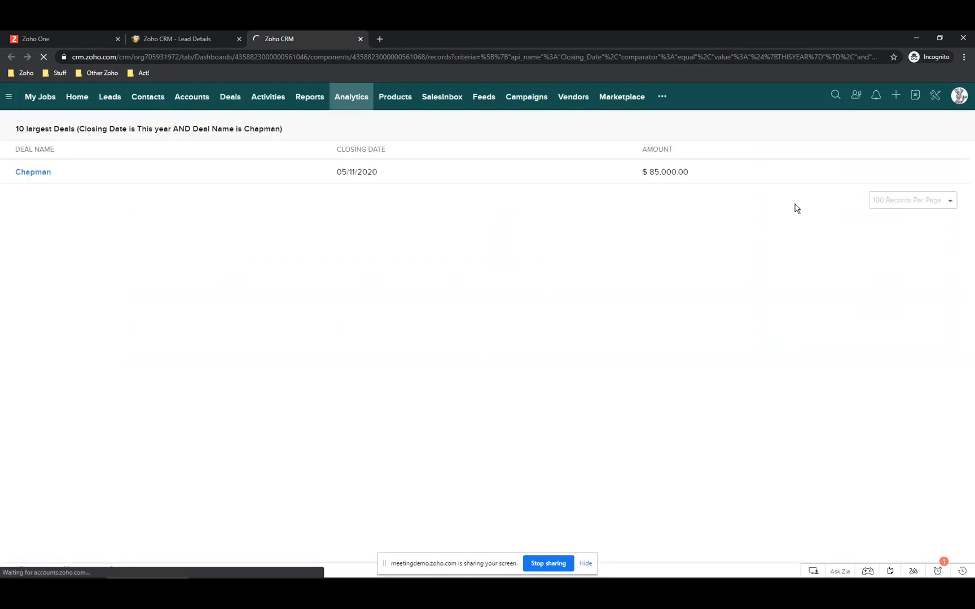
left_click(33, 173)
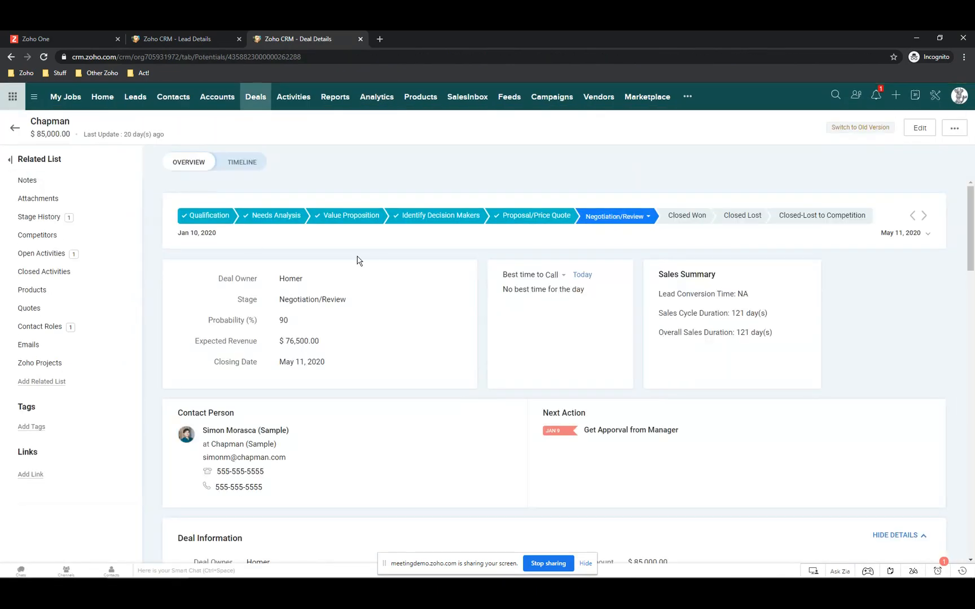
left_click(199, 37)
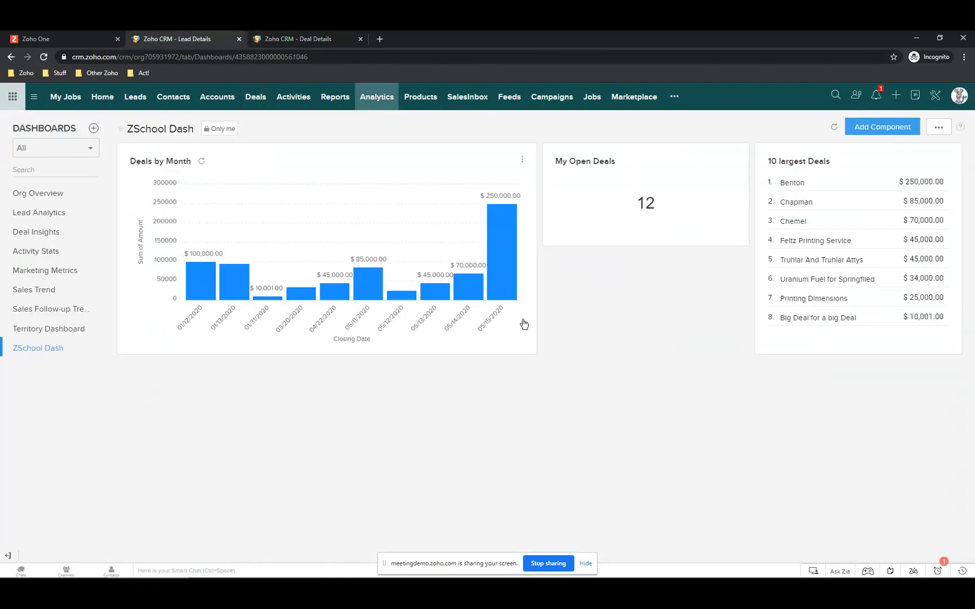
Step: Reorder the dashboard by moving 10 largest Deals below the Deals by Month chart and making it taller, and save the layout
left_click(941, 129)
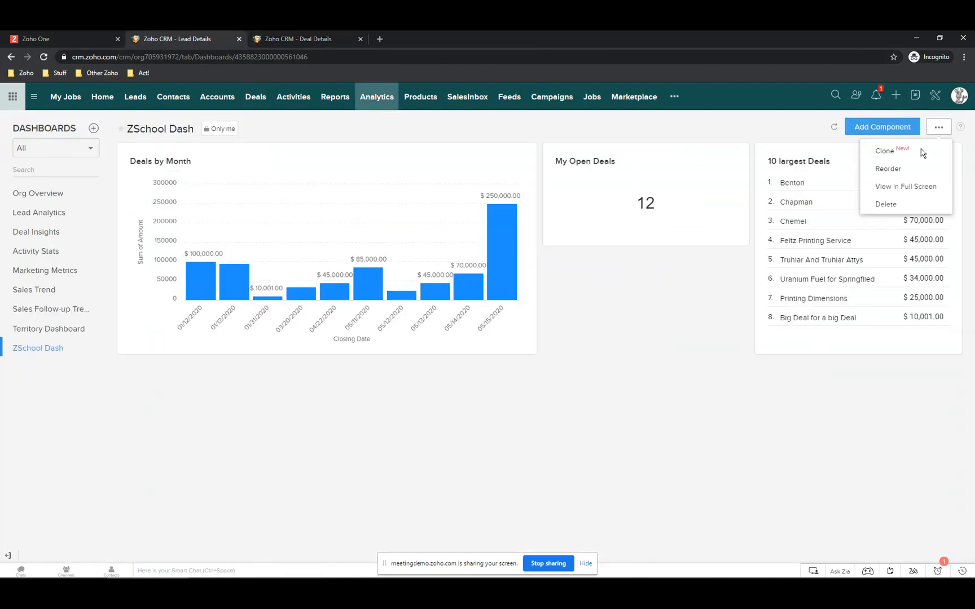
left_click(895, 170)
left_click_drag(844, 155, 235, 406)
scroll(380, 504, "down", 3)
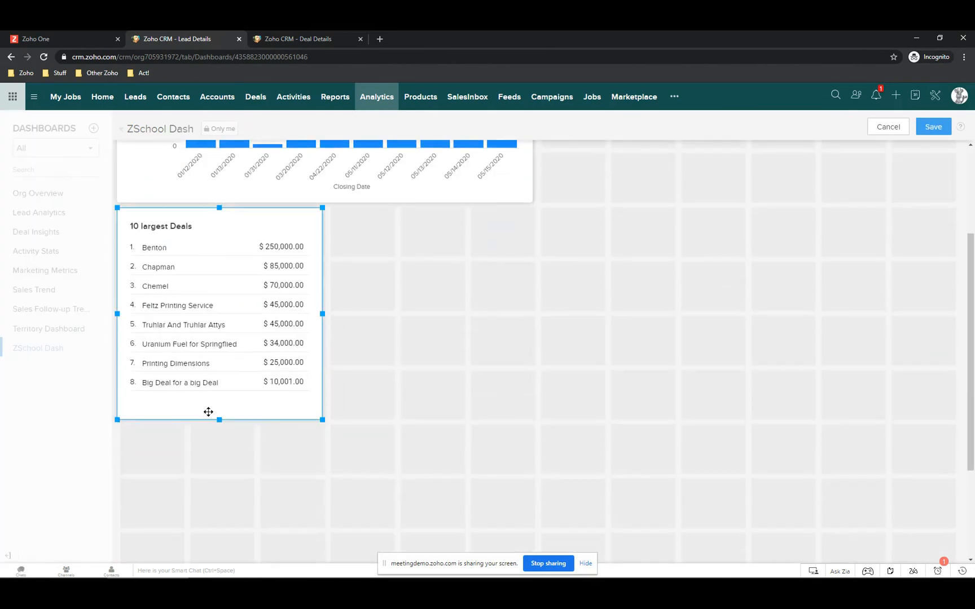
left_click_drag(220, 438, 215, 530)
scroll(384, 373, "up", 3)
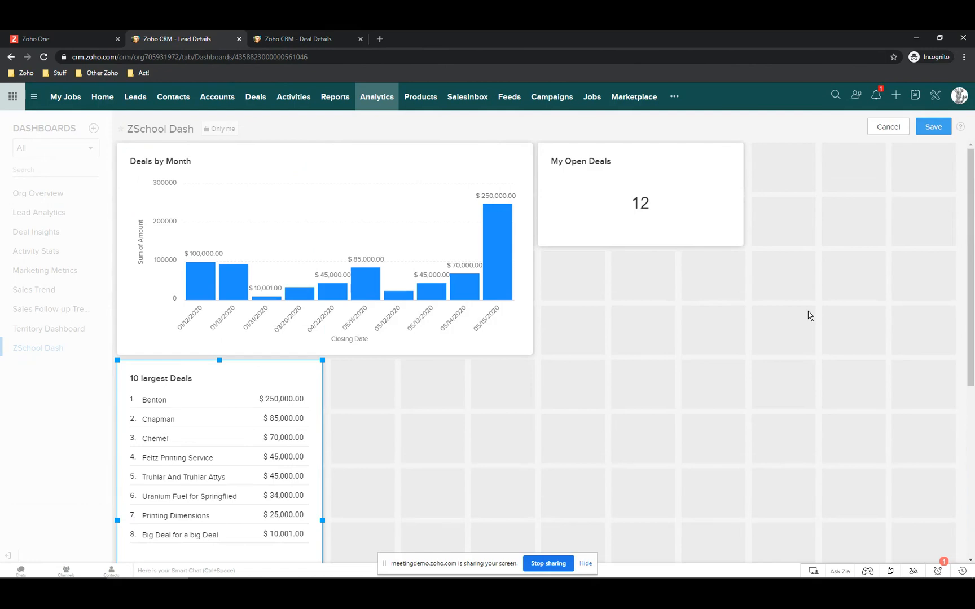
left_click(934, 127)
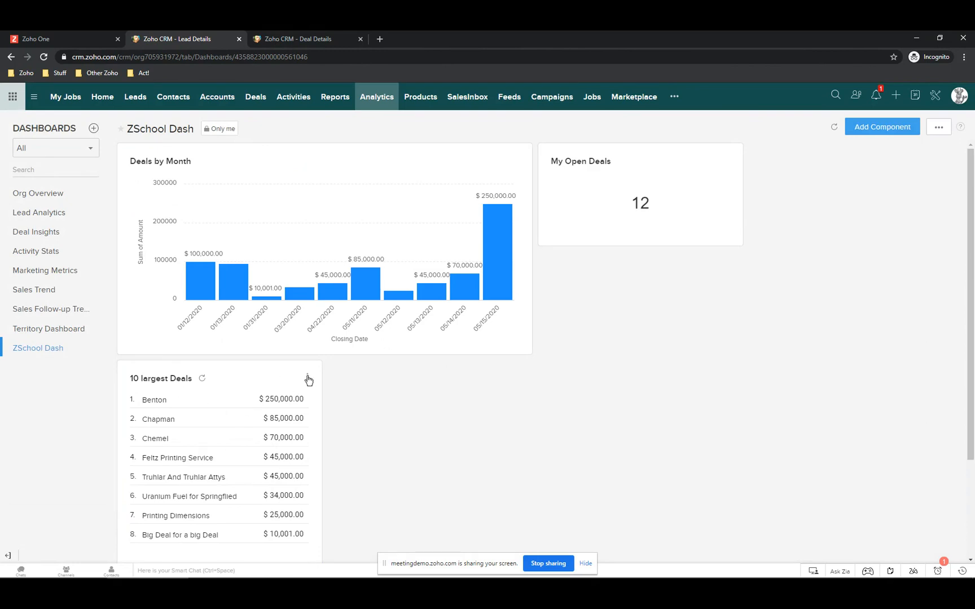
Step: Examine the components on the Home page and return to the ZSchool Dash dashboard
left_click(308, 378)
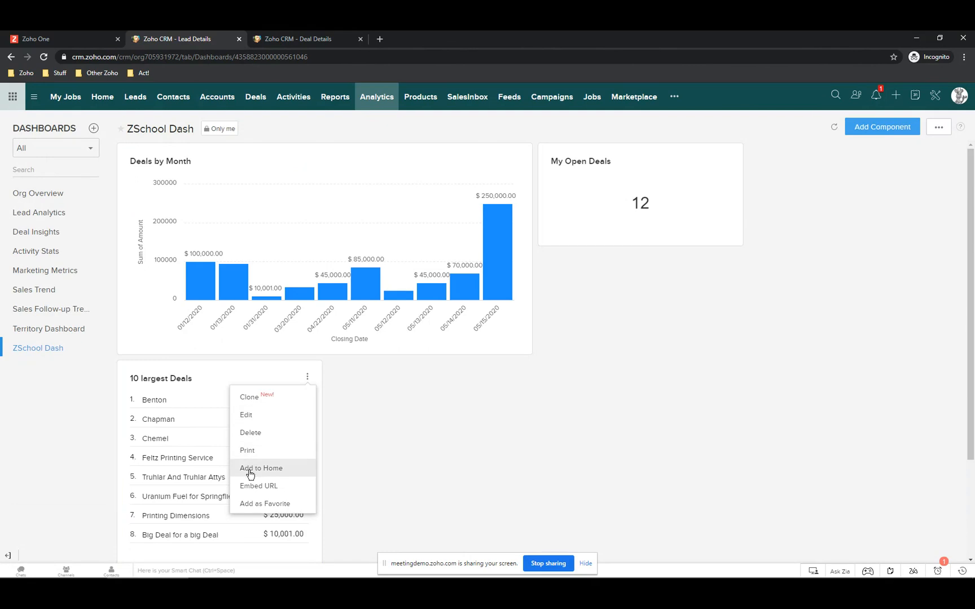
left_click(103, 97)
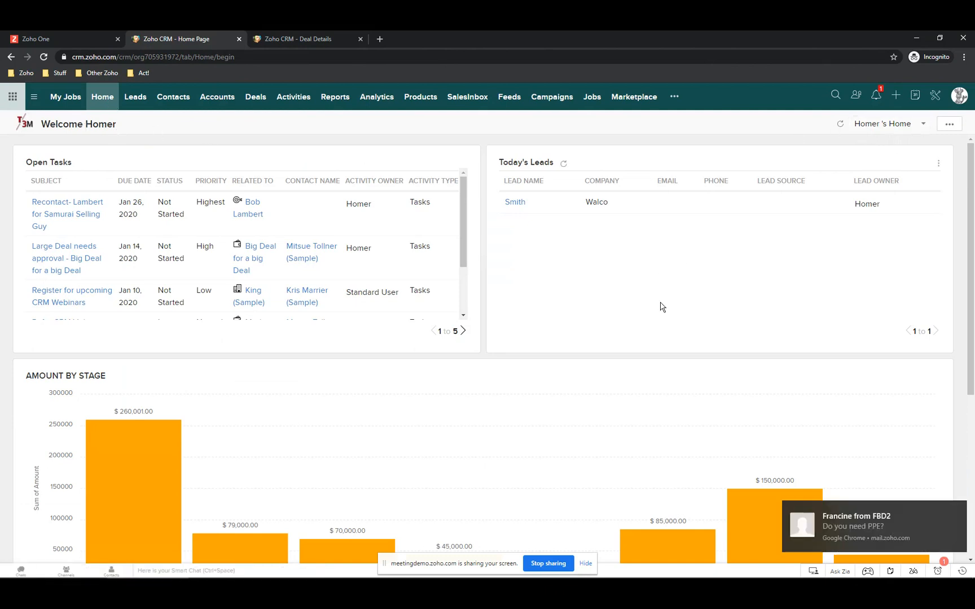
scroll(662, 306, "down", 5)
scroll(660, 308, "up", 5)
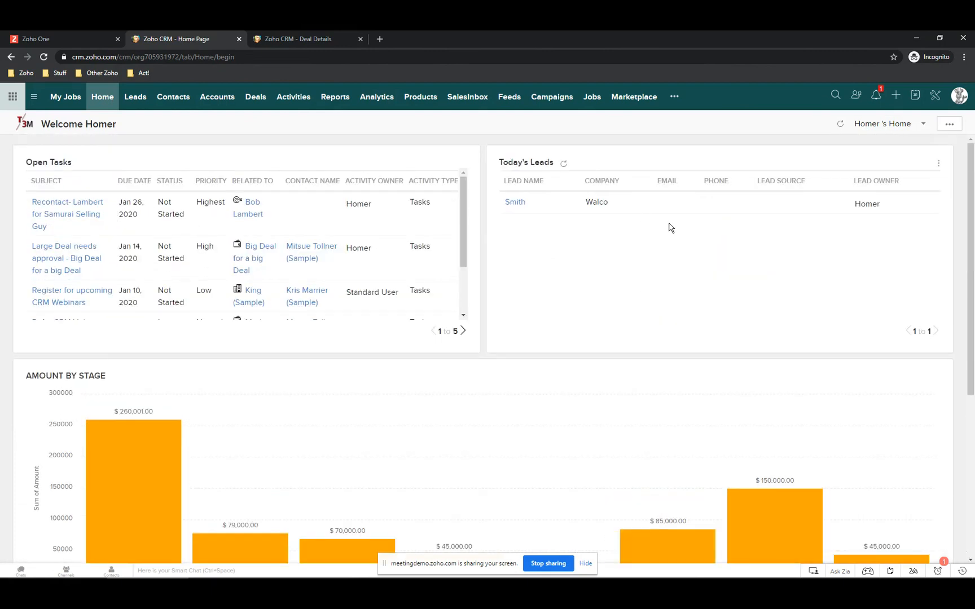
scroll(671, 227, "down", 3)
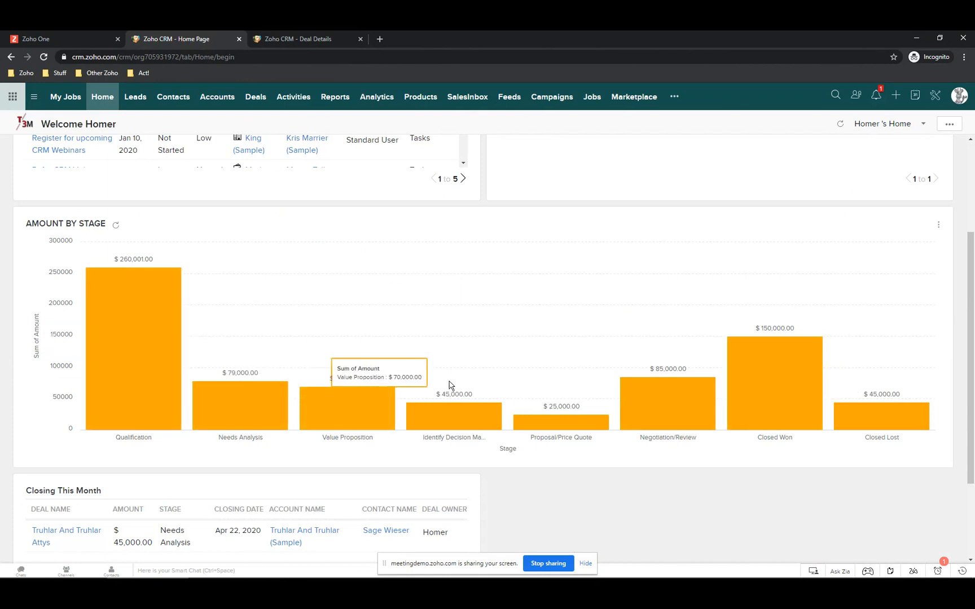
scroll(316, 446, "up", 3)
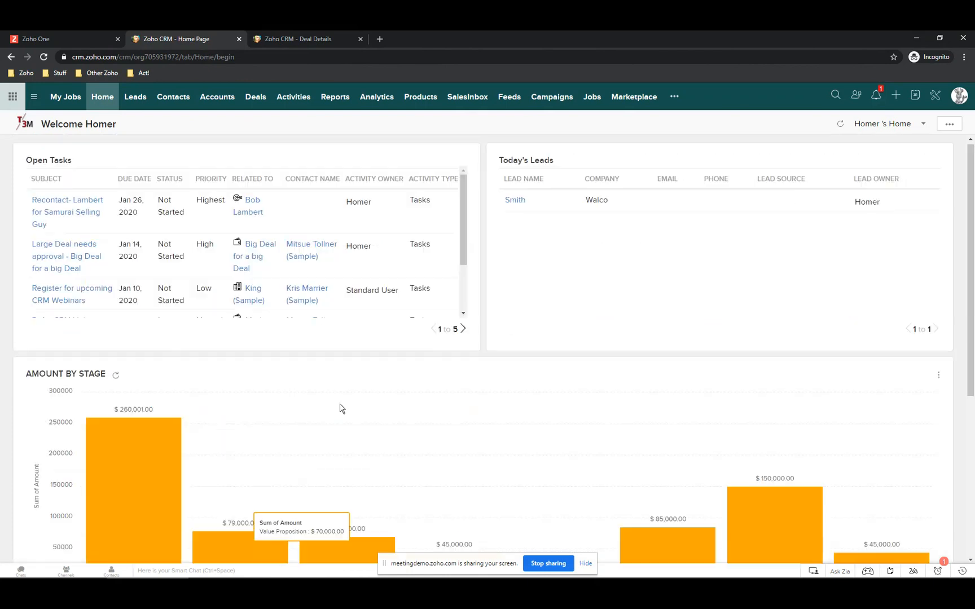
left_click(297, 99)
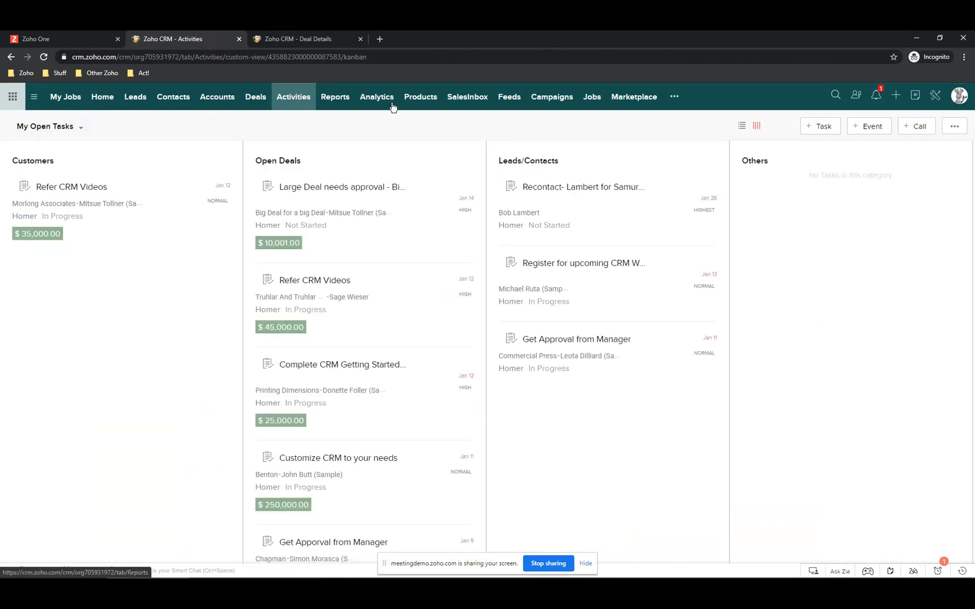
left_click(375, 101)
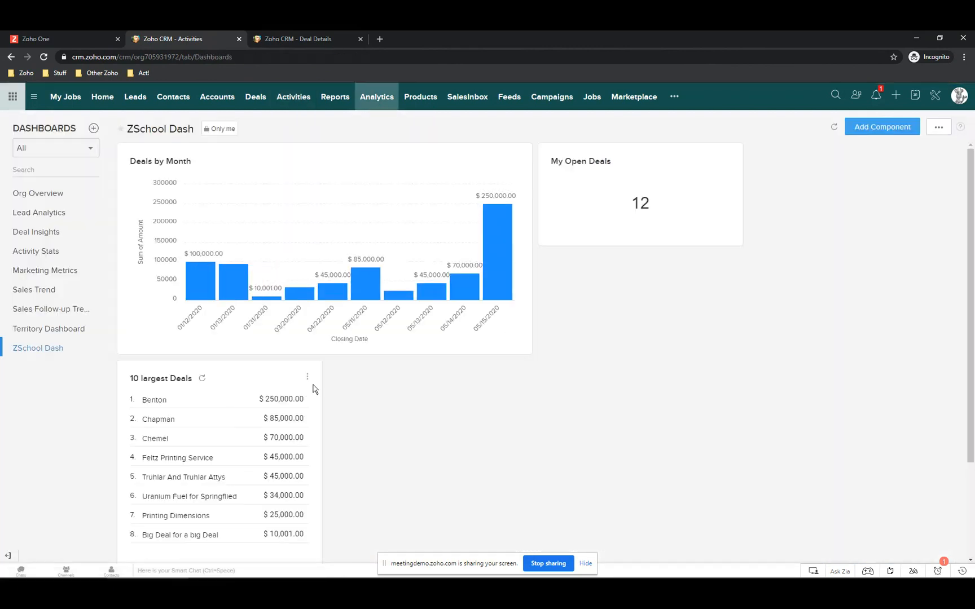
Step: Add the 10 largest Deals component to the Home page and check it there
left_click(308, 378)
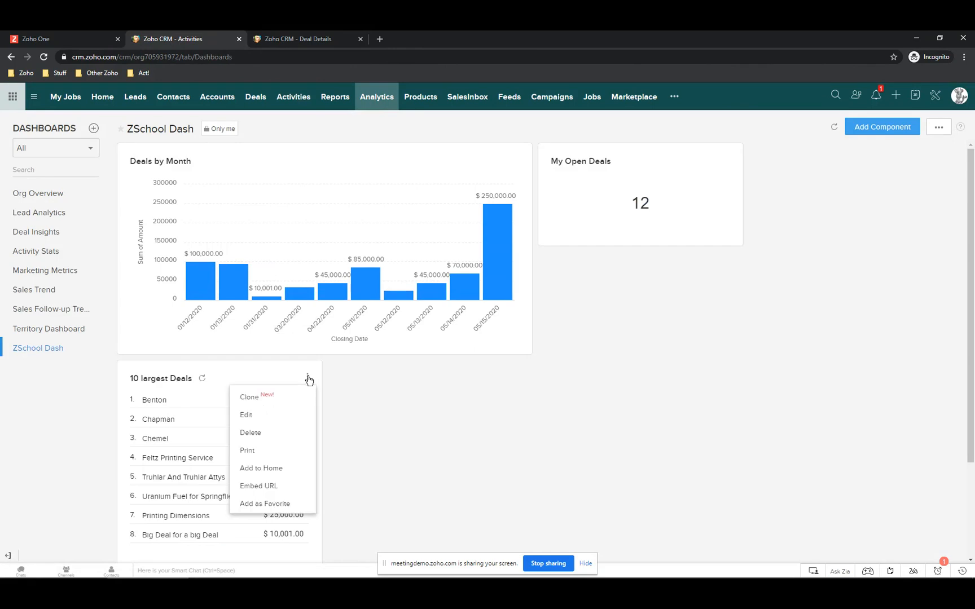
left_click(257, 470)
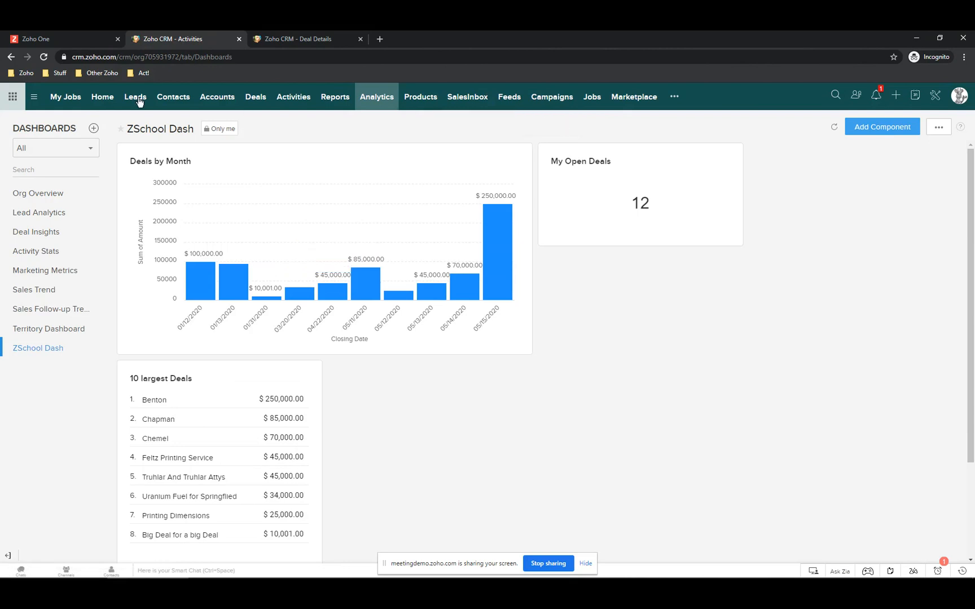
left_click(102, 97)
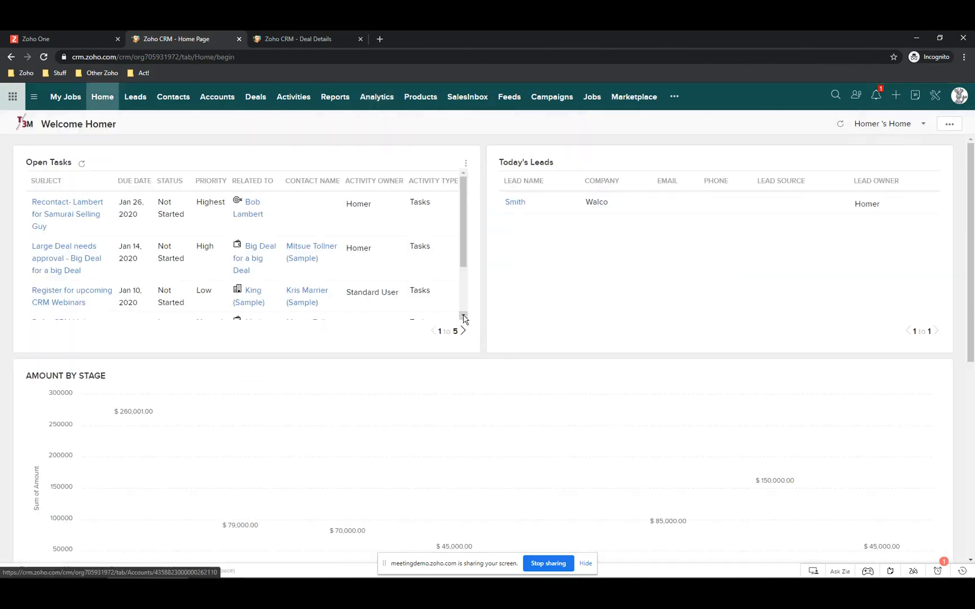
scroll(471, 344, "down", 7)
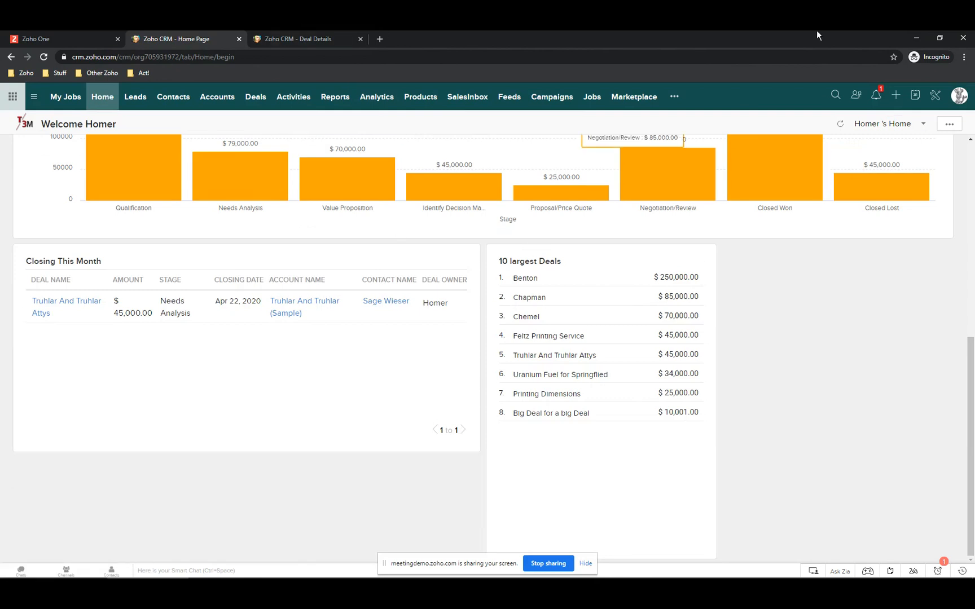
Step: Start reordering the Home page and shorten 10 largest Deals to the same height as Closing This Month
left_click(950, 125)
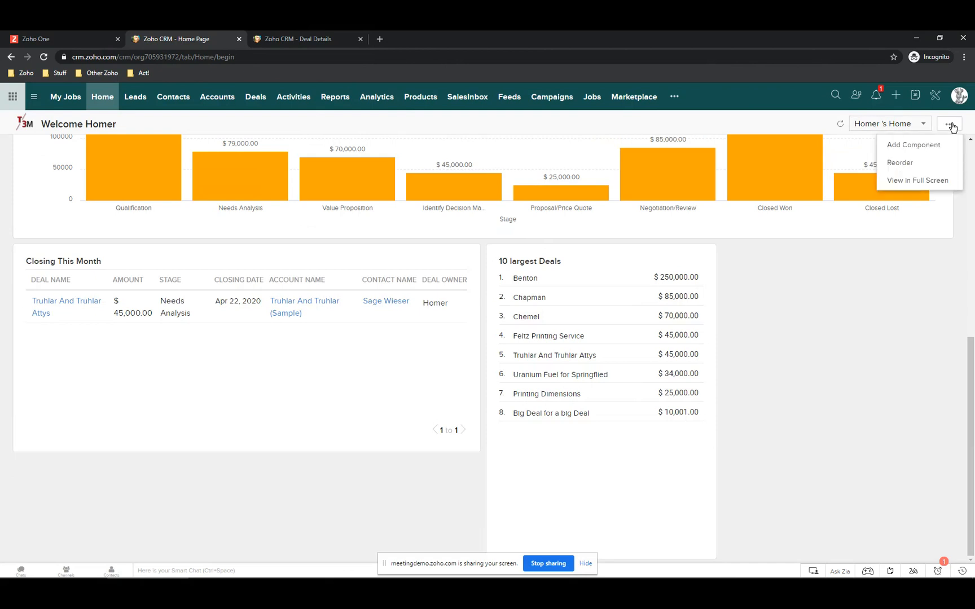
left_click(913, 160)
scroll(759, 324, "up", 1)
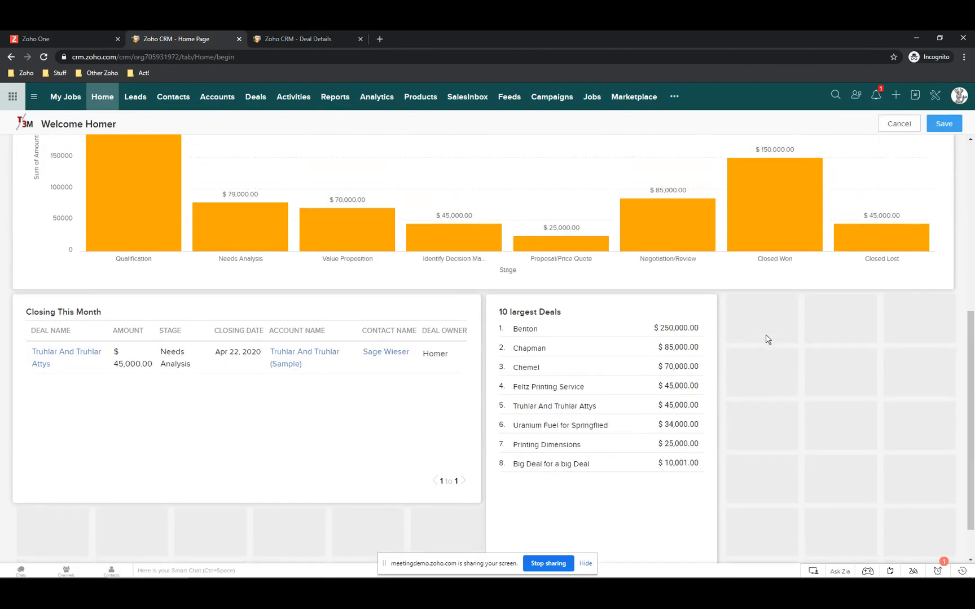
scroll(660, 406, "down", 1)
left_click(621, 496)
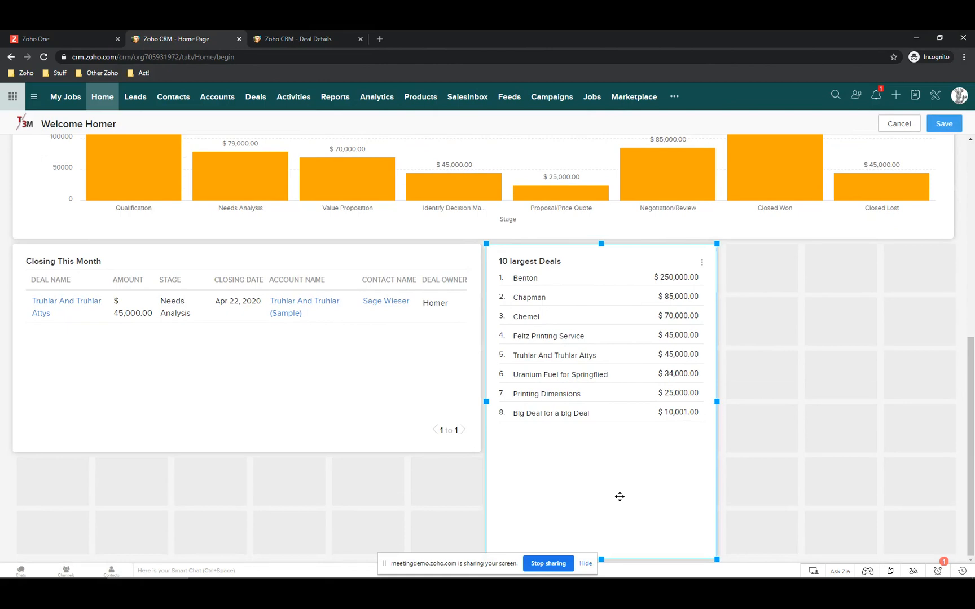
left_click_drag(603, 560, 617, 459)
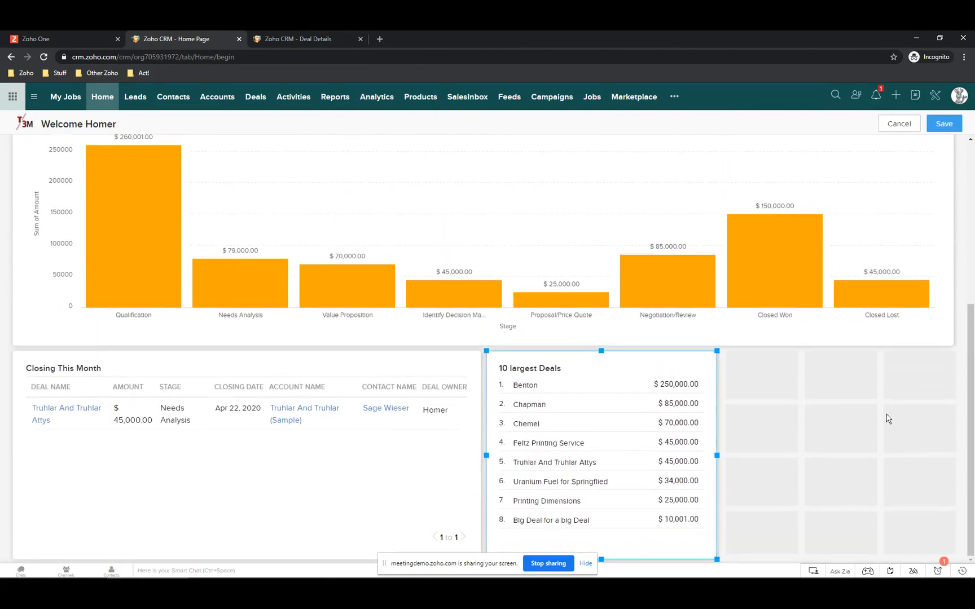
Step: Narrow the Amount by Stage chart and move 10 largest Deals into the space beside it
left_click(906, 178)
left_click_drag(953, 215, 639, 215)
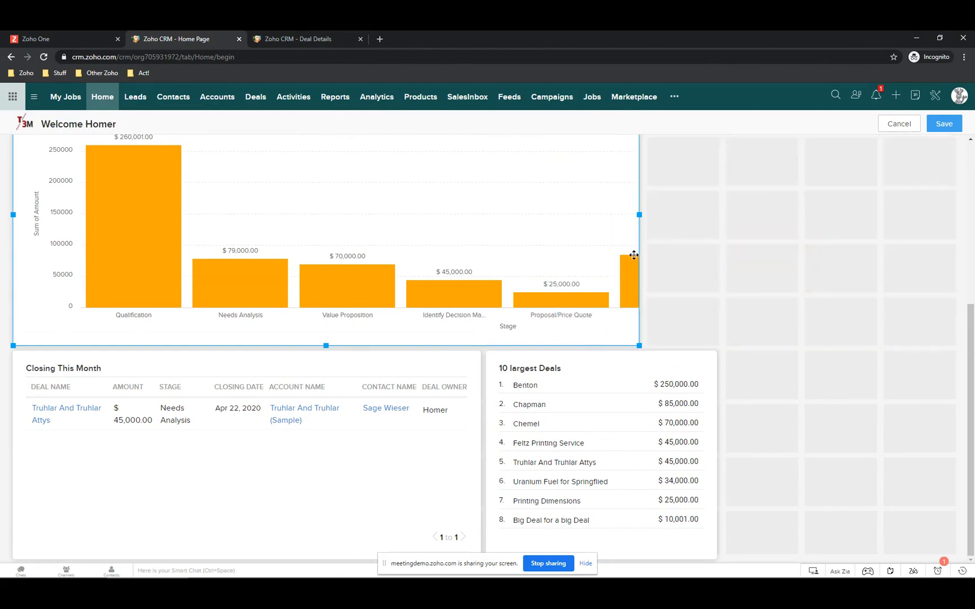
left_click_drag(583, 373, 825, 152)
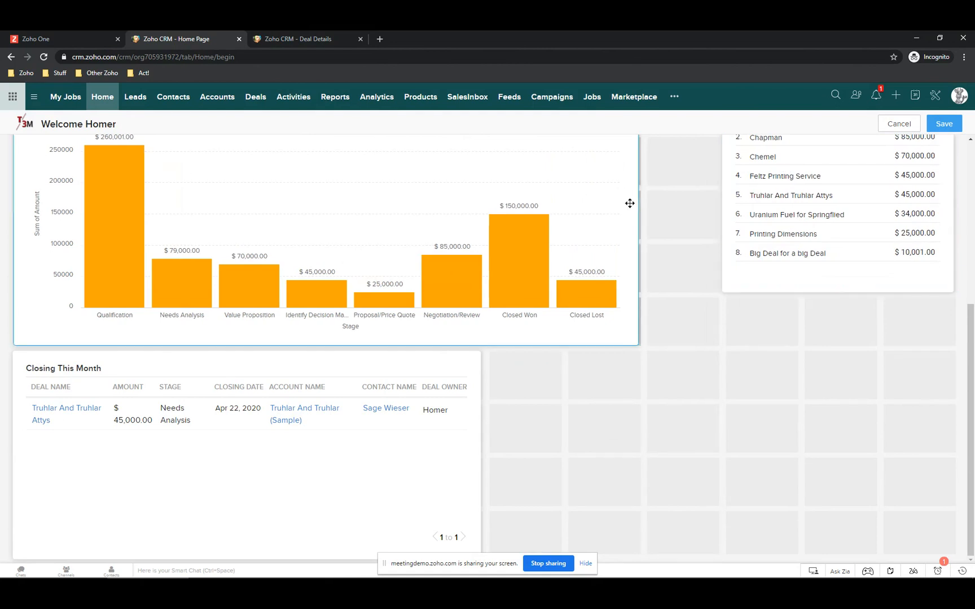
Step: Widen the Amount by Stage chart up to 10 largest Deals with its height reduced to match, and save the Home layout
left_click_drag(637, 214, 717, 215)
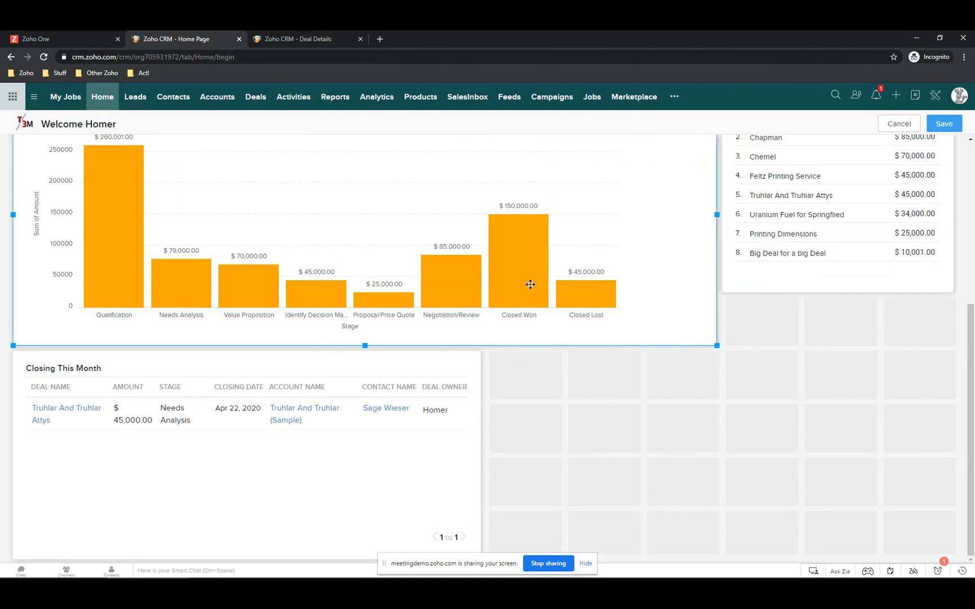
left_click_drag(367, 345, 380, 290)
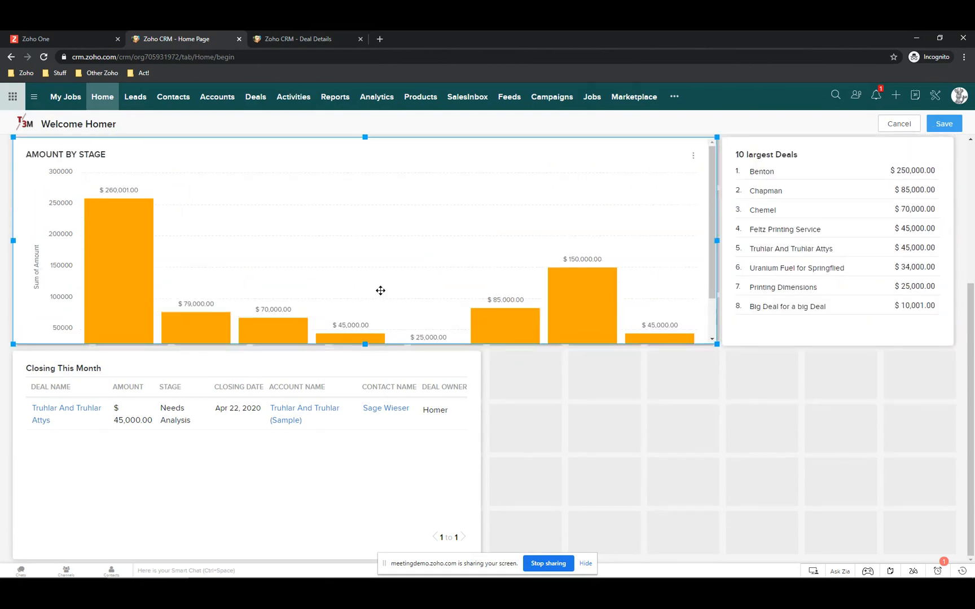
left_click(942, 127)
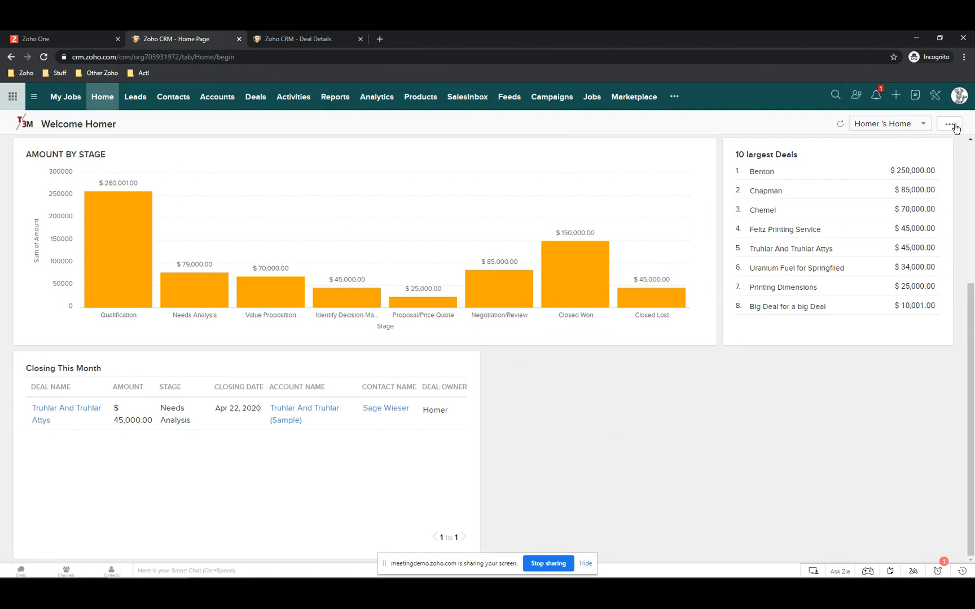
scroll(564, 214, "up", 4)
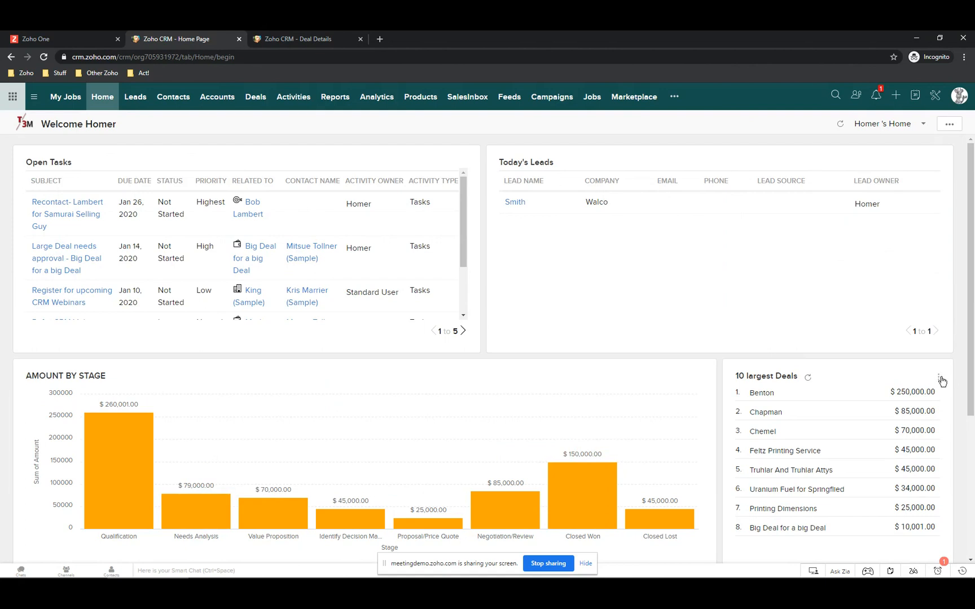
left_click(939, 379)
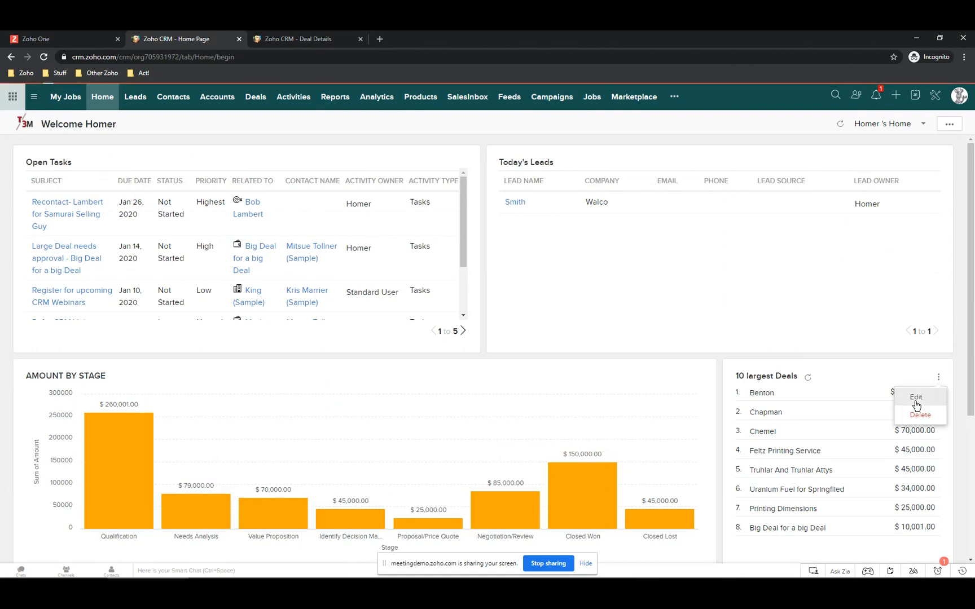
left_click(915, 400)
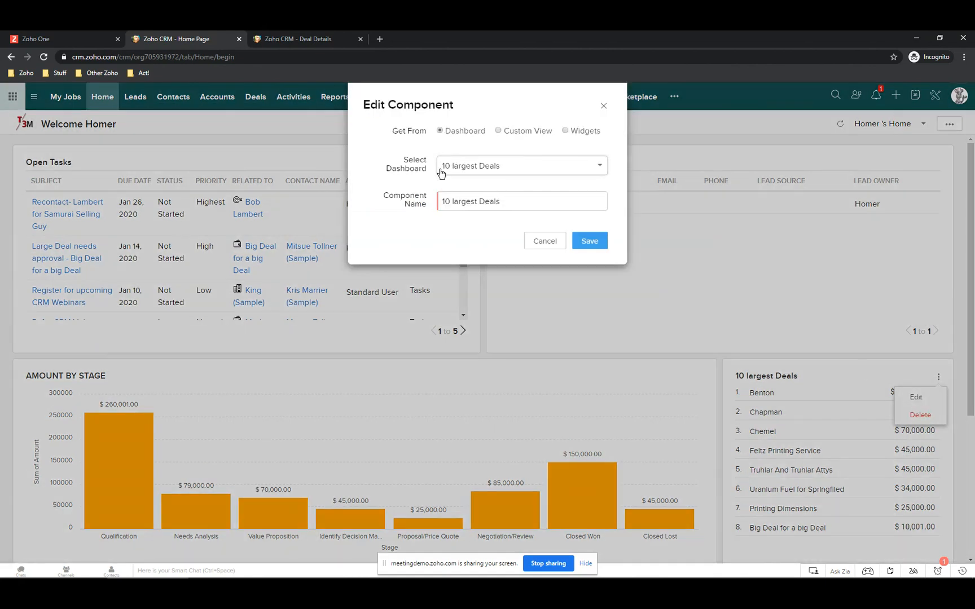
left_click(443, 202)
type("My")
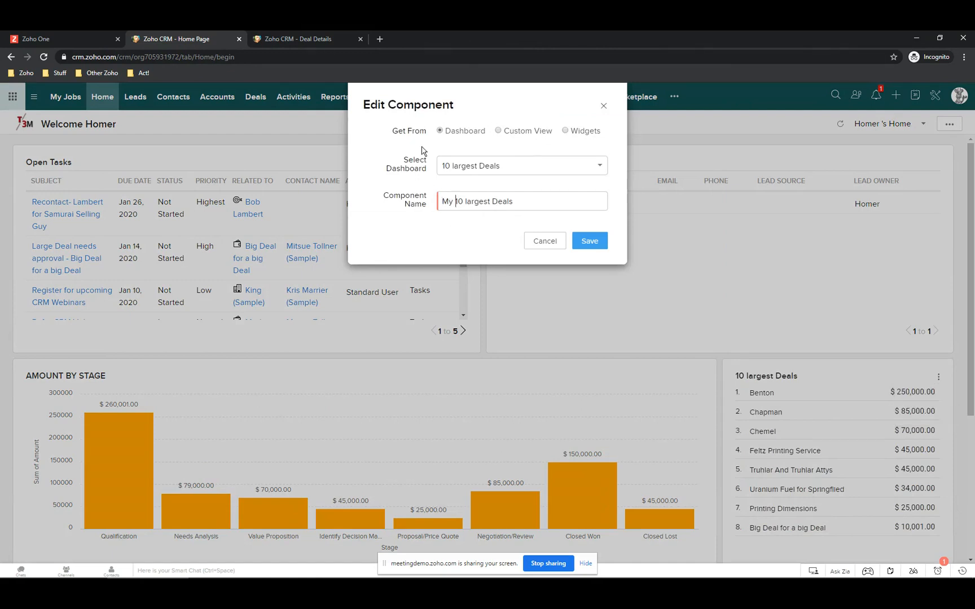
left_click(456, 204)
type("My")
key("BackSpace")
key("BackSpace")
key("BackSpace")
left_click(557, 246)
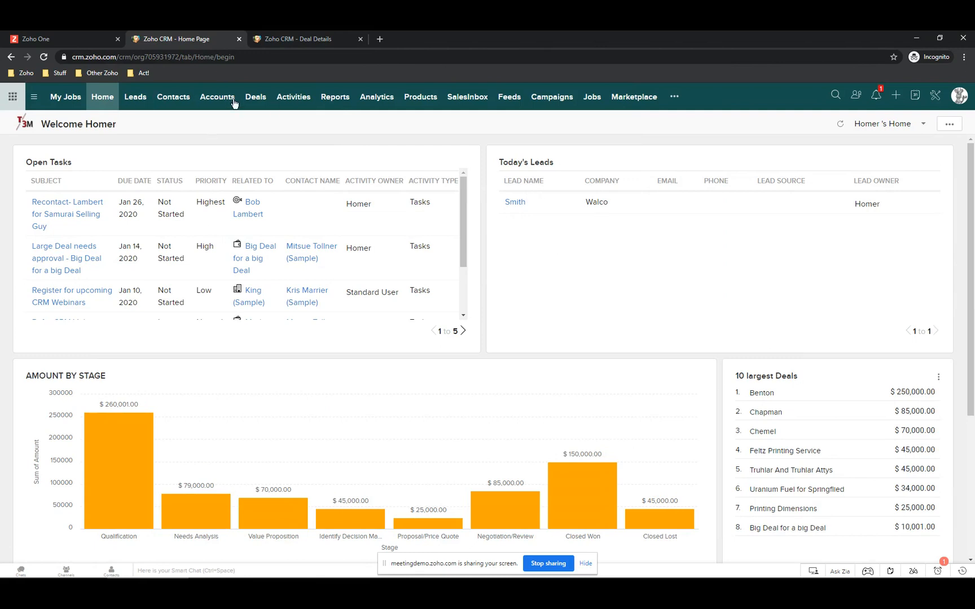
Step: Look through the All Leads, Junk Leads and Recently Created Leads views in the Leads module
left_click(136, 100)
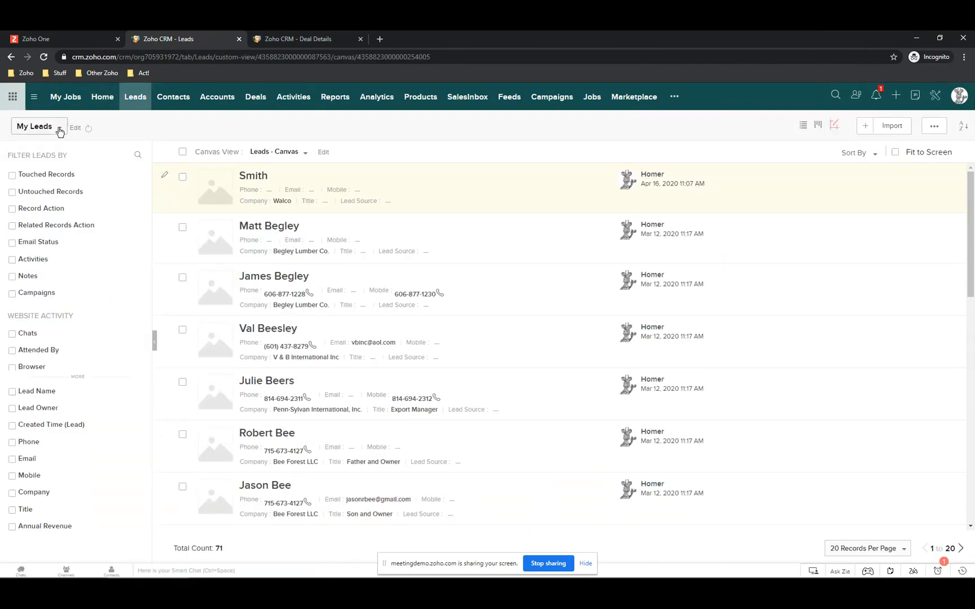
left_click(59, 131)
left_click(48, 177)
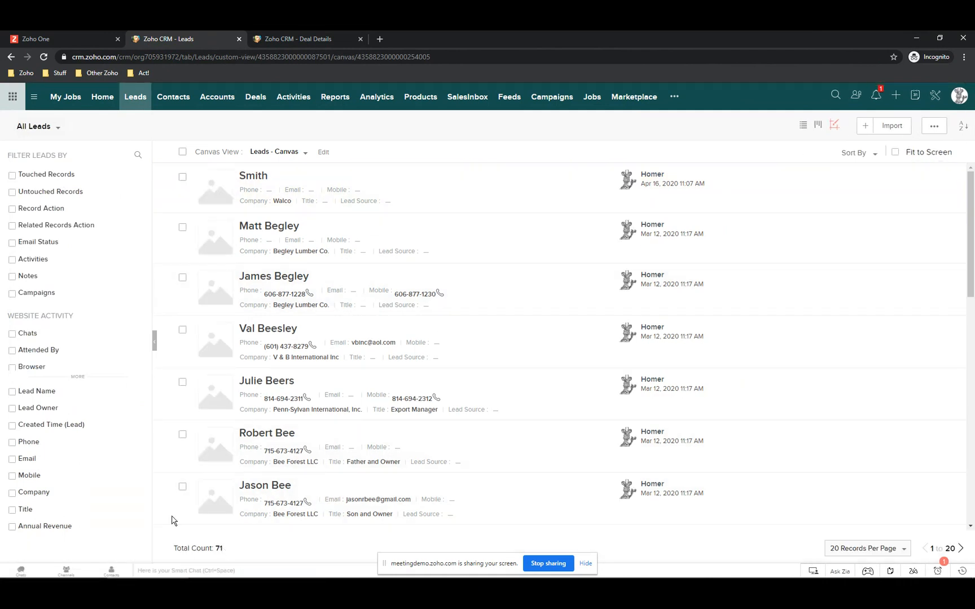
left_click(50, 129)
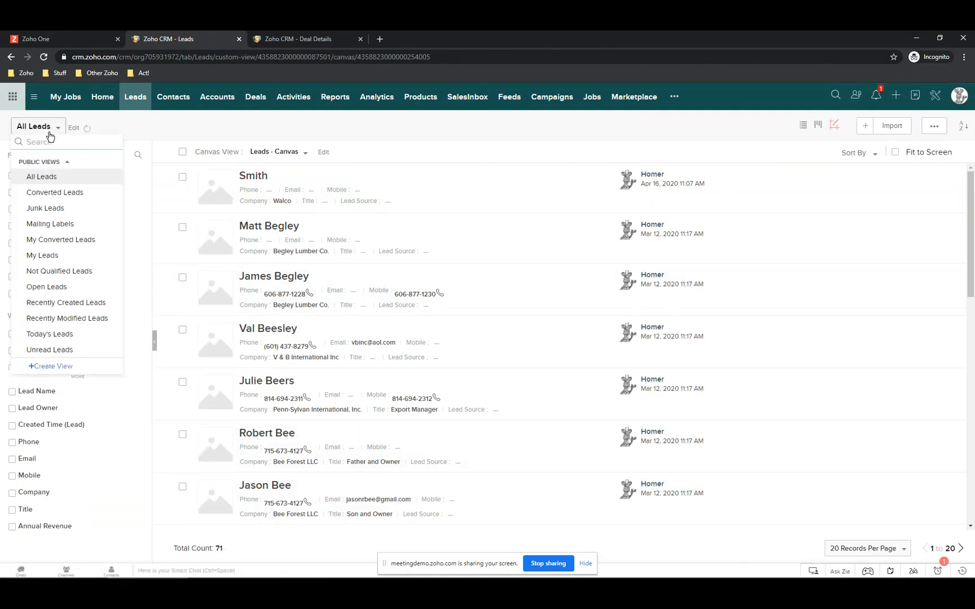
left_click(55, 212)
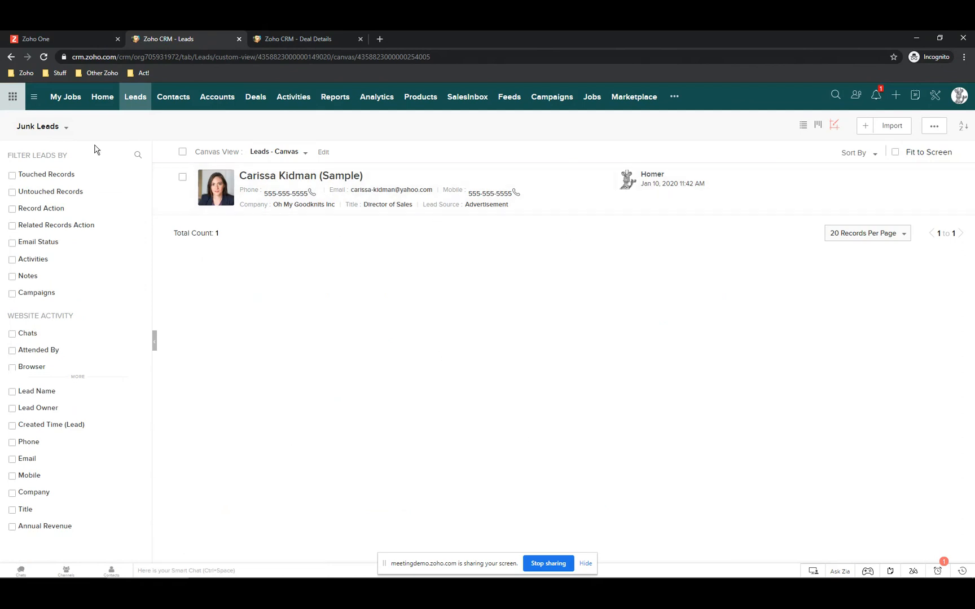
left_click(66, 128)
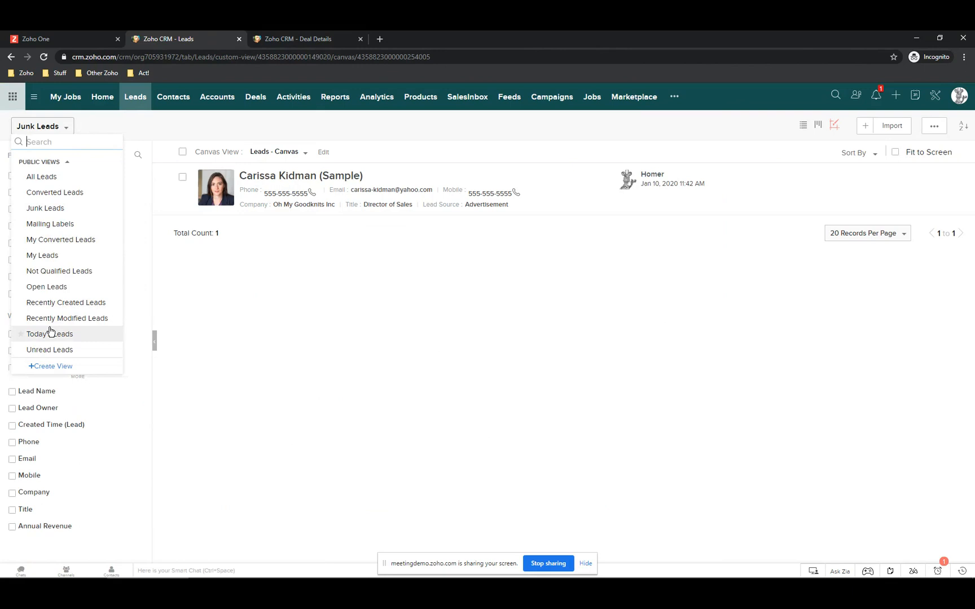
left_click(52, 305)
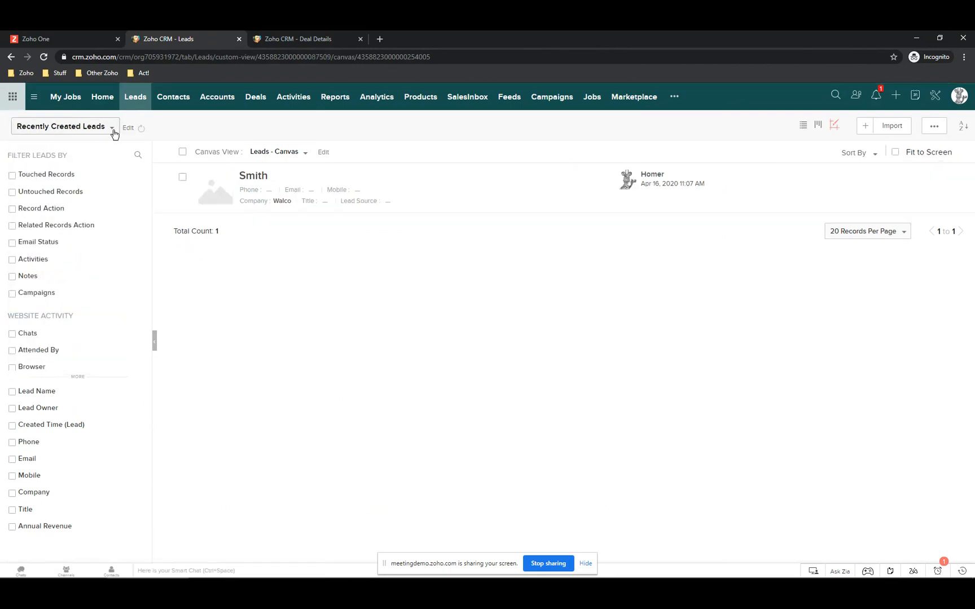
left_click(113, 132)
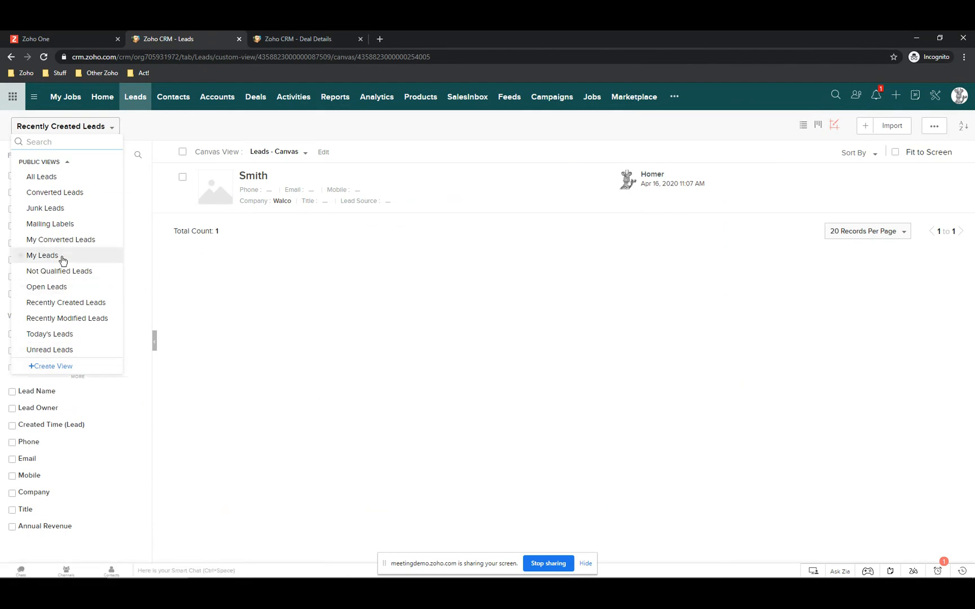
left_click(129, 127)
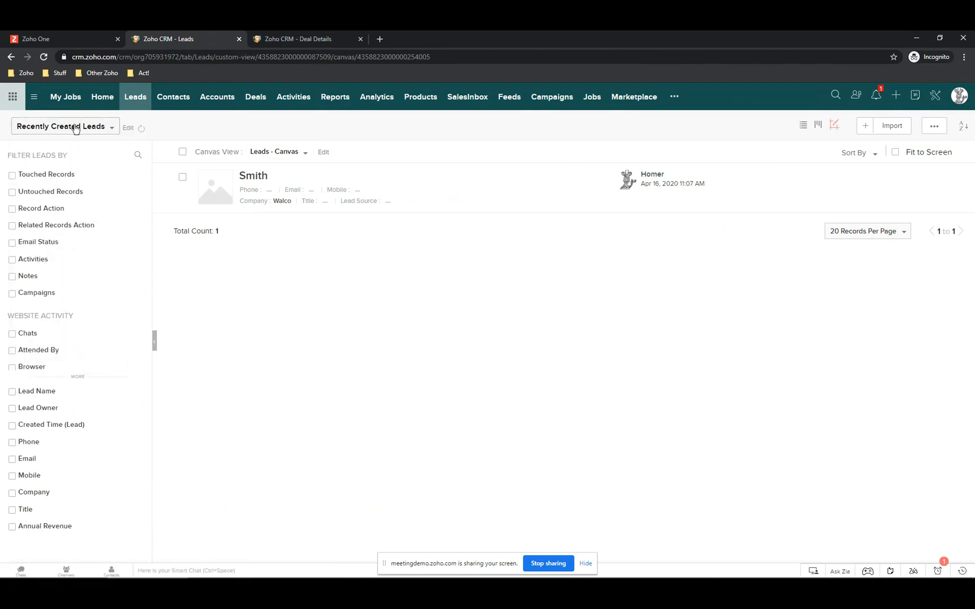
Step: Return to the Home page and add a component from the Leads module's Junk Leads custom view, keeping the name Junk Leads
left_click(102, 96)
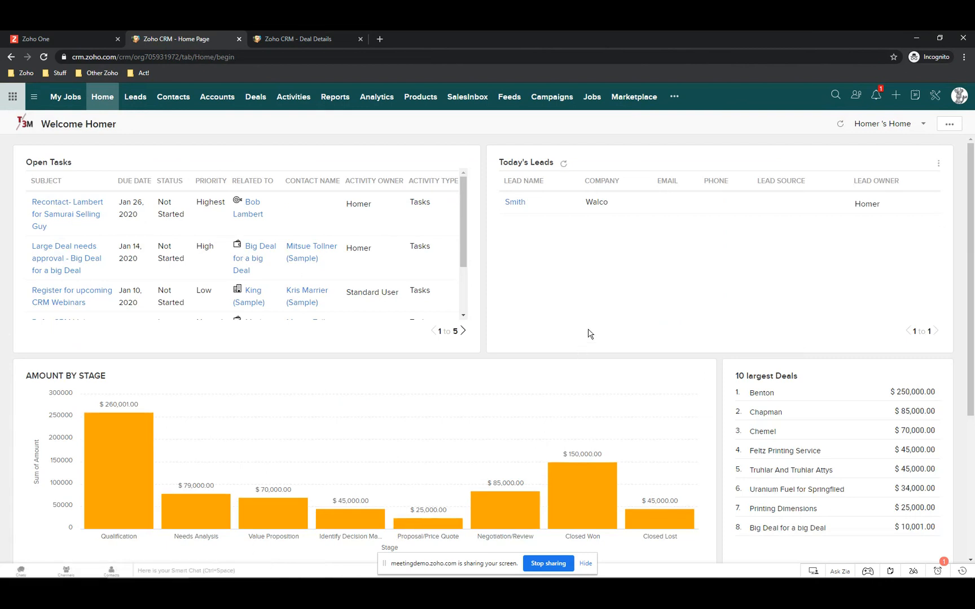
left_click(952, 126)
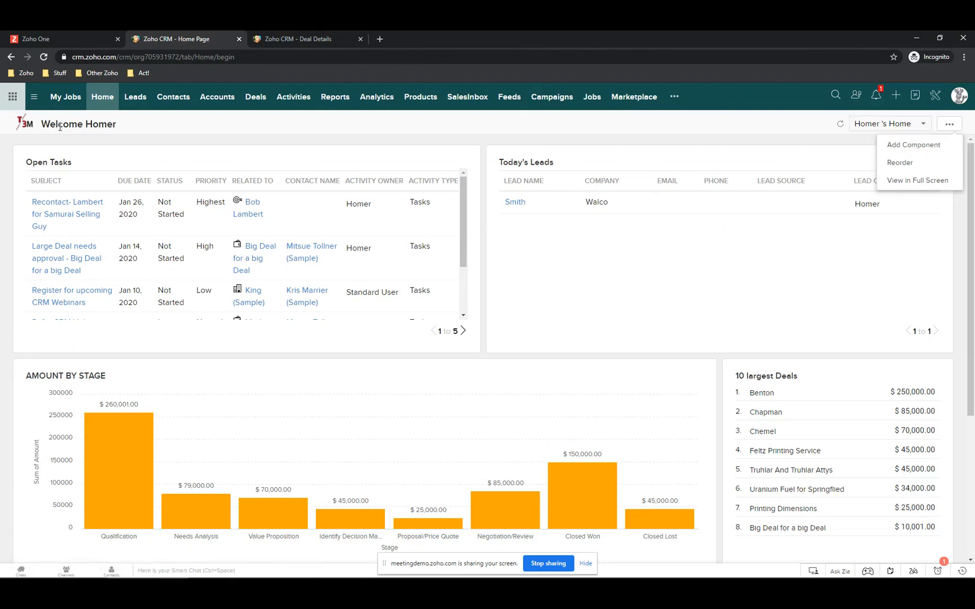
left_click(912, 146)
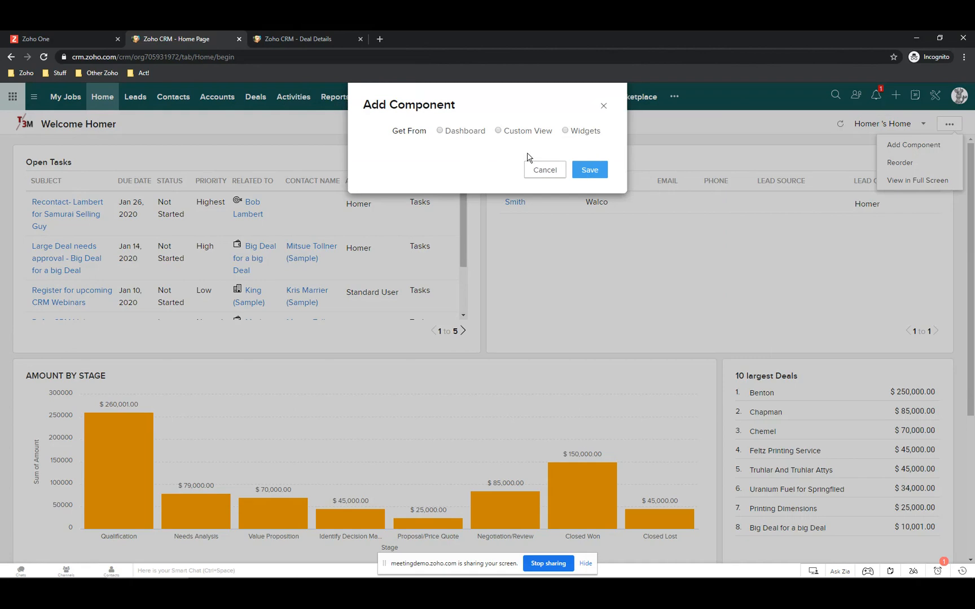
left_click(498, 131)
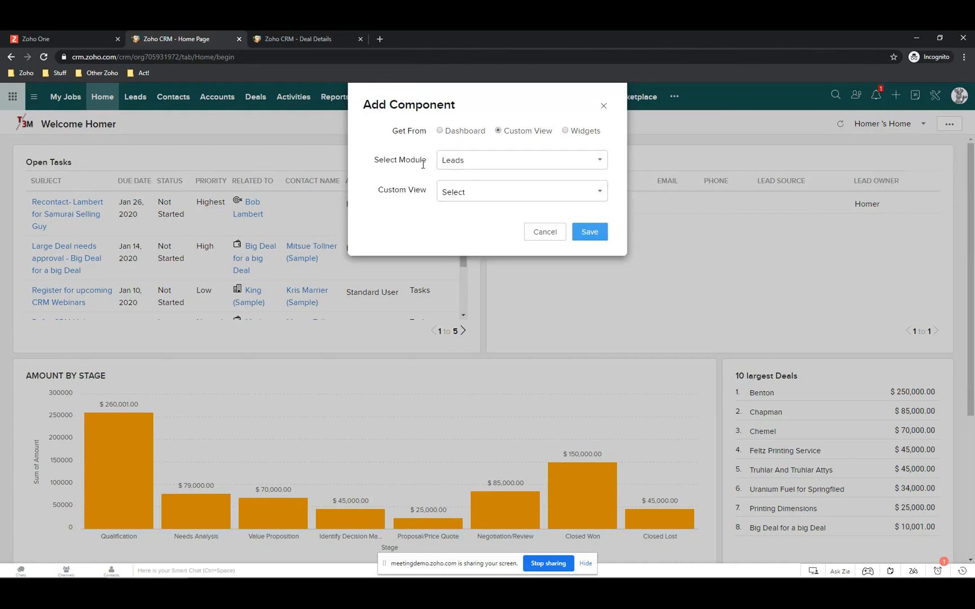
left_click(477, 193)
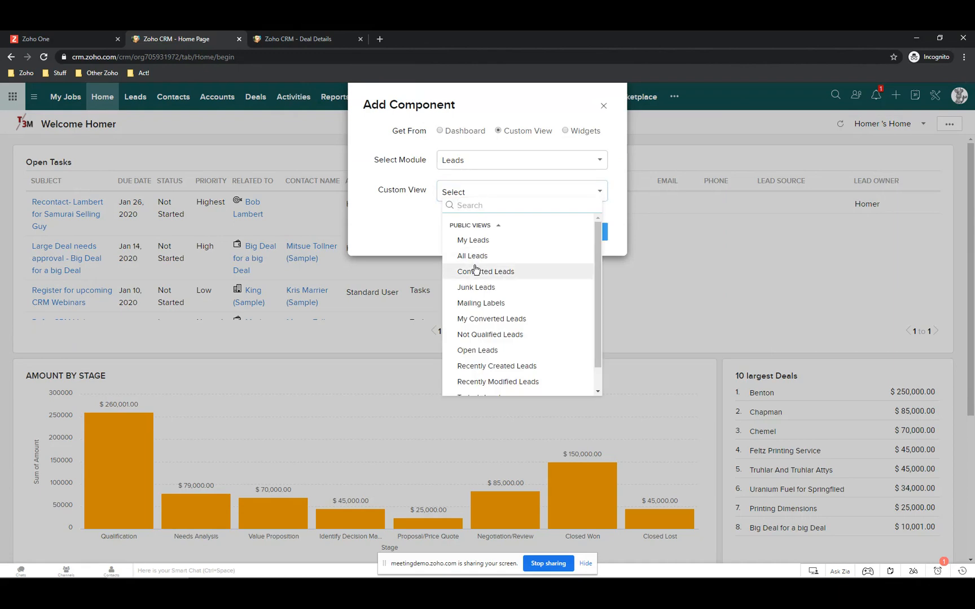
left_click(472, 288)
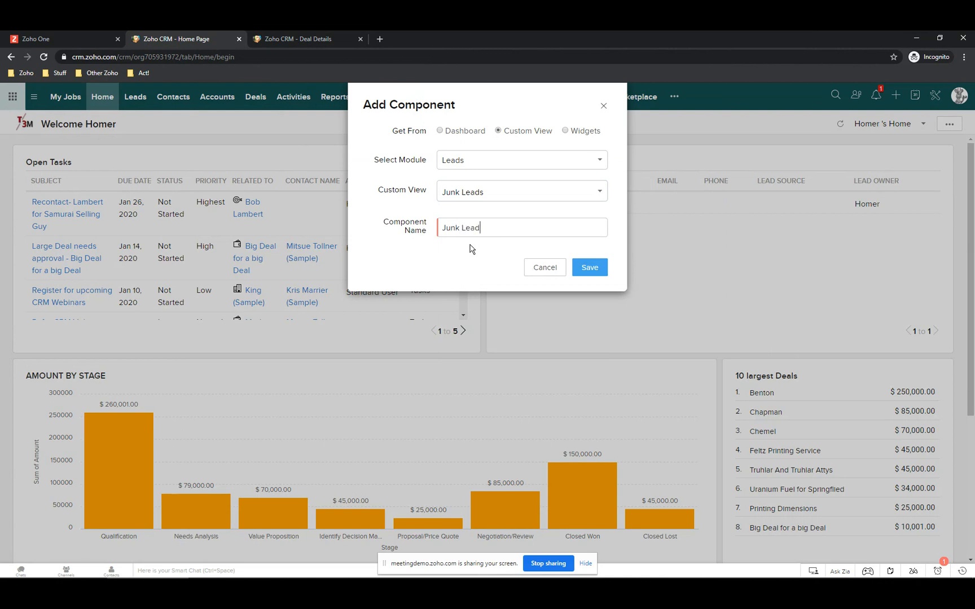
left_click(591, 266)
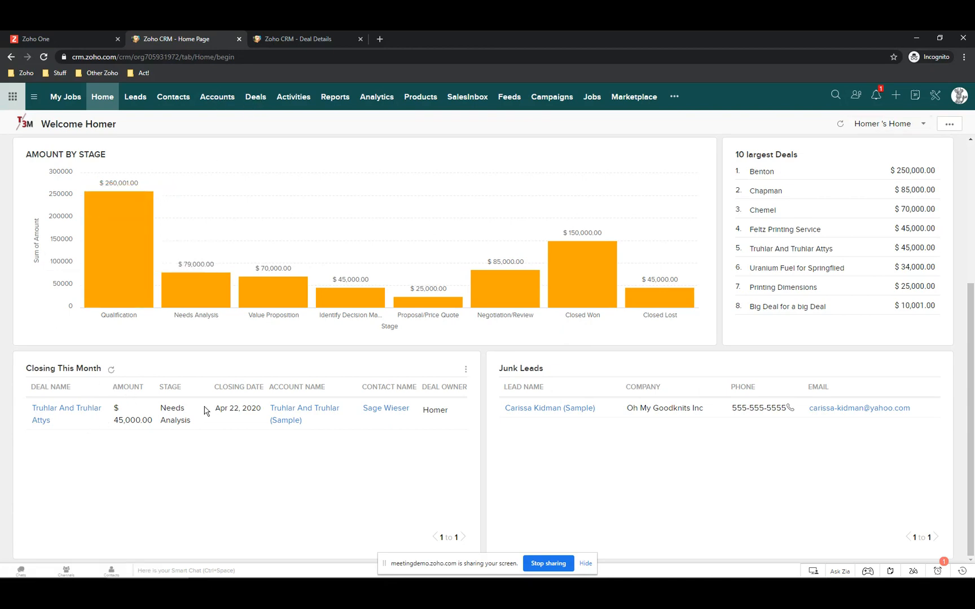
scroll(203, 411, "up", 4)
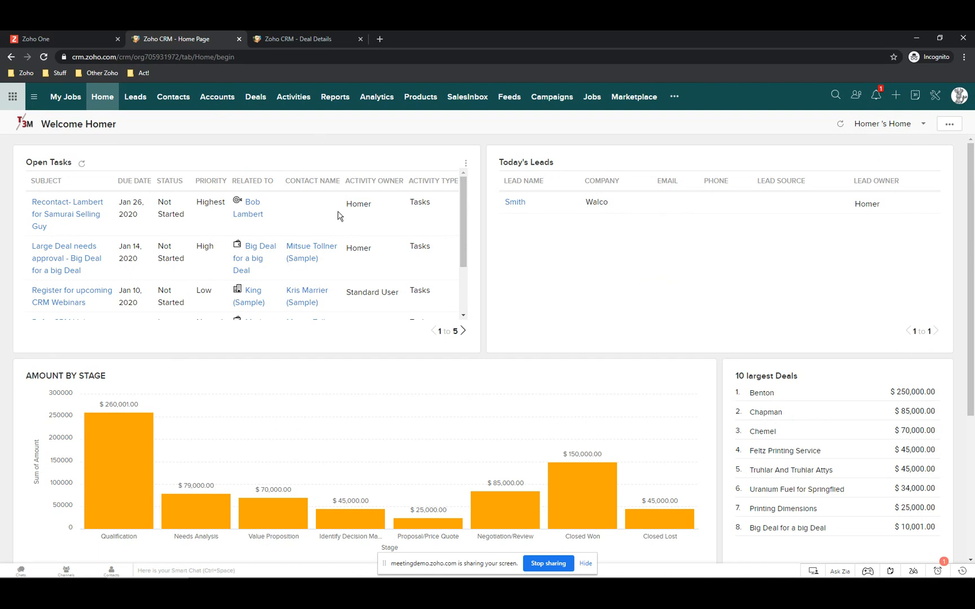
Step: Search the web for "14094 weather" in a new browser tab and copy the address of the results page
left_click(379, 38)
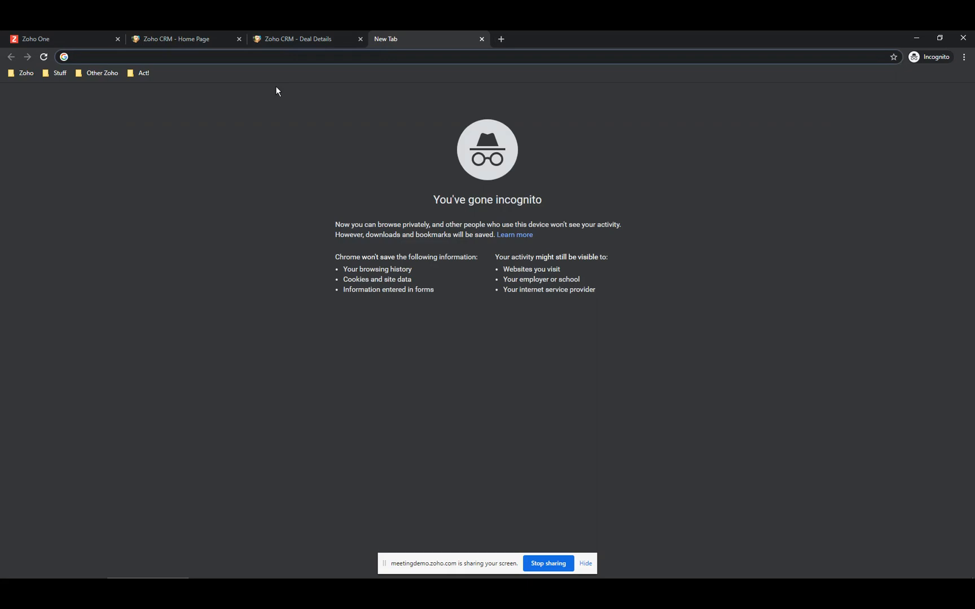
type("14094")
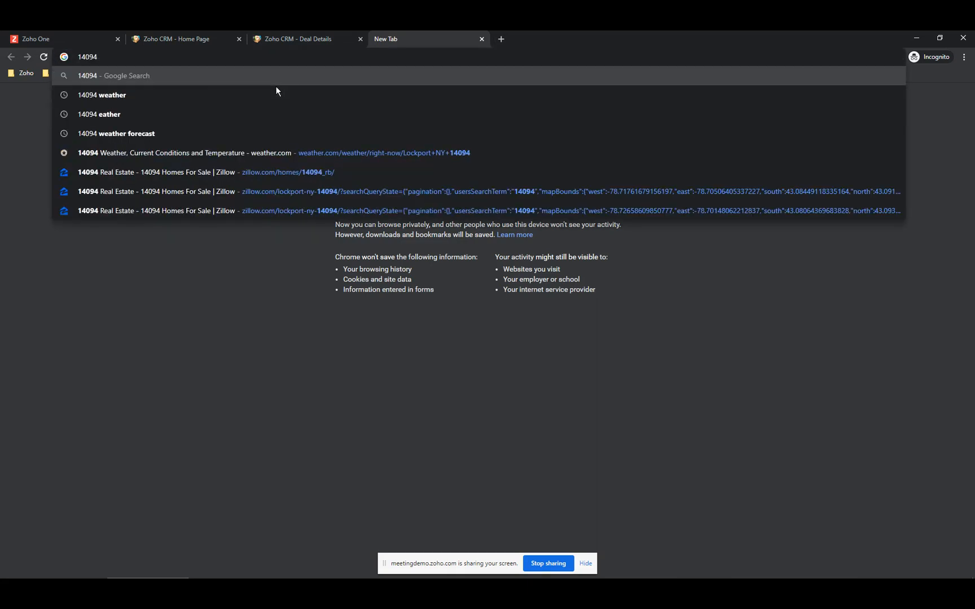
key("Down")
key("Return")
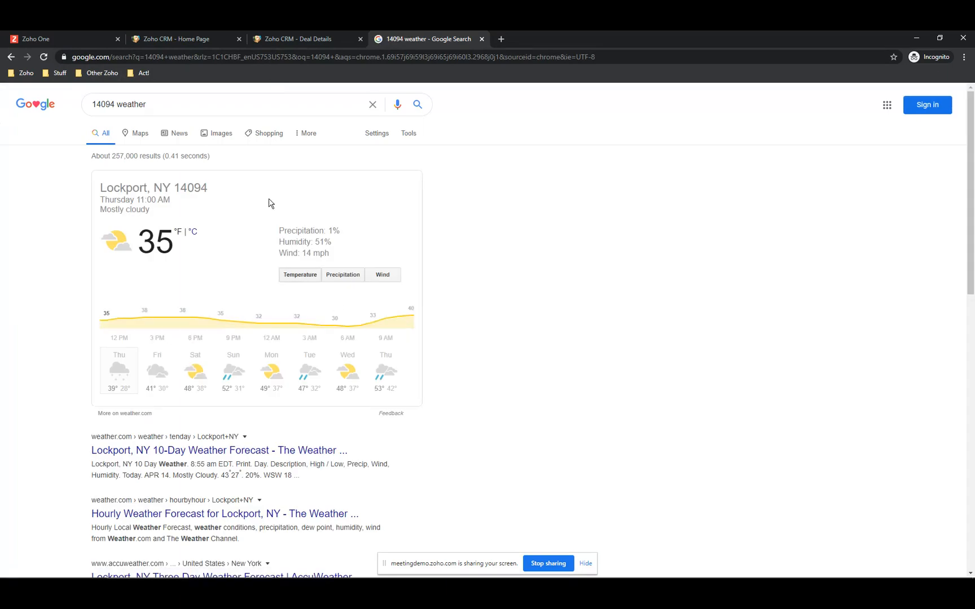
left_click_drag(597, 61, 49, 58)
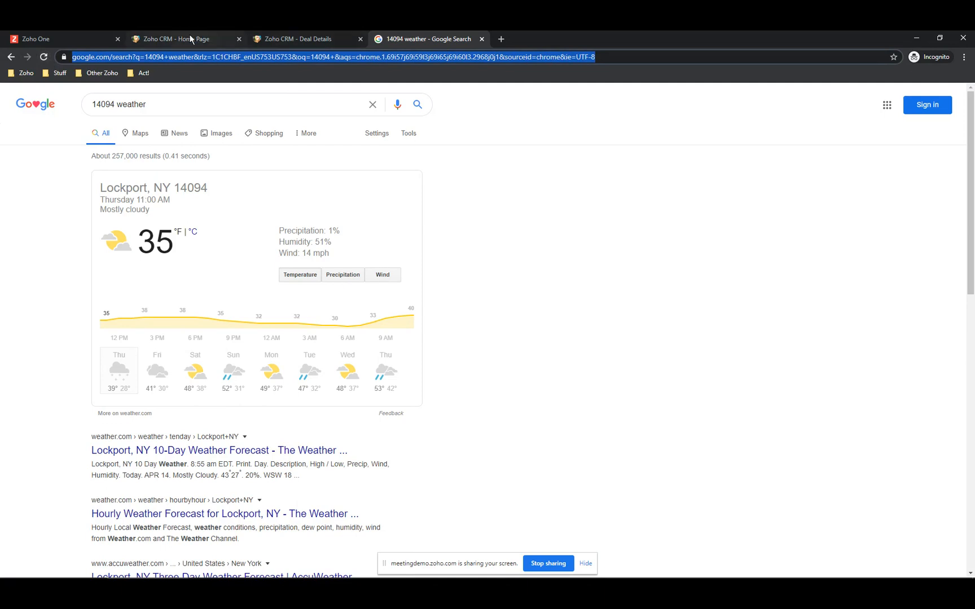
Step: Go back to the CRM Home page and open a new widget form for a component sourced from Widgets
left_click(218, 39)
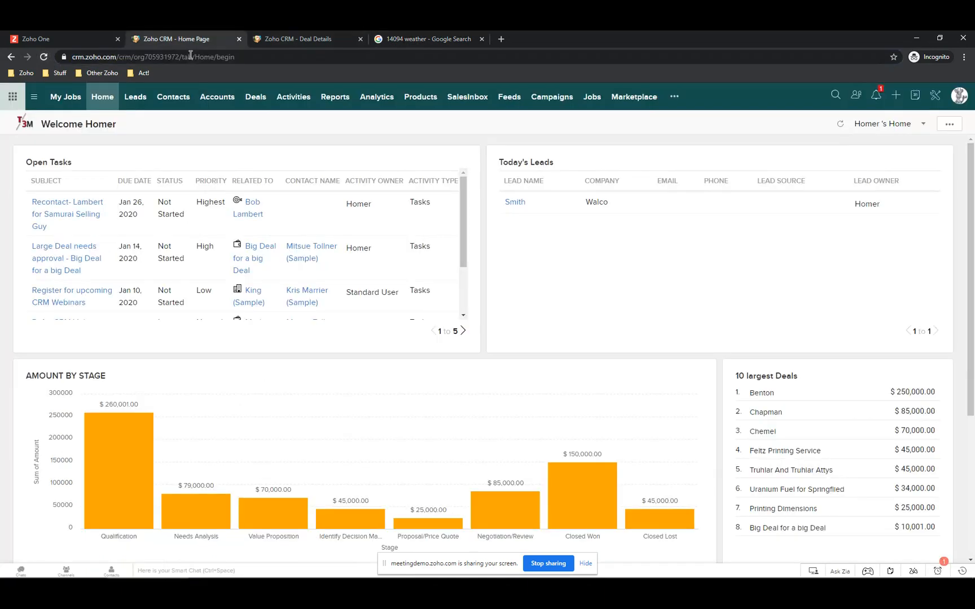
left_click(950, 123)
left_click(900, 148)
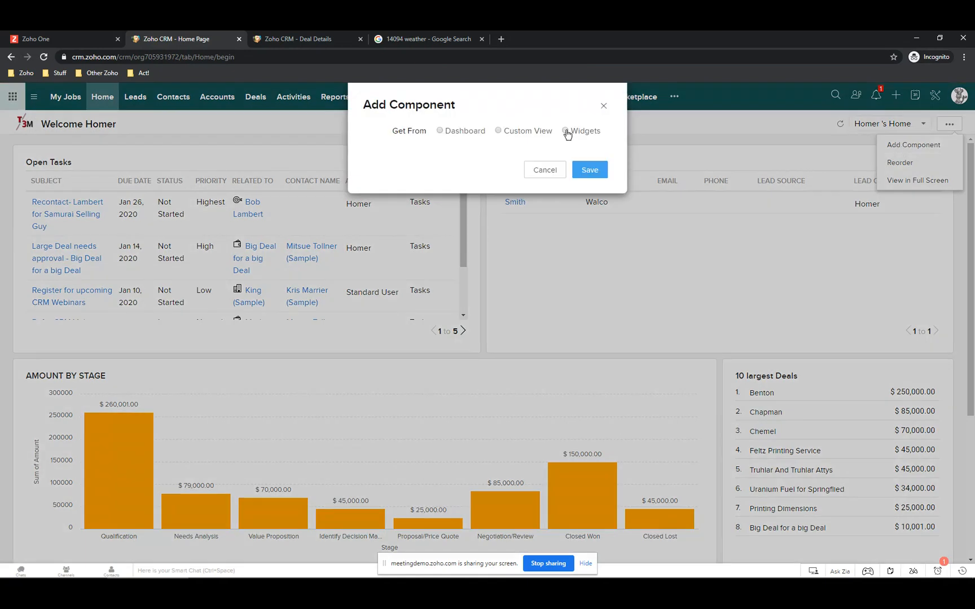
left_click(566, 131)
left_click(591, 172)
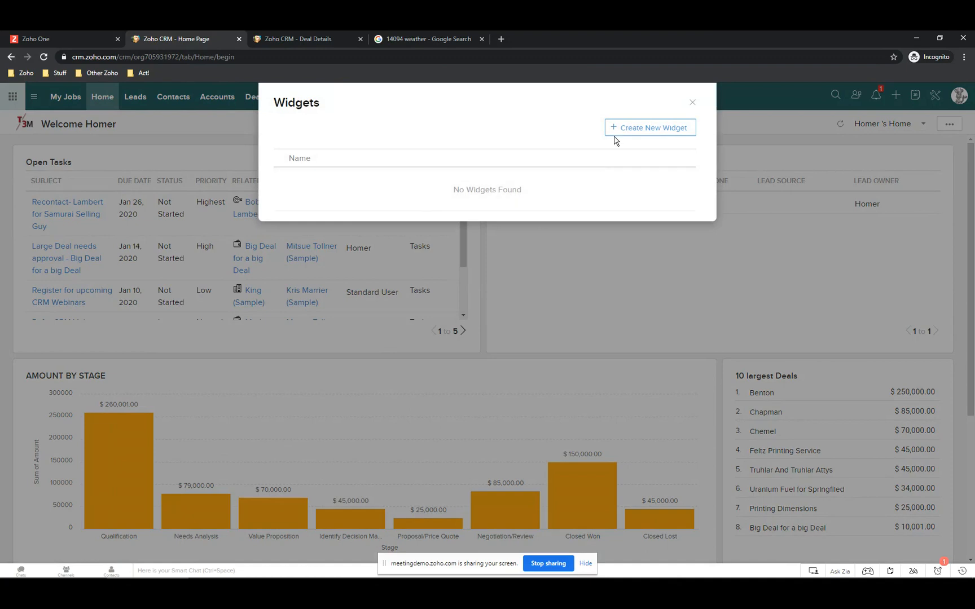
left_click(623, 132)
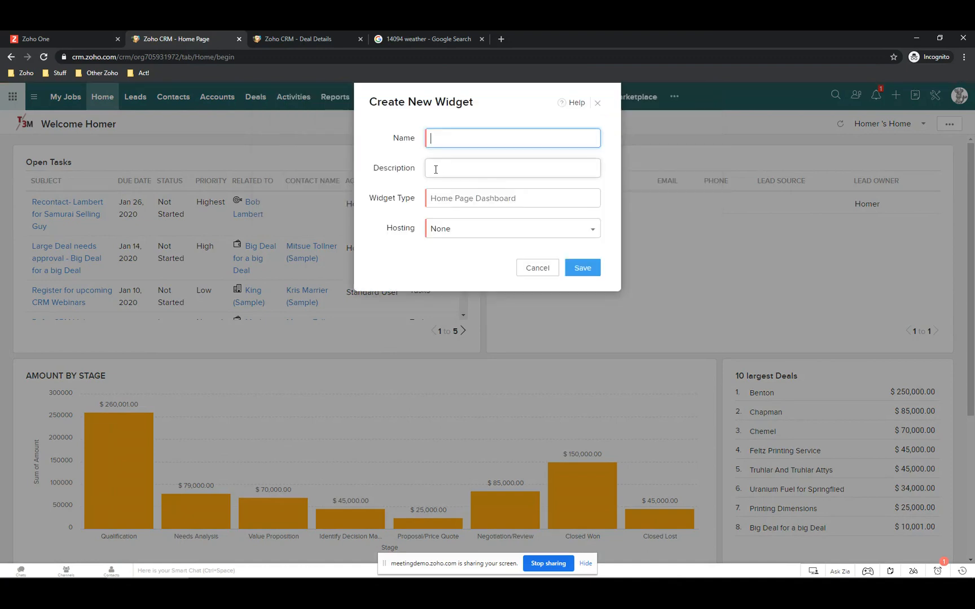
Step: Create the My Weather widget with External hosting and the copied address as its base URL, and install it
type("My Weather")
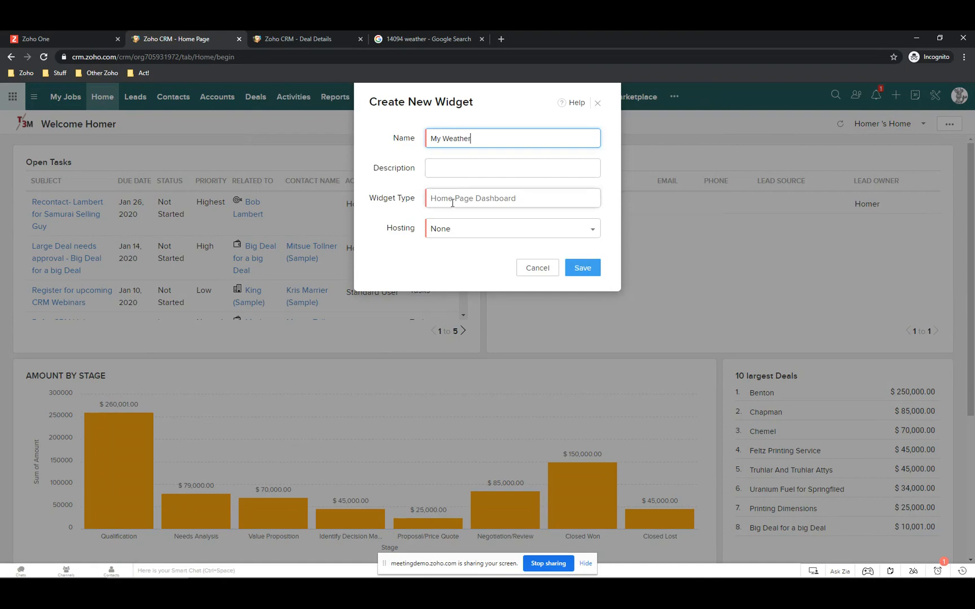
left_click(438, 235)
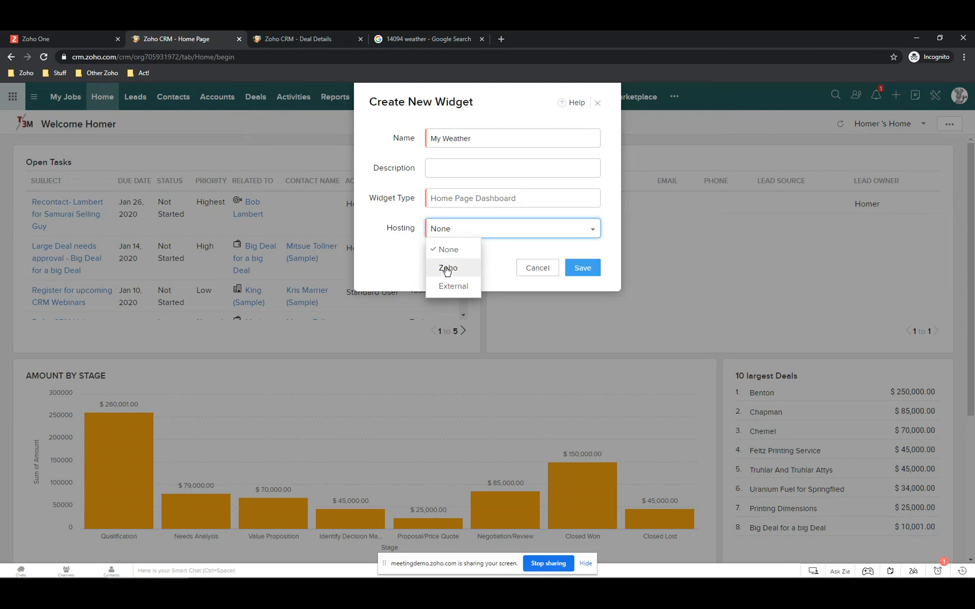
left_click(452, 286)
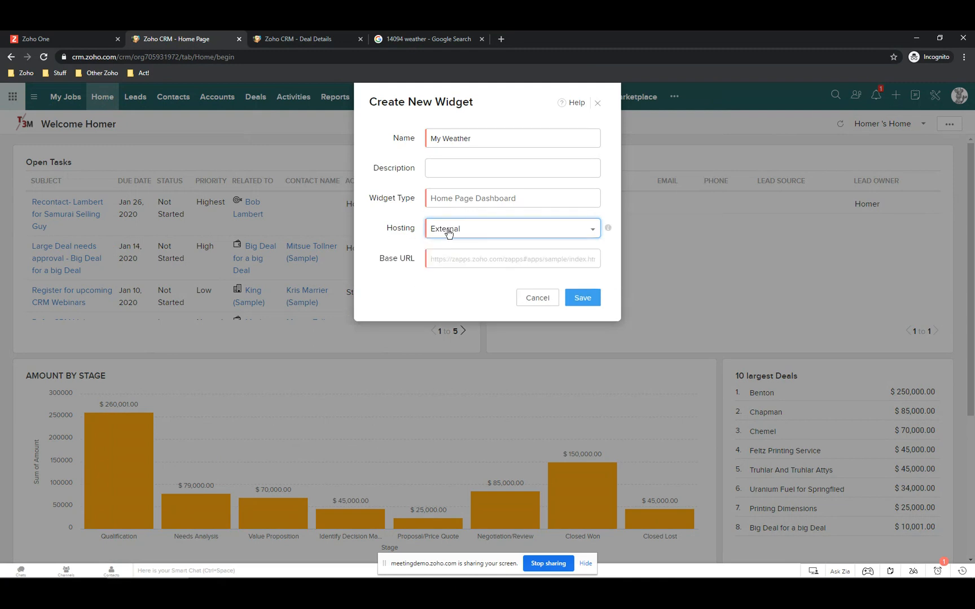
left_click(458, 258)
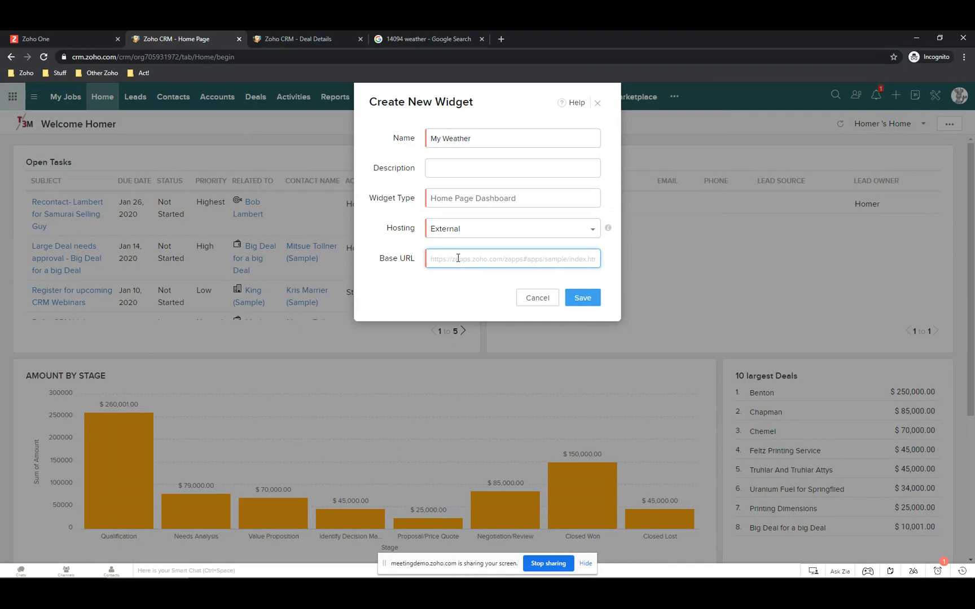
key("ctrl+v")
left_click(584, 299)
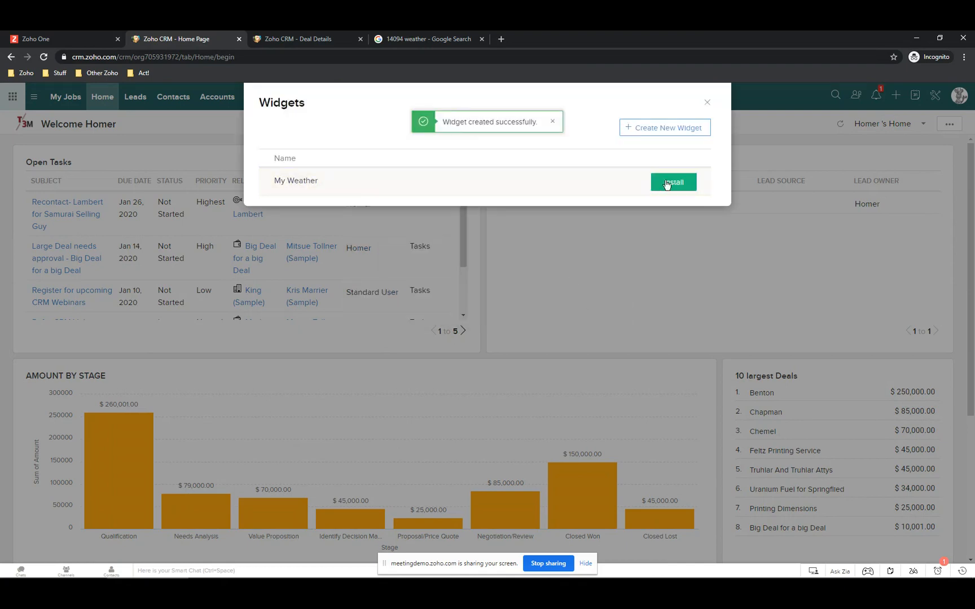
left_click(667, 182)
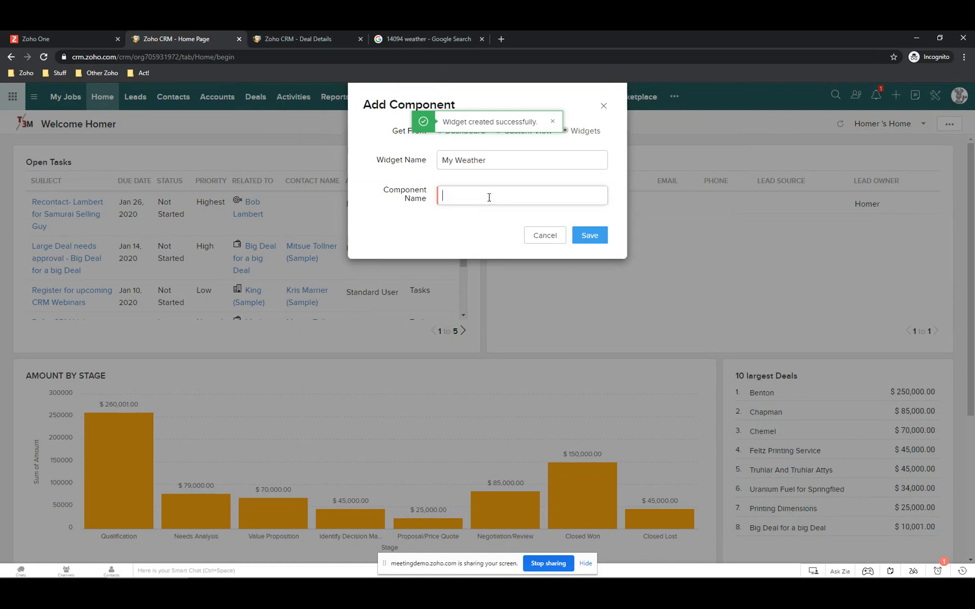
Step: Name the My Weather widget component Weather and add it to the Home page
type("Weather")
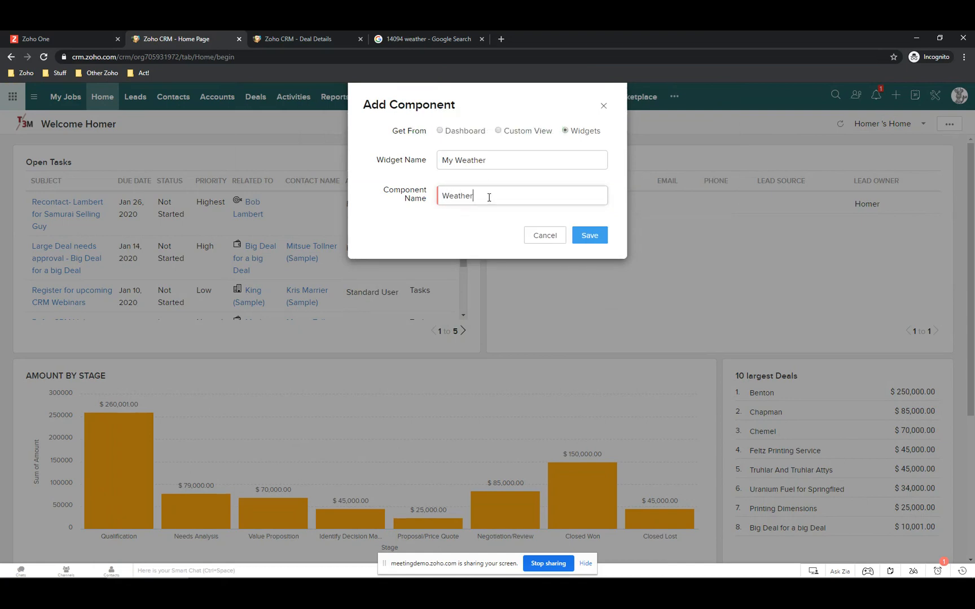
left_click(590, 235)
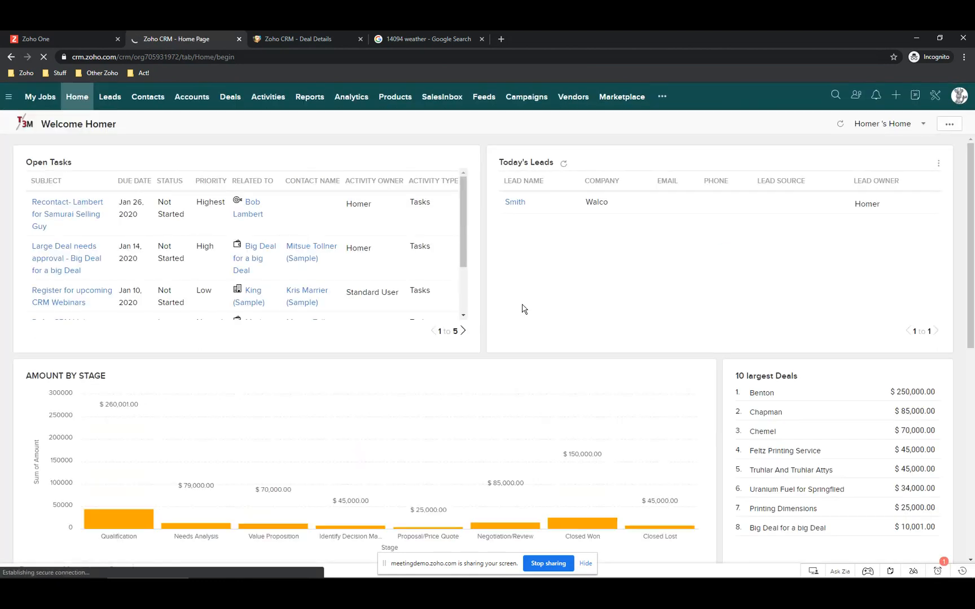
scroll(523, 313, "down", 7)
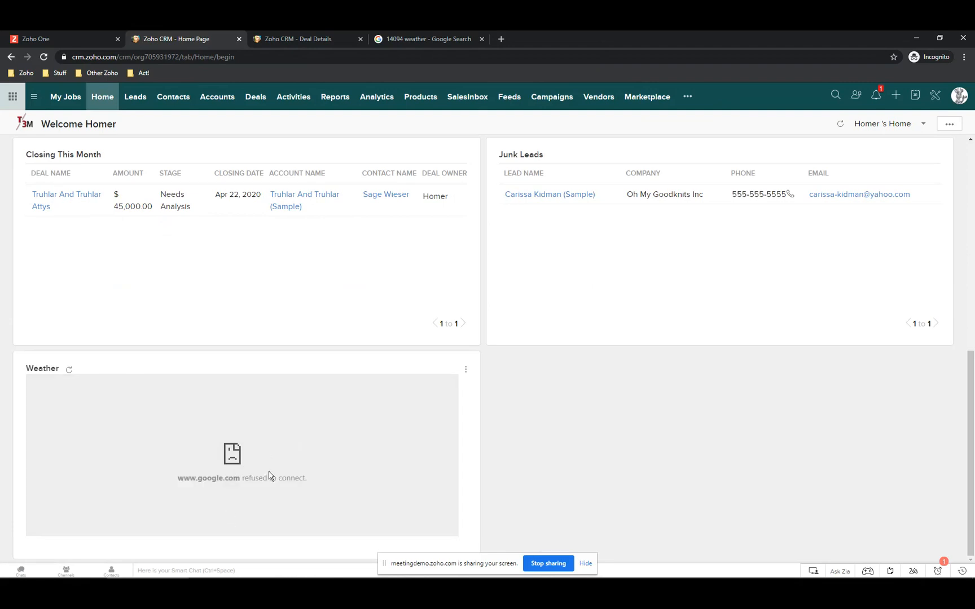
Step: Look over the Home page components and refresh the Weather component
left_click(467, 371)
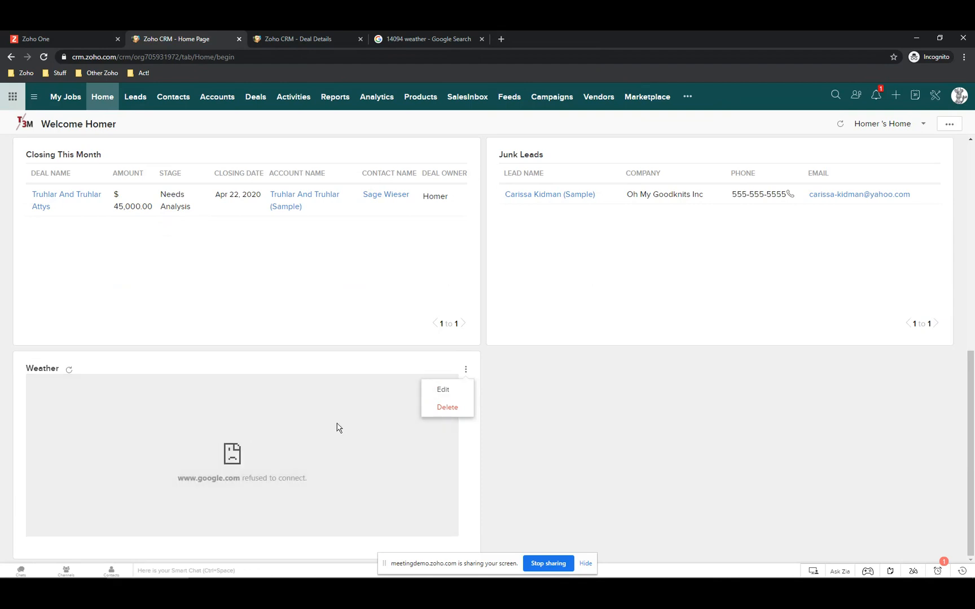
scroll(338, 427, "up", 1)
scroll(337, 427, "up", 7)
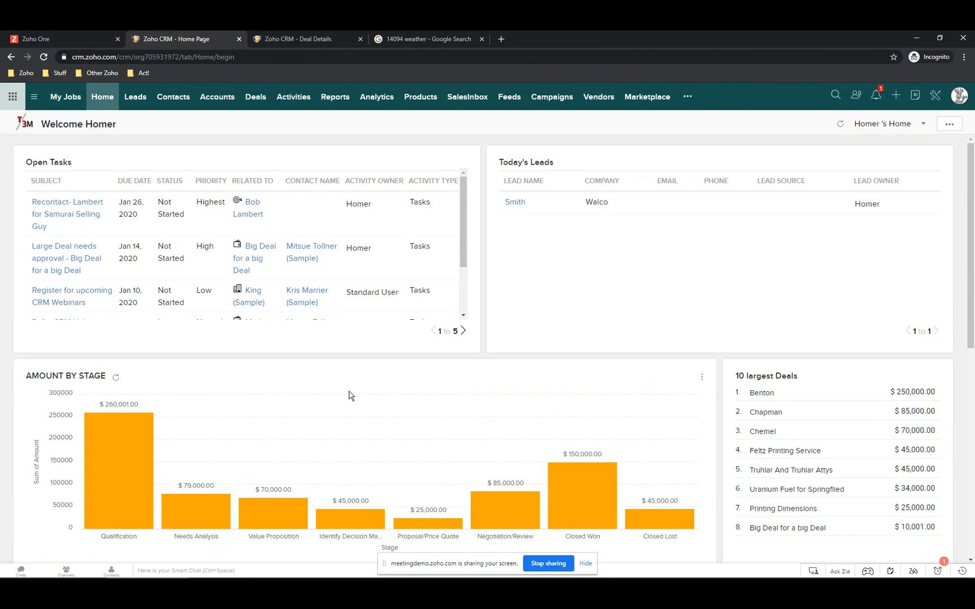
scroll(349, 395, "down", 8)
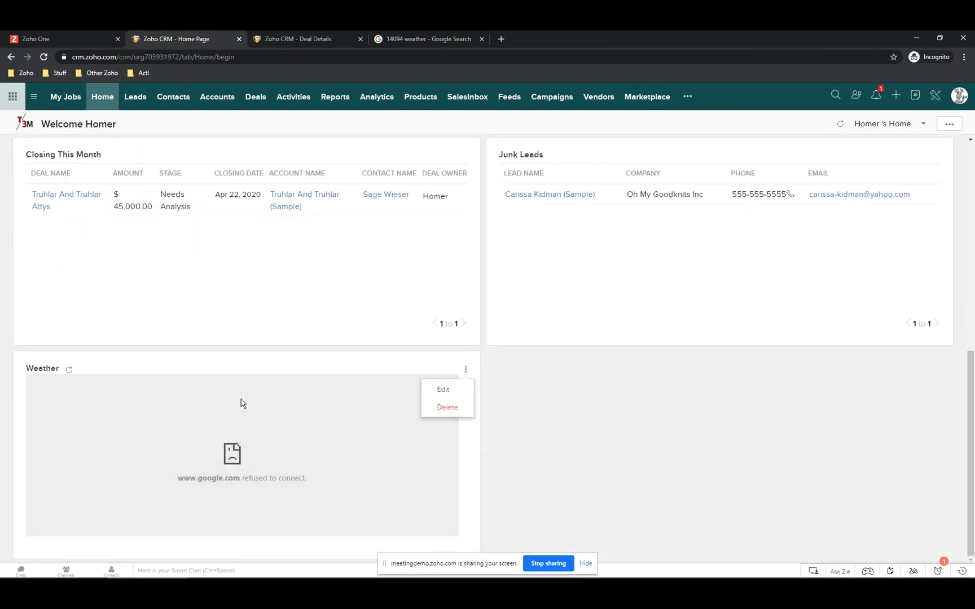
left_click(69, 370)
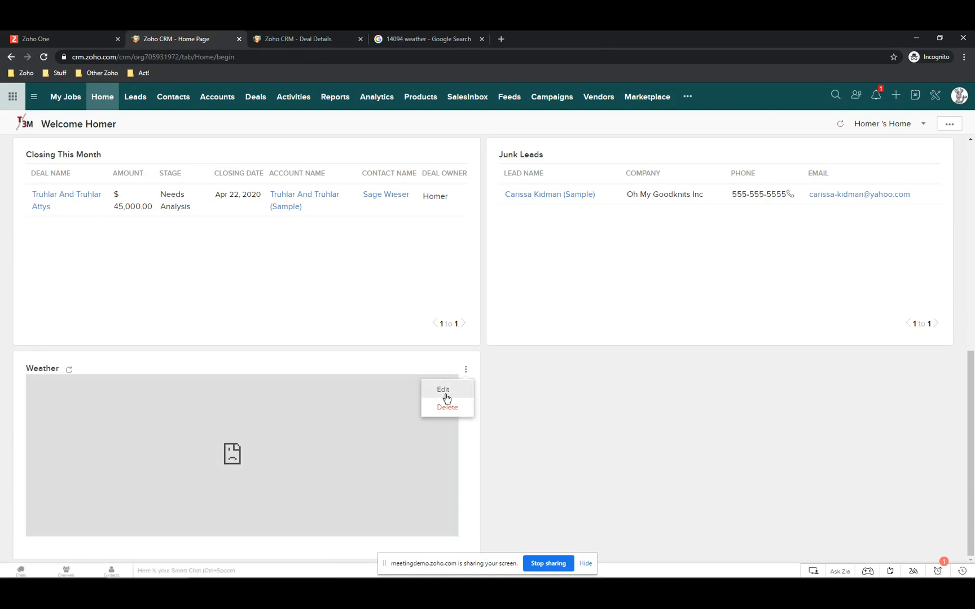
Step: Put the Home page into reorder mode, select the Weather component and save the layout
scroll(175, 418, "up", 5)
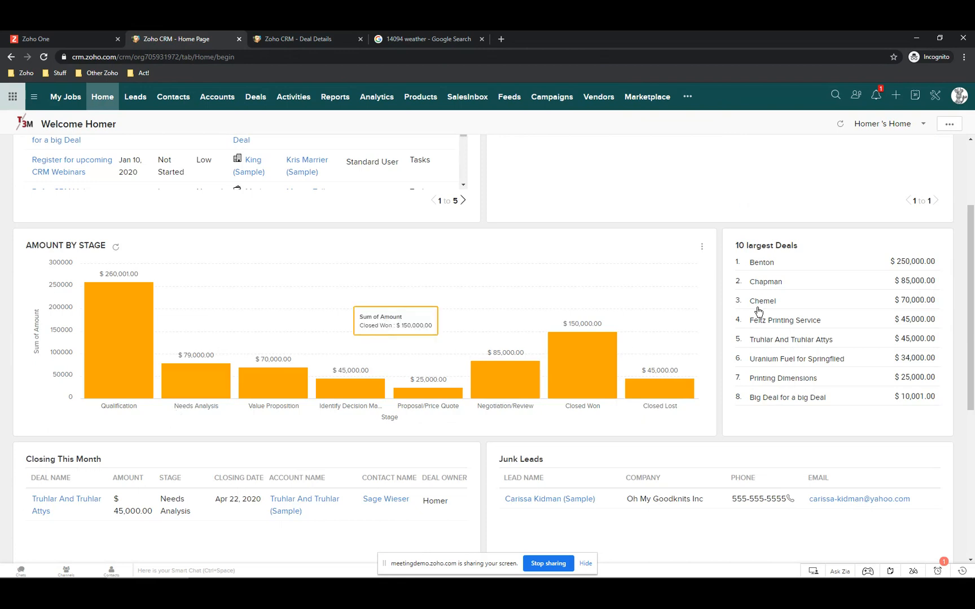
left_click(949, 126)
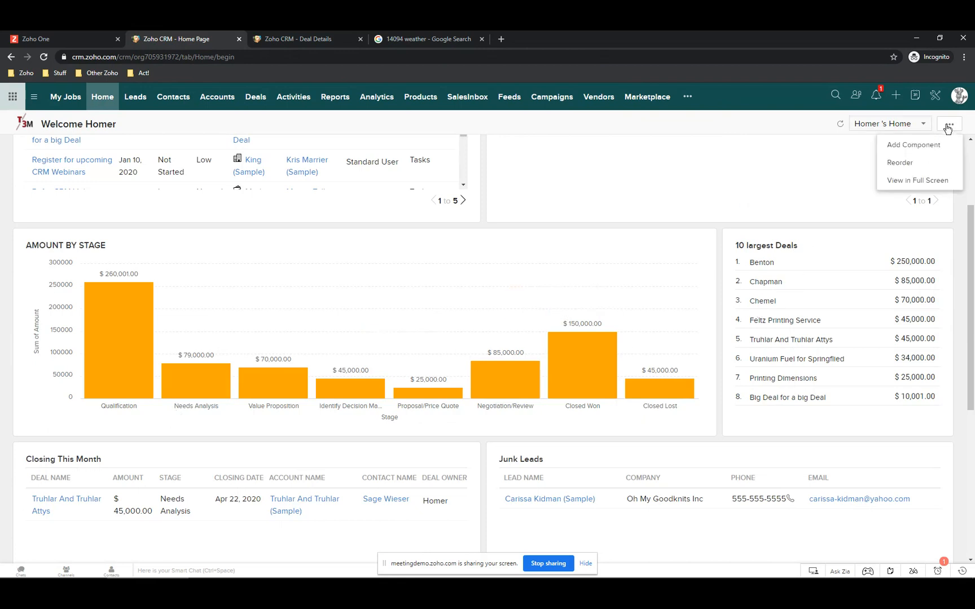
left_click(901, 162)
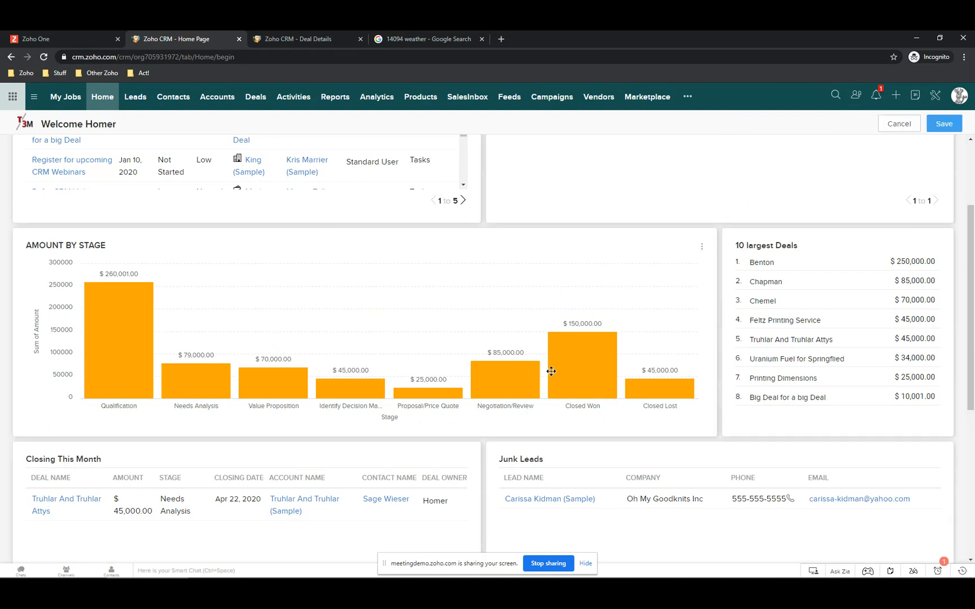
scroll(551, 370, "down", 5)
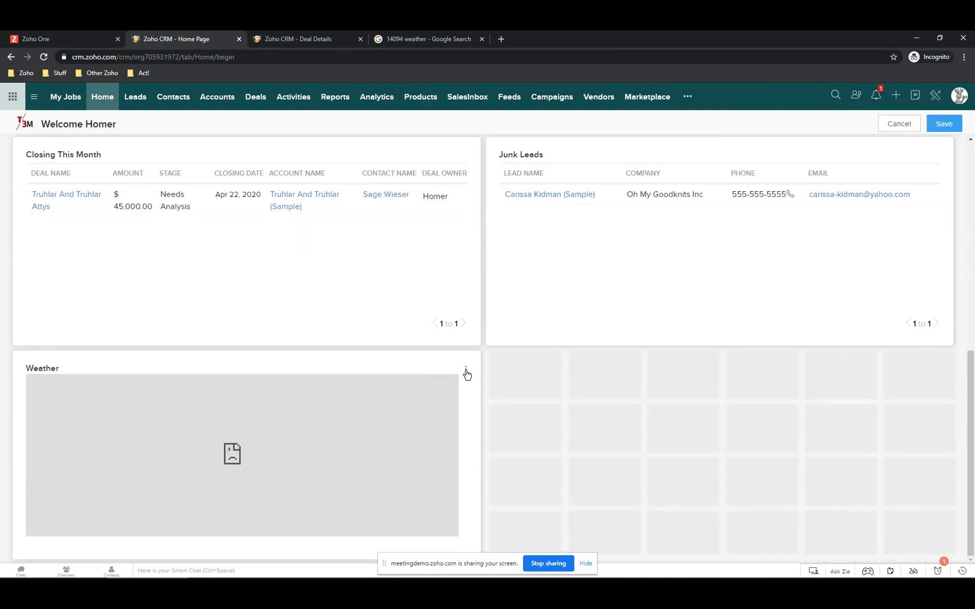
left_click(465, 370)
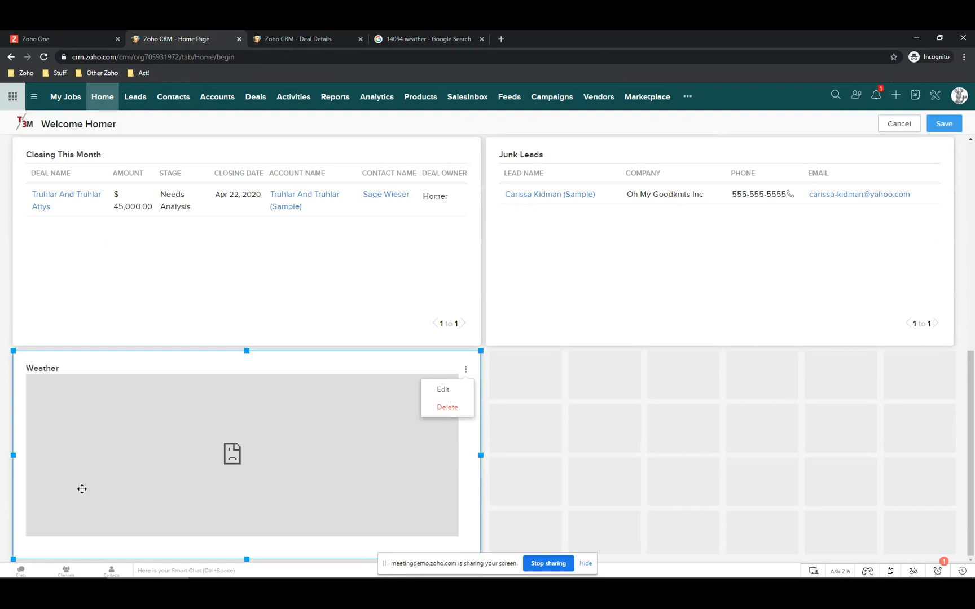
scroll(169, 477, "up", 5)
scroll(243, 470, "down", 5)
left_click(944, 123)
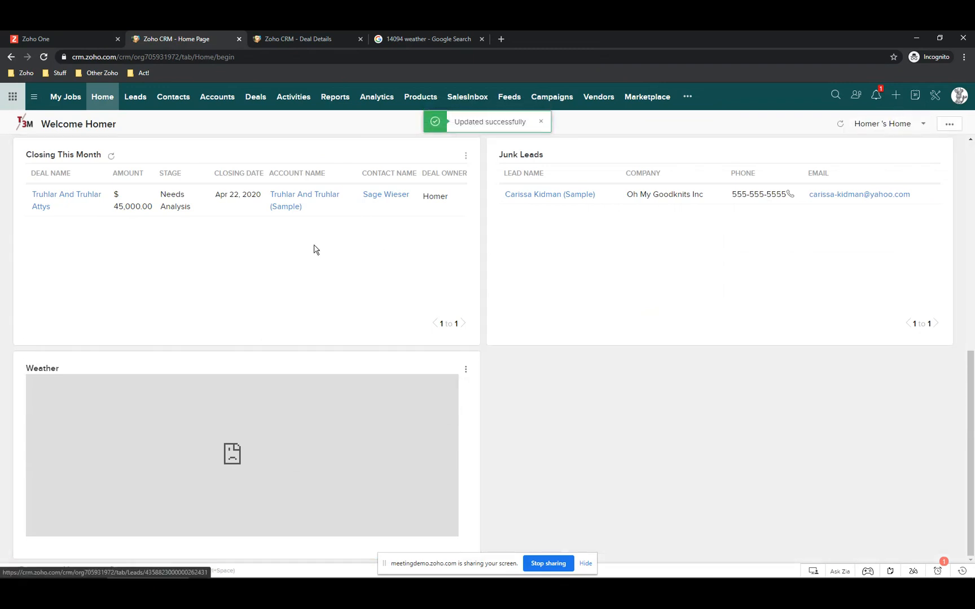
Step: Delete the Weather component from the Home page
left_click(466, 372)
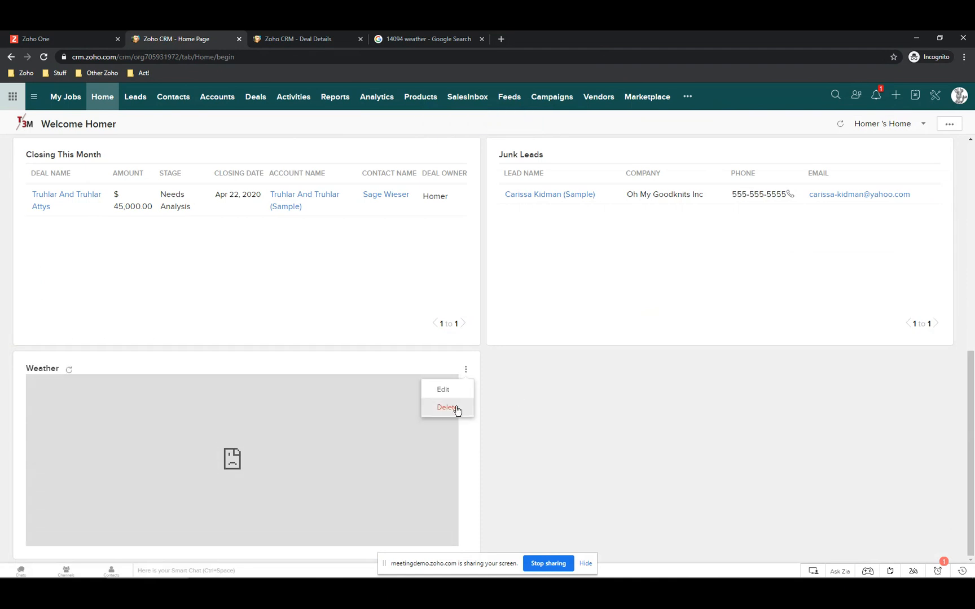
left_click(456, 407)
left_click(523, 170)
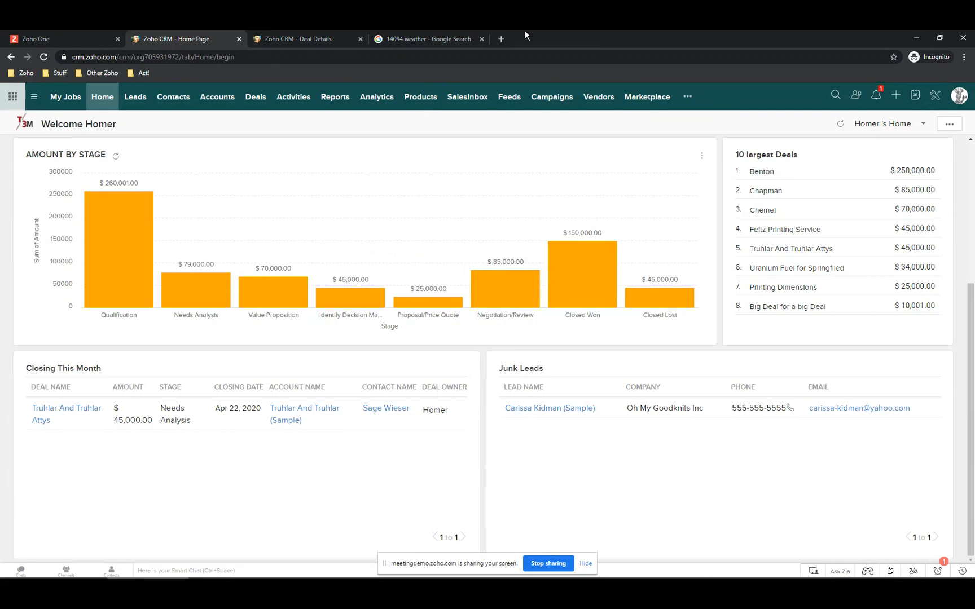
Step: Create a new home page in the Home page customization settings and name it HomerCo Home
left_click(926, 127)
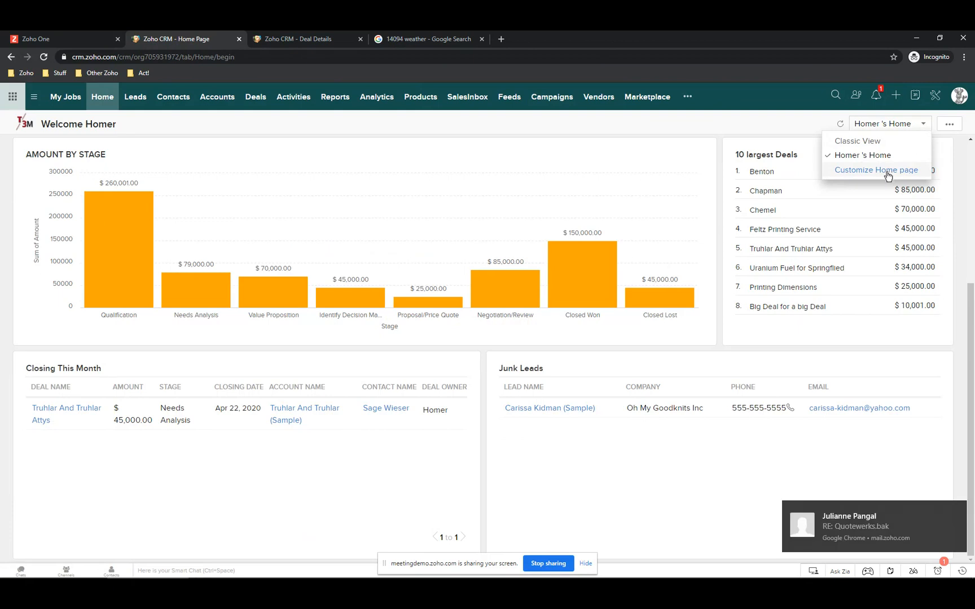
left_click(890, 179)
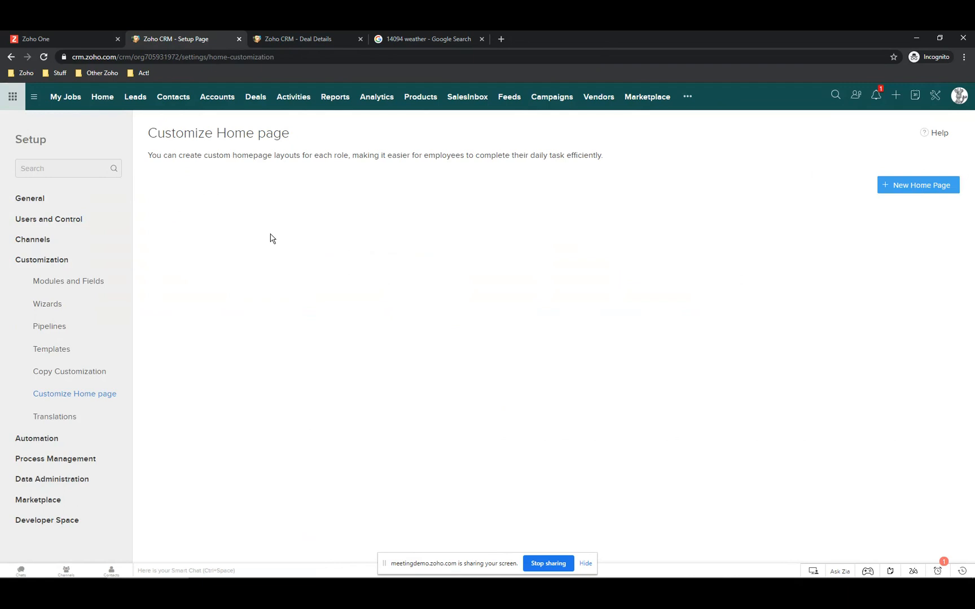
left_click(907, 191)
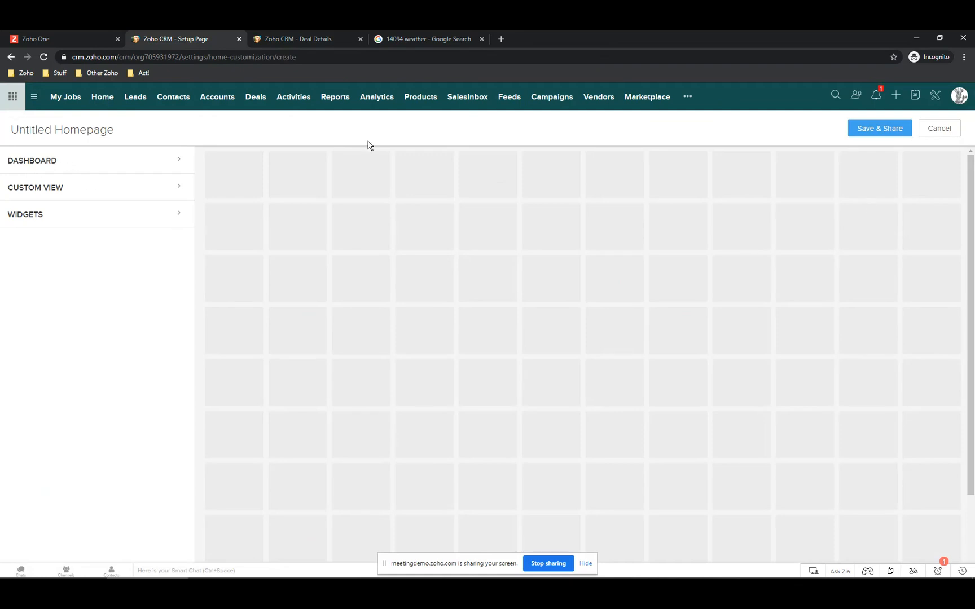
left_click_drag(128, 130, 1, 141)
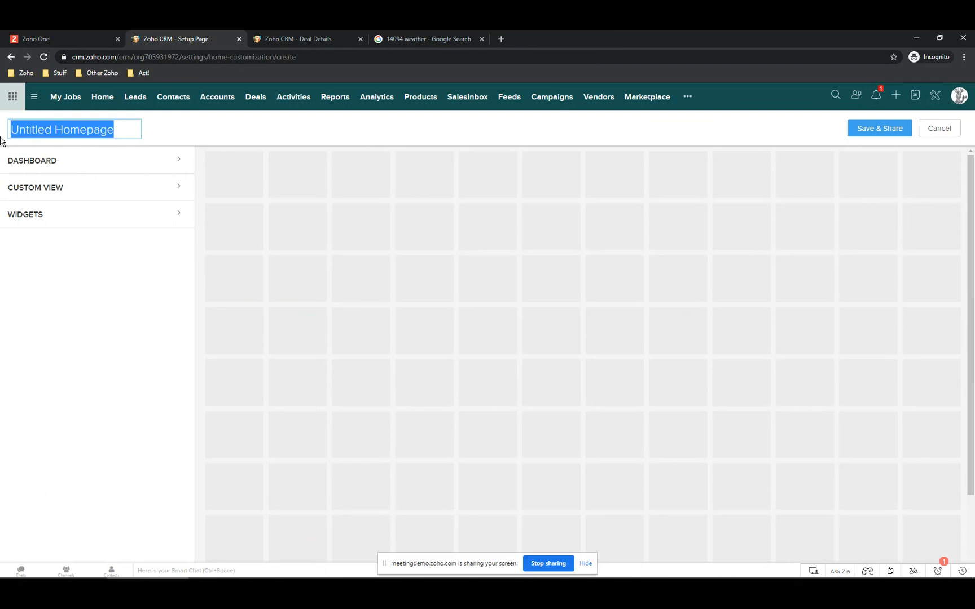
type("HomerCo")
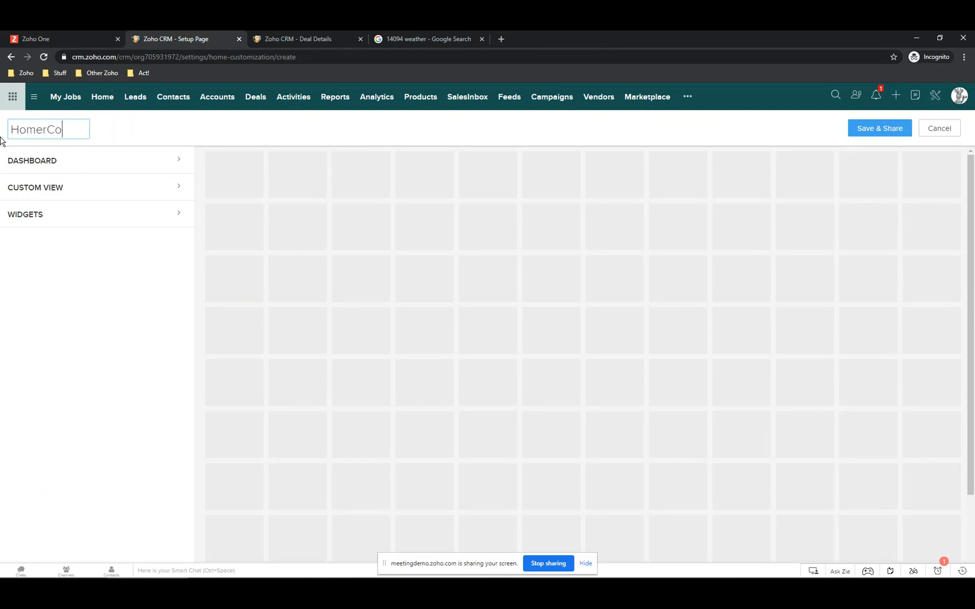
type(" Home")
Step: Add the Lead Analytics components Today's Leads, Top 10 Lead Sources, Sales Funnel, This Week's Leads and Leads by Industry to the layout
left_click(44, 164)
left_click(46, 188)
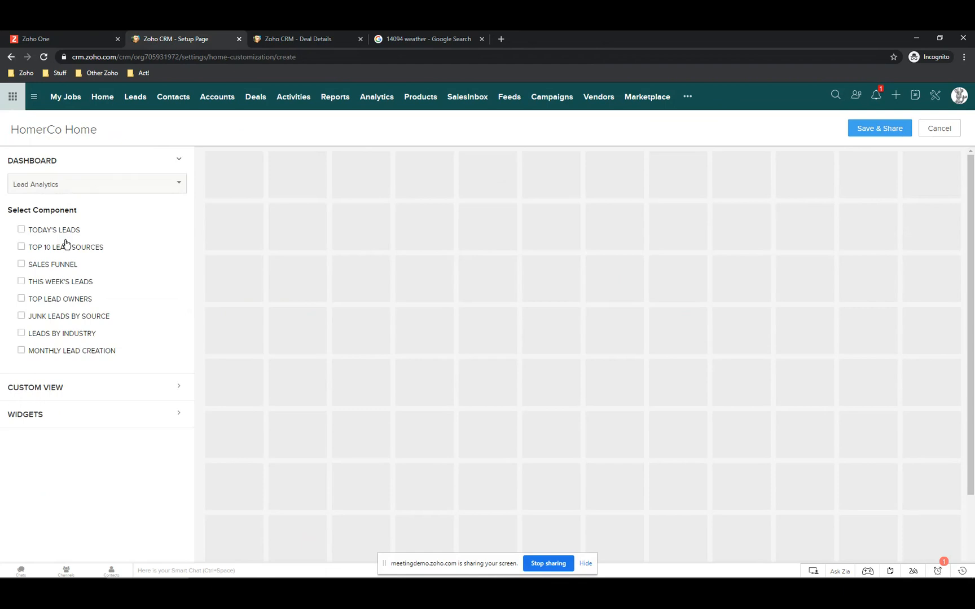
left_click(21, 230)
left_click(21, 247)
left_click(22, 265)
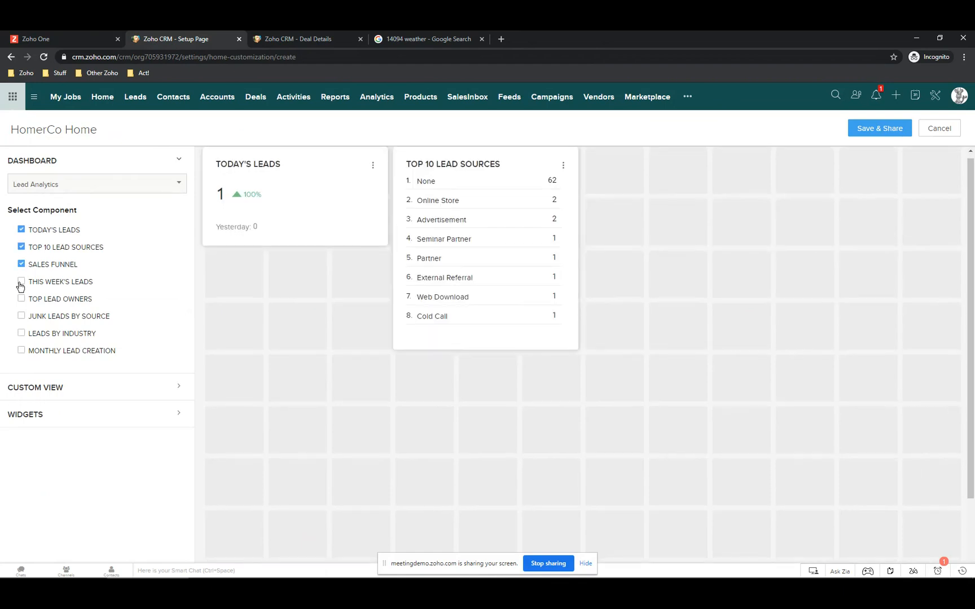
left_click(22, 282)
left_click(22, 333)
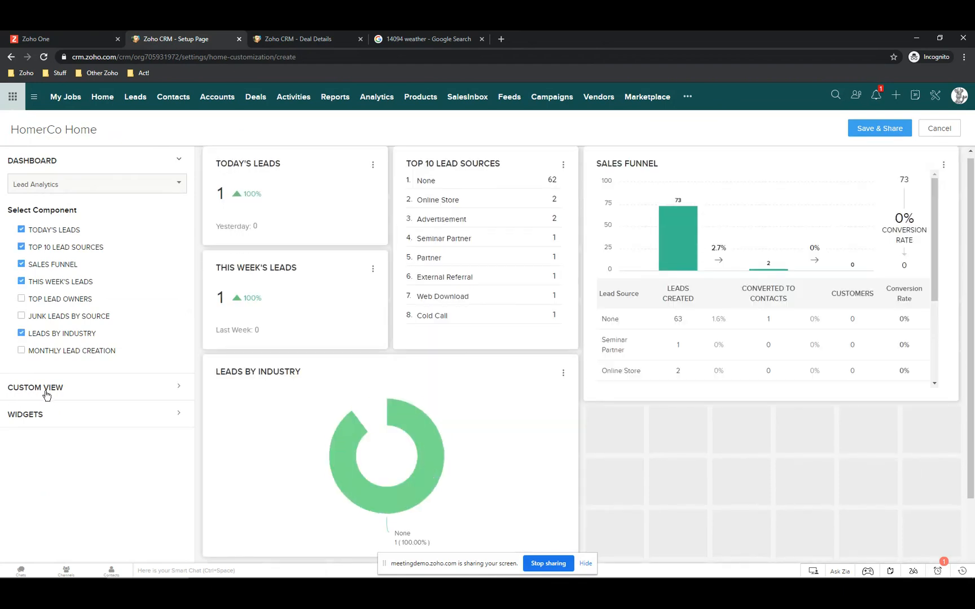
Step: Add the Leads custom views Junk Leads and Recently Created Leads, plus the My Weather widget, to the layout
left_click(50, 387)
scroll(52, 379, "down", 2)
left_click(70, 211)
left_click(58, 264)
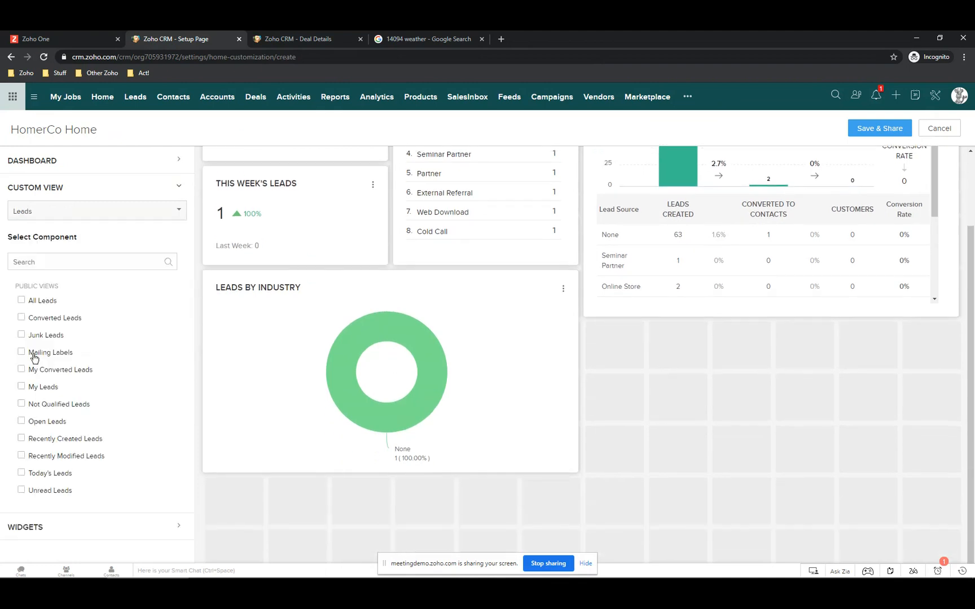
left_click(21, 335)
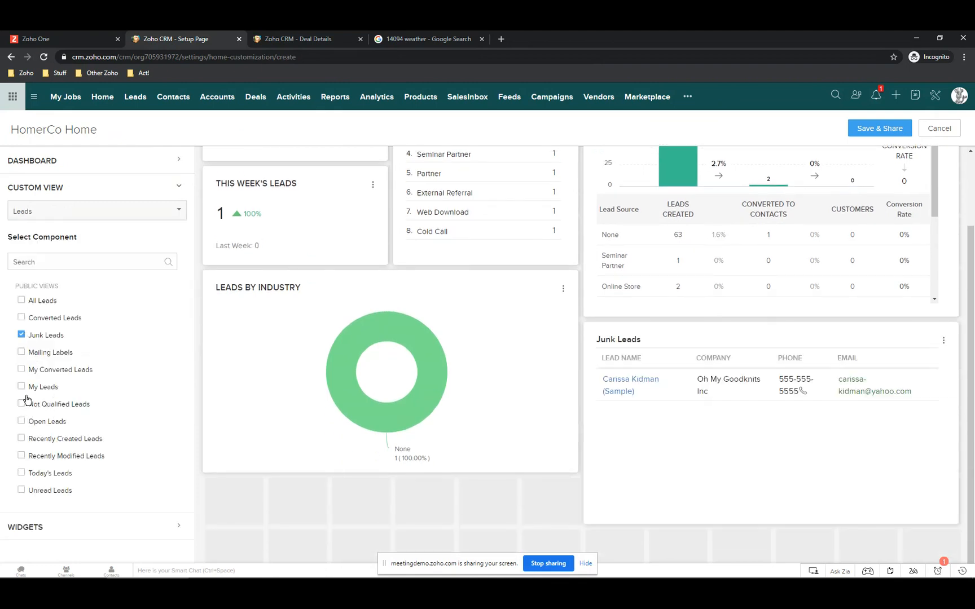
left_click(21, 440)
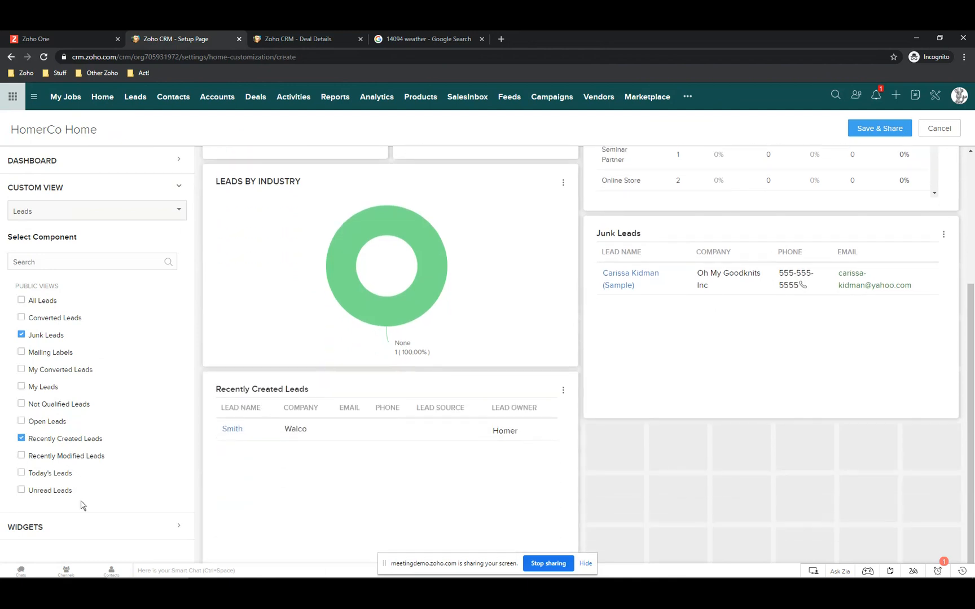
left_click(82, 526)
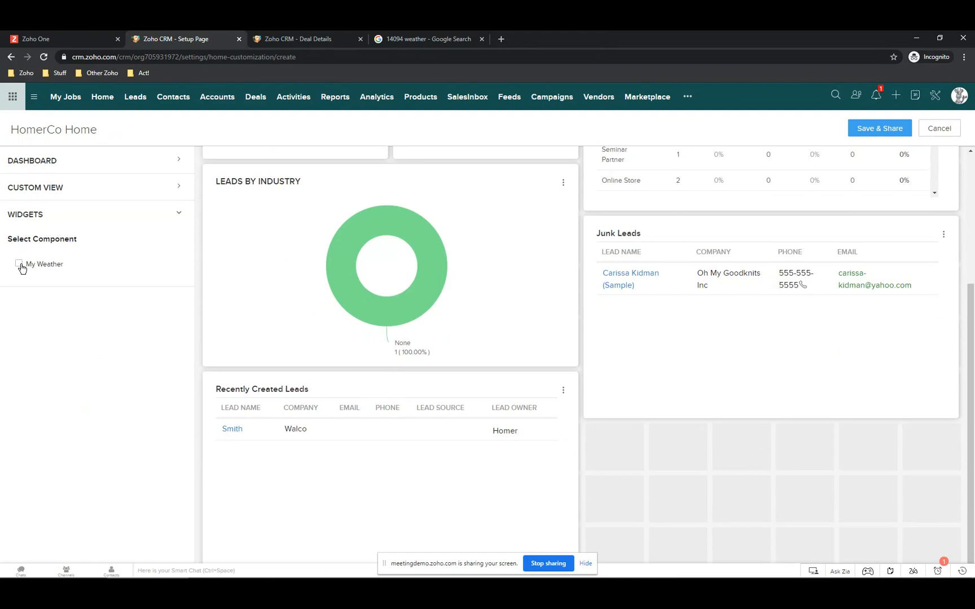
left_click(20, 265)
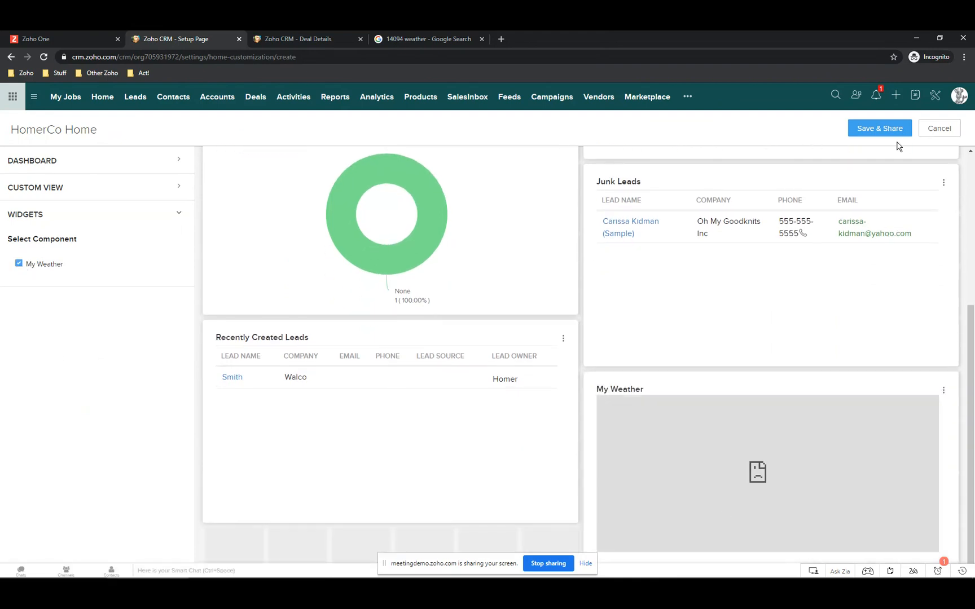
Step: Save HomerCo Home shared with the CEO and Manager roles, with the description Homer Home Page
left_click(890, 129)
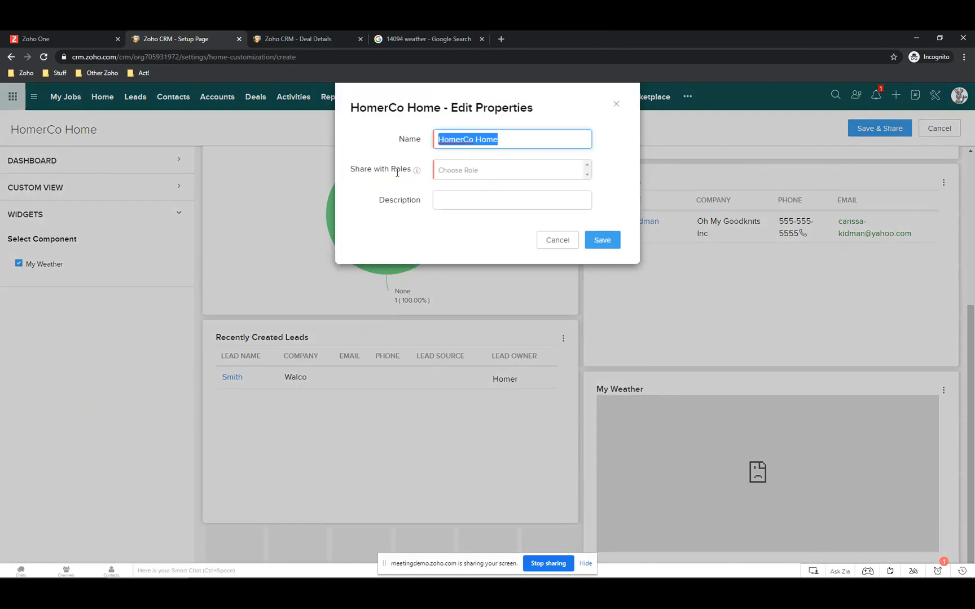
left_click(460, 170)
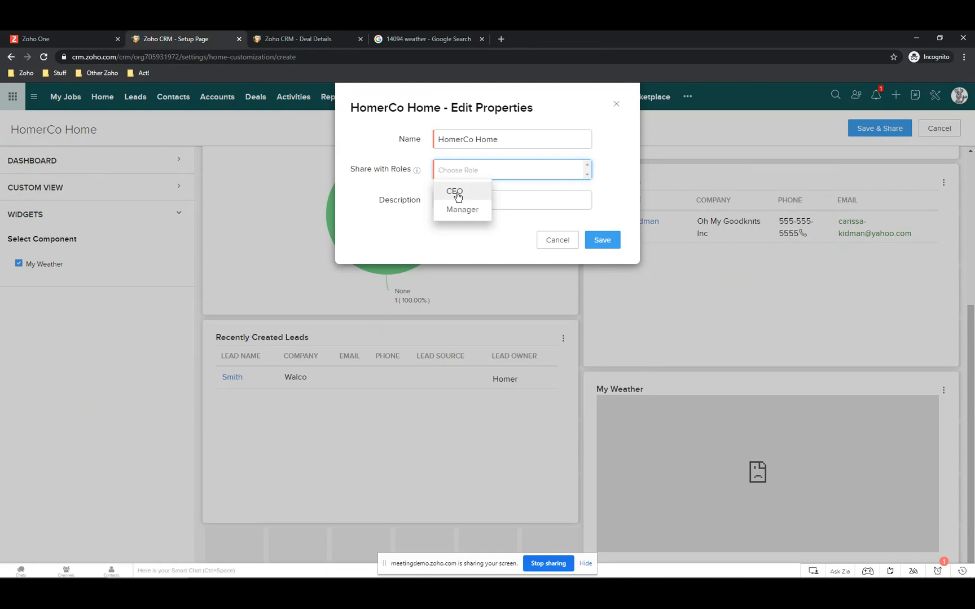
left_click(456, 192)
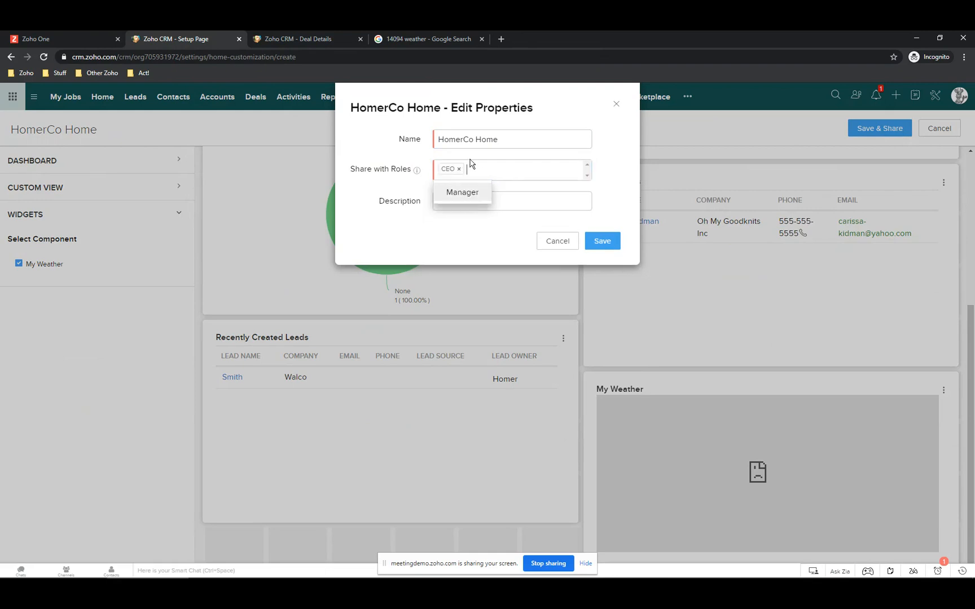
left_click(477, 198)
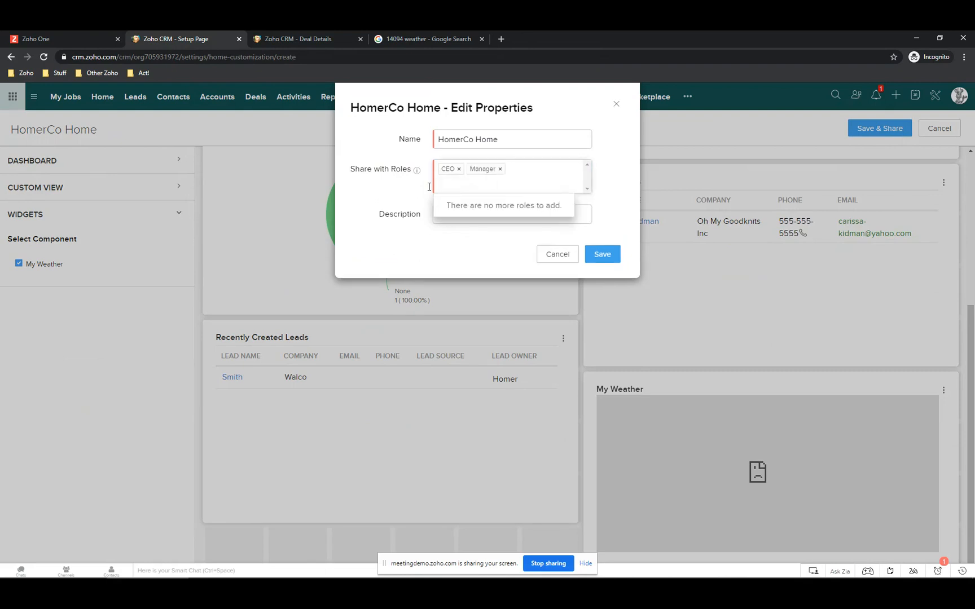
left_click(403, 189)
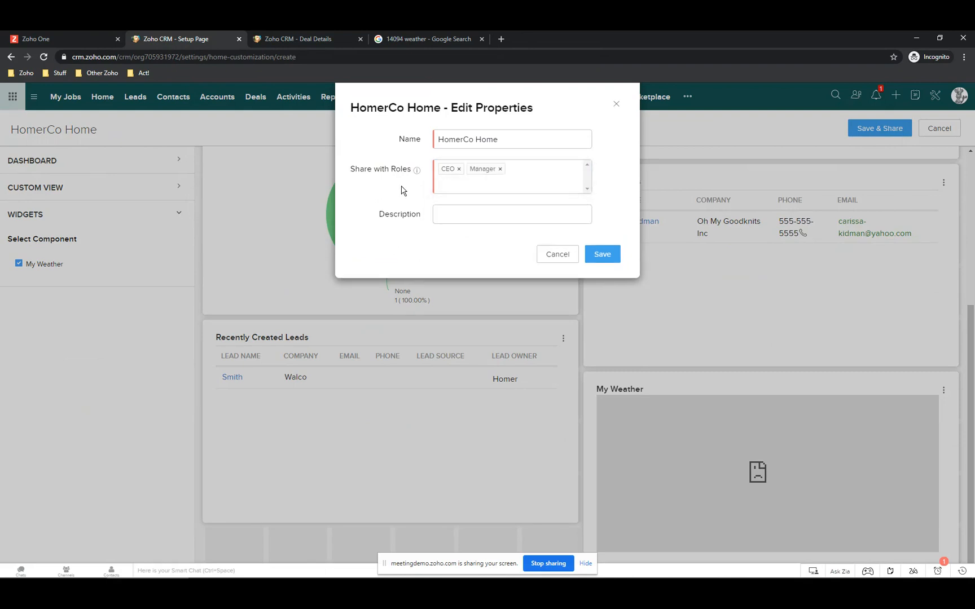
left_click(448, 211)
type("Homer Ho")
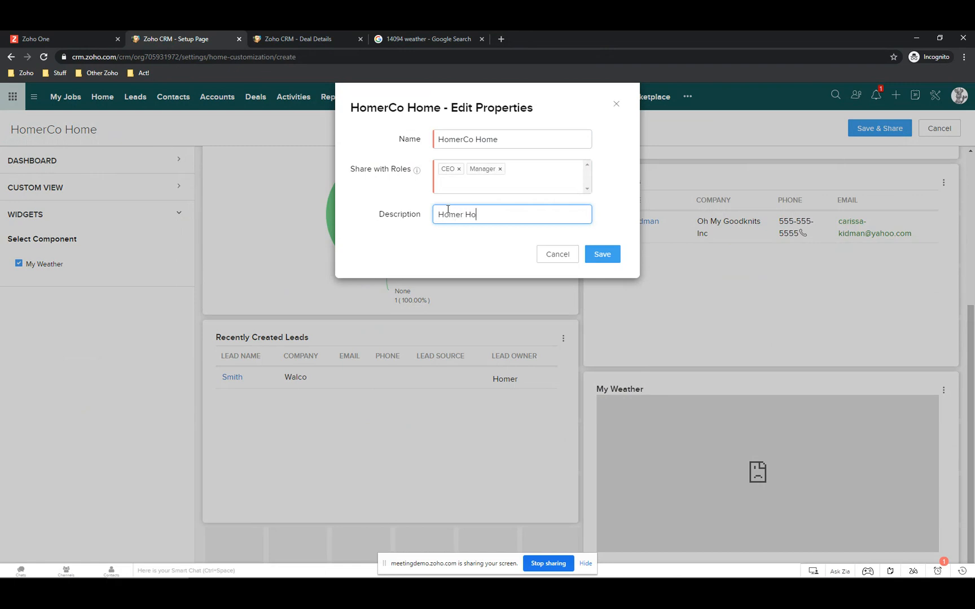
type("me Page")
left_click(602, 254)
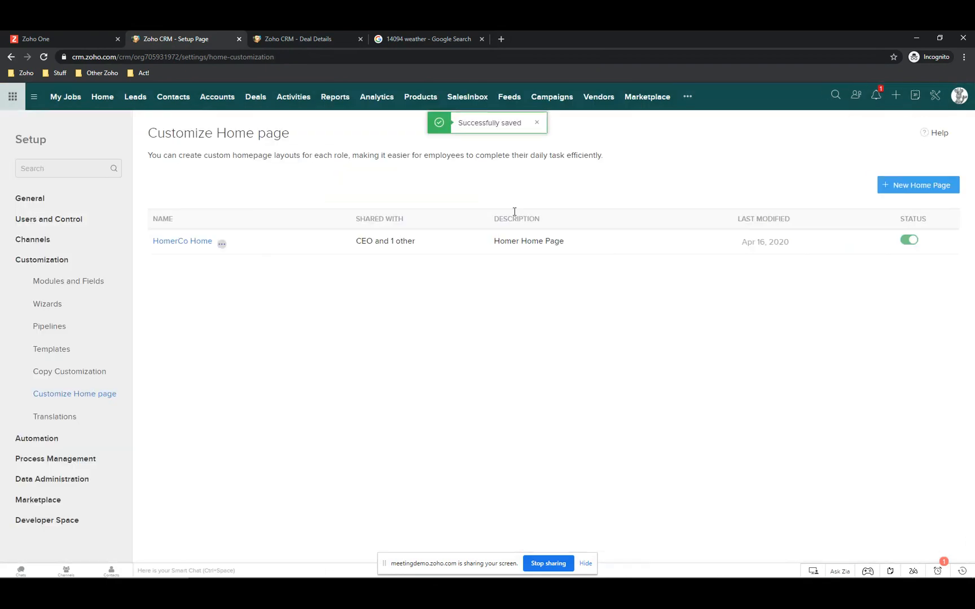
Step: Open the Home page and compare the layouts by switching to the personal home page and back to HomerCo Home
left_click(101, 101)
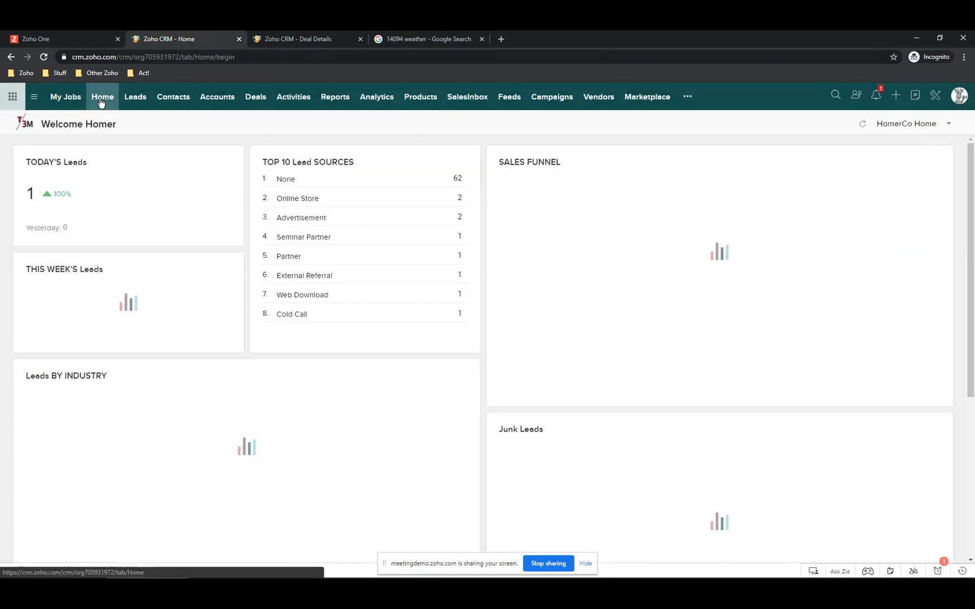
left_click(937, 129)
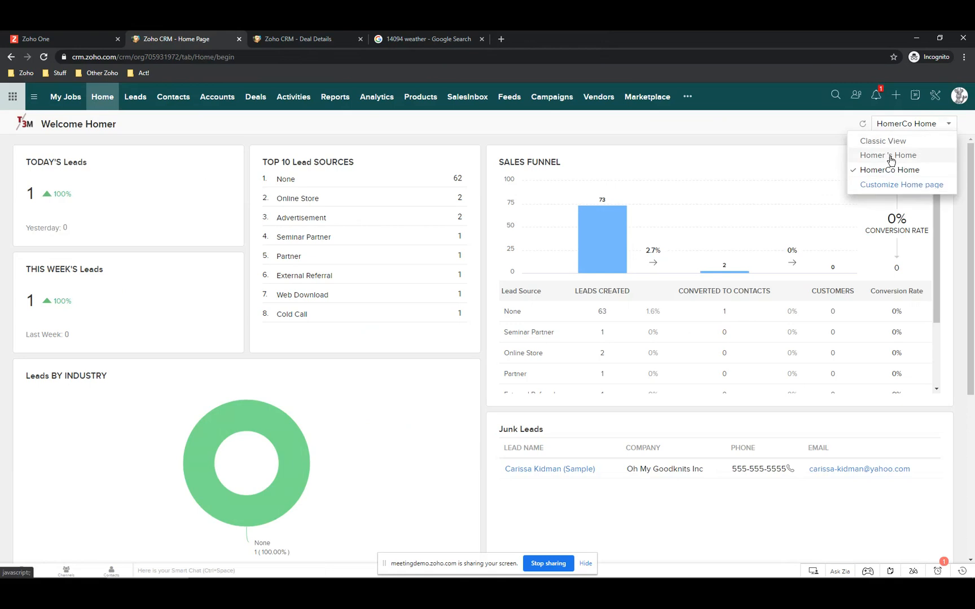
left_click(890, 157)
left_click(906, 126)
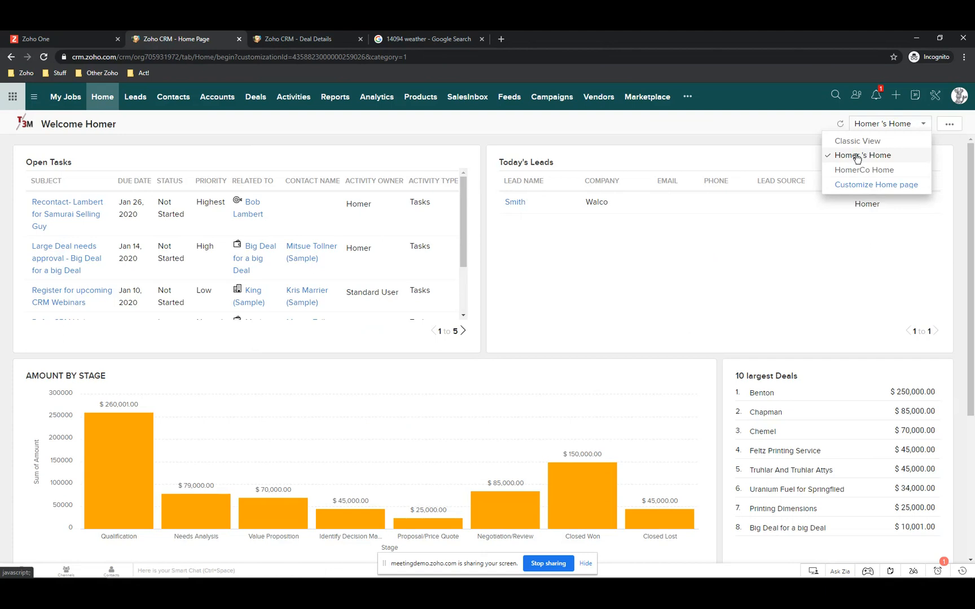
left_click(862, 171)
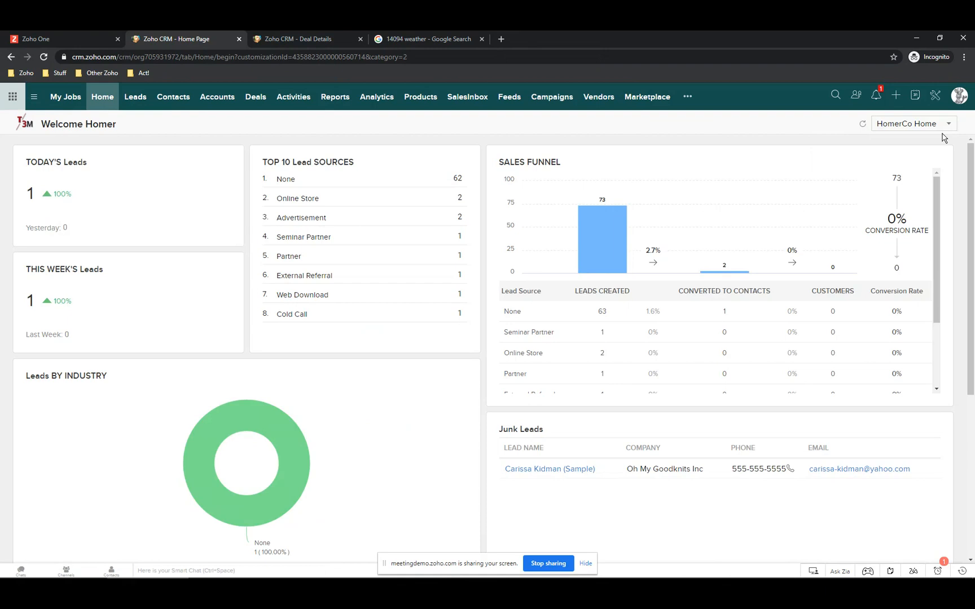
Step: Open the records behind the Today's Leads figure and close them, and switch to the Zoho Meeting window to check the attendee chat
left_click(32, 197)
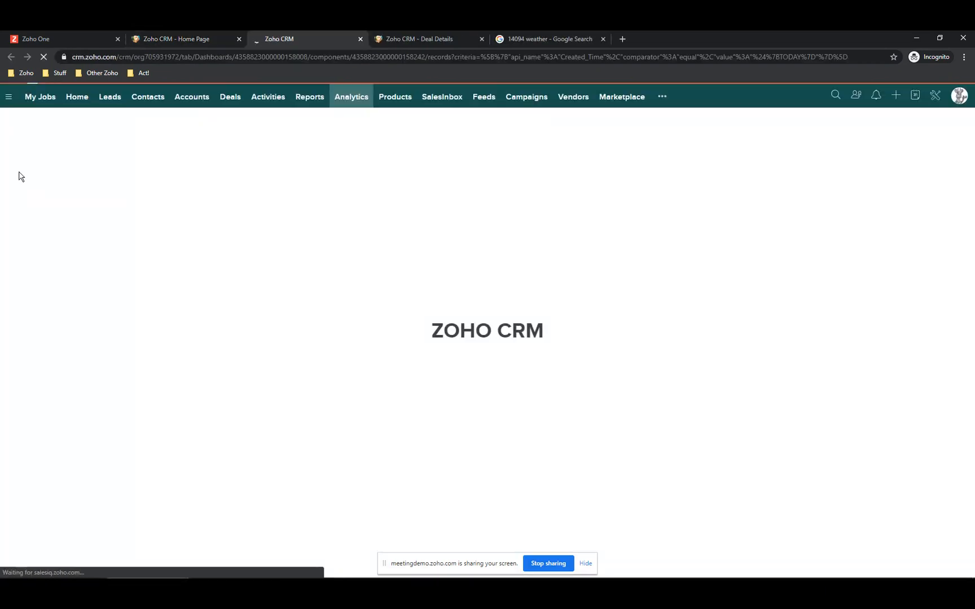
left_click(360, 39)
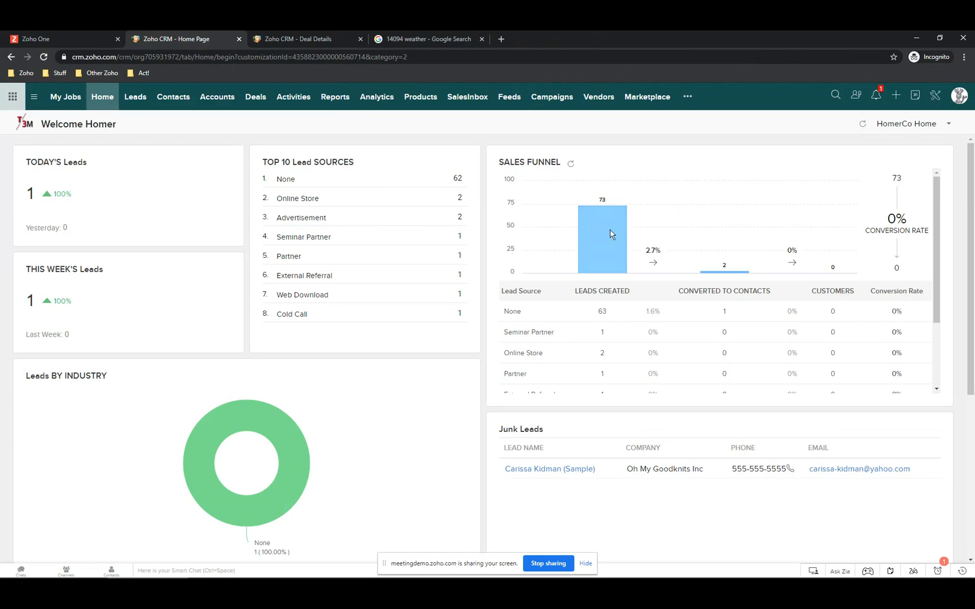
mouse_move(107, 570)
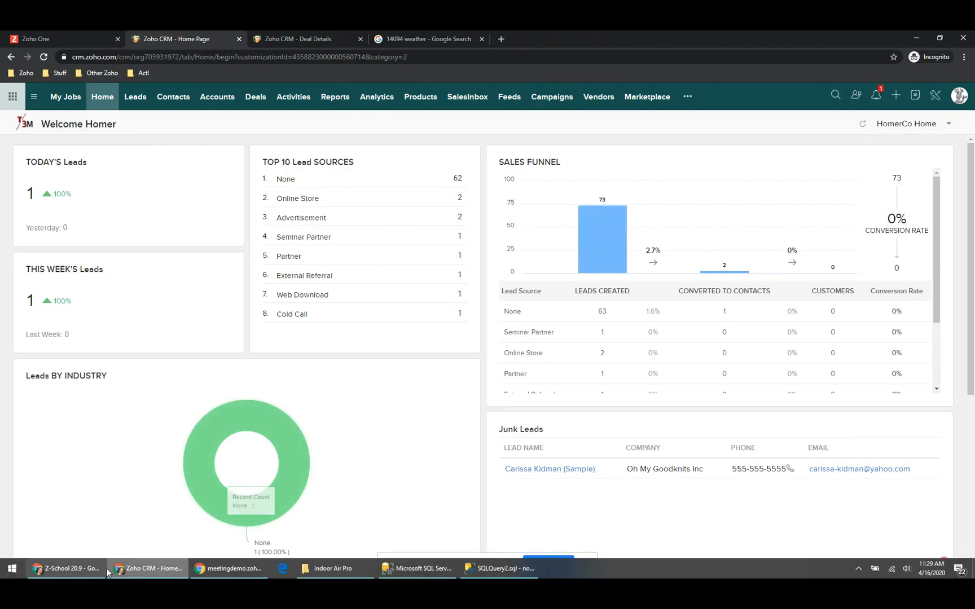
left_click(74, 570)
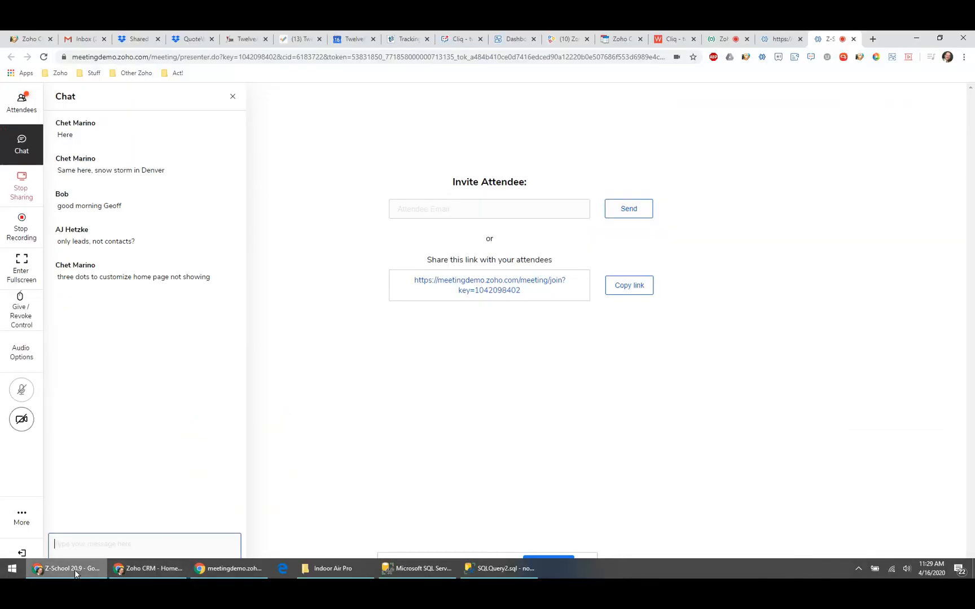